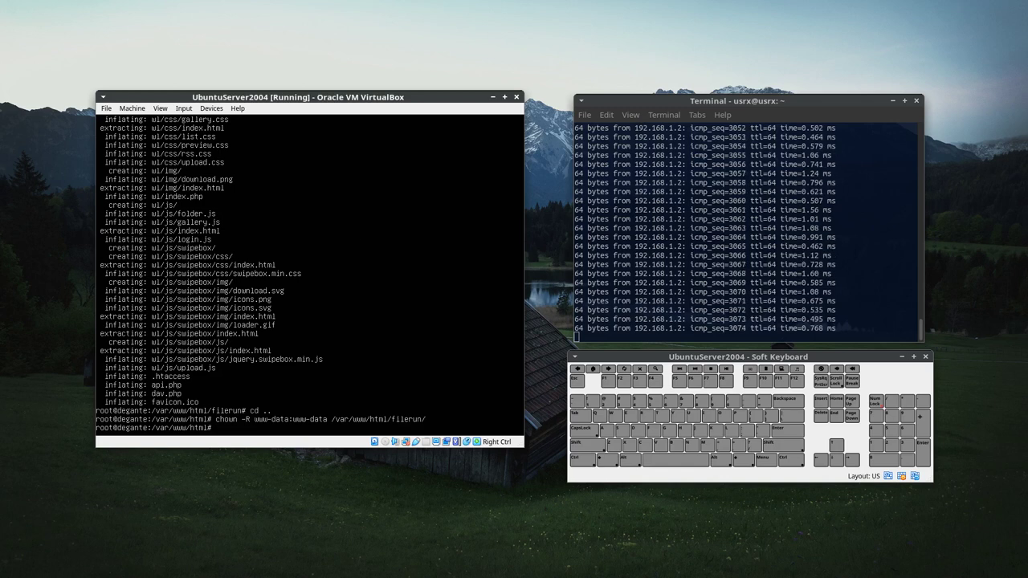
Step: Switch the VirtualBox server console to the tty with the MySQL prompt listing the filerun database
{"action": "left_click", "coordinate": [583, 459]}
{"action": "left_click", "coordinate": [631, 460]}
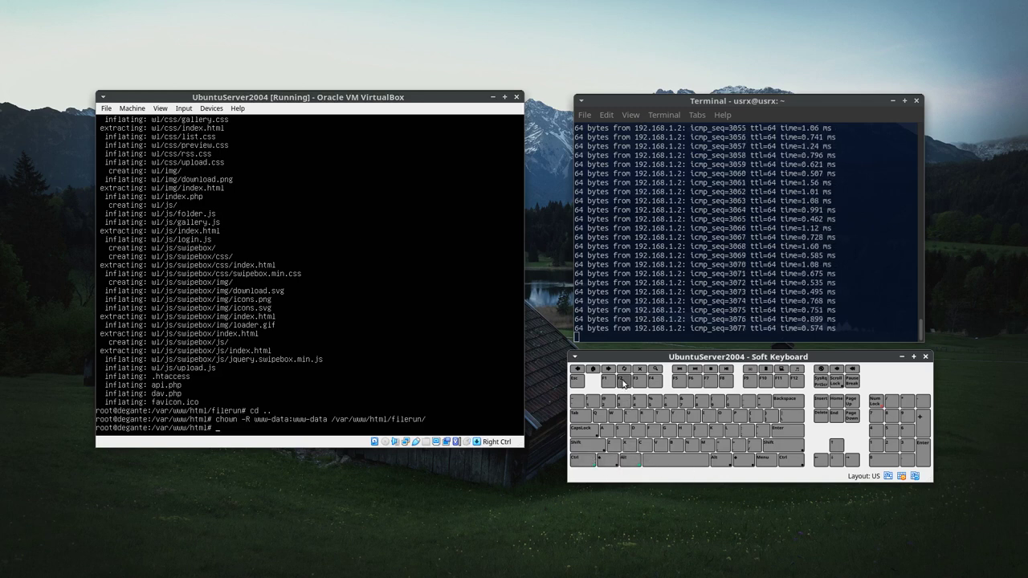
{"action": "left_click", "coordinate": [623, 381]}
{"action": "left_click", "coordinate": [583, 458]}
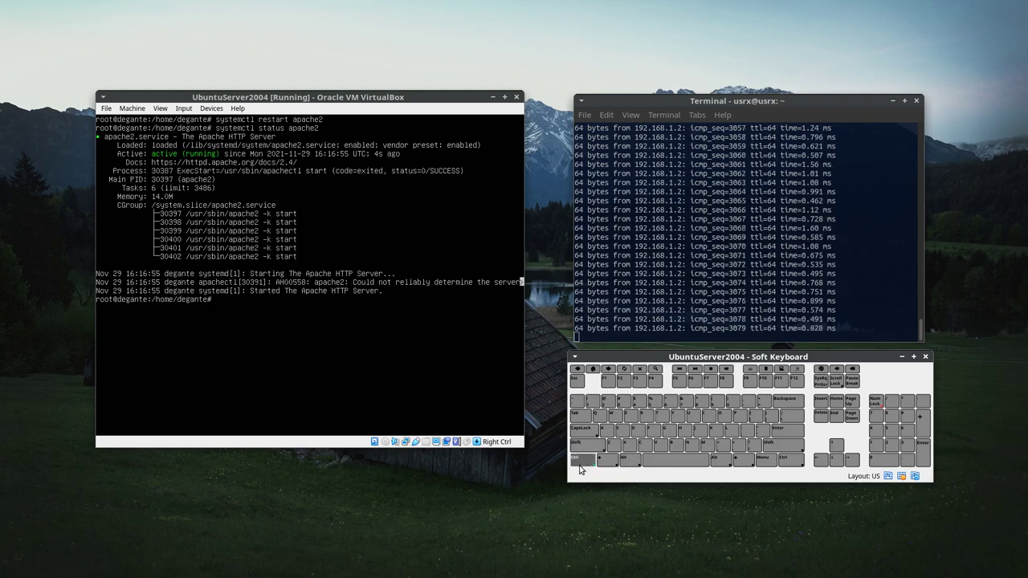
{"action": "left_click", "coordinate": [631, 459]}
{"action": "left_click", "coordinate": [639, 381]}
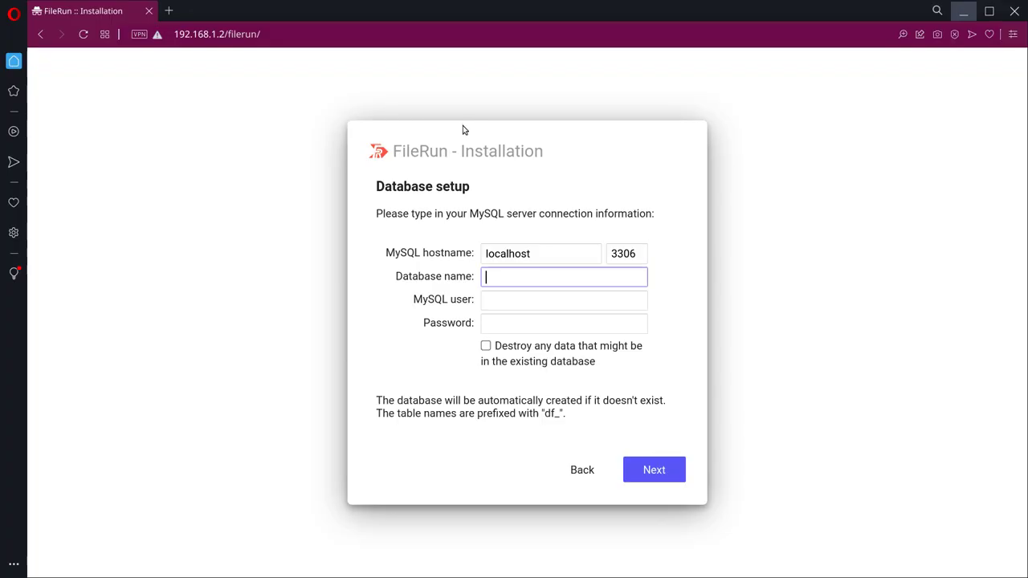
Step: Enter filerun as the database name and minimize the browser to reach the server console
{"action": "type", "text": "filerun"}
{"action": "left_click", "coordinate": [520, 309]}
{"action": "left_click", "coordinate": [965, 10]}
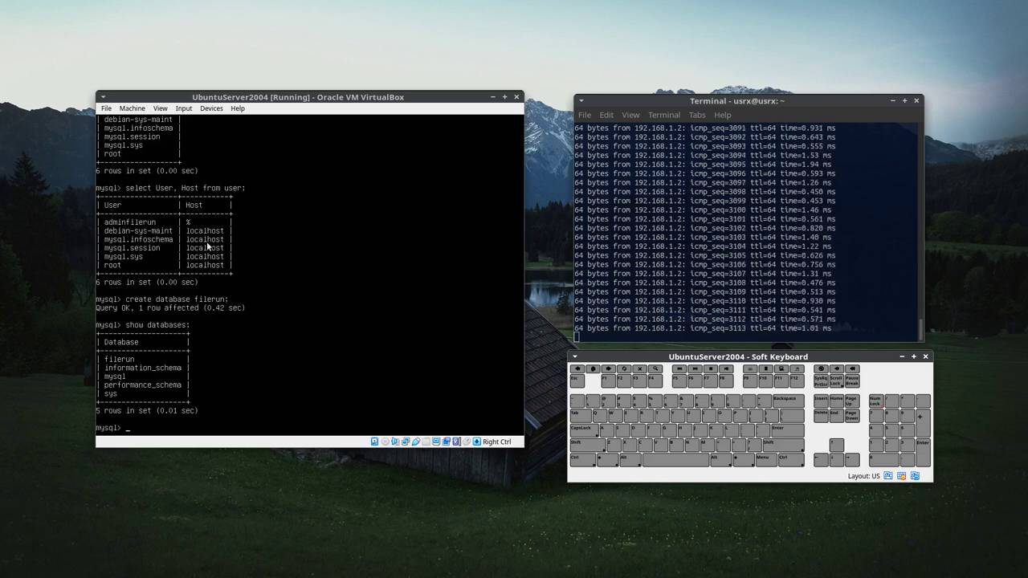
Step: Toggle Ctrl on the VirtualBox soft keyboard to leave the MySQL console
{"action": "left_click", "coordinate": [583, 458]}
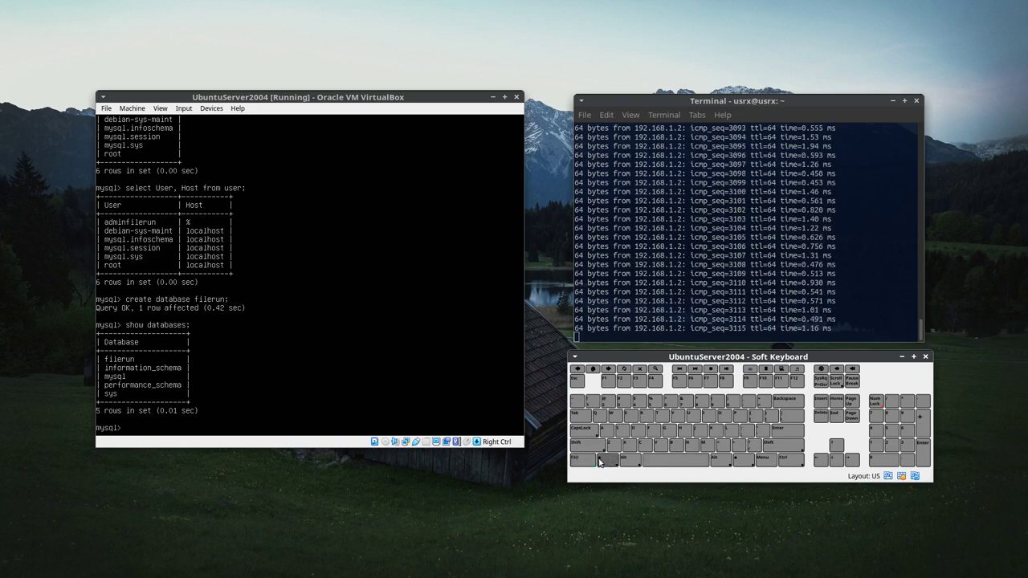
{"action": "left_click", "coordinate": [589, 470]}
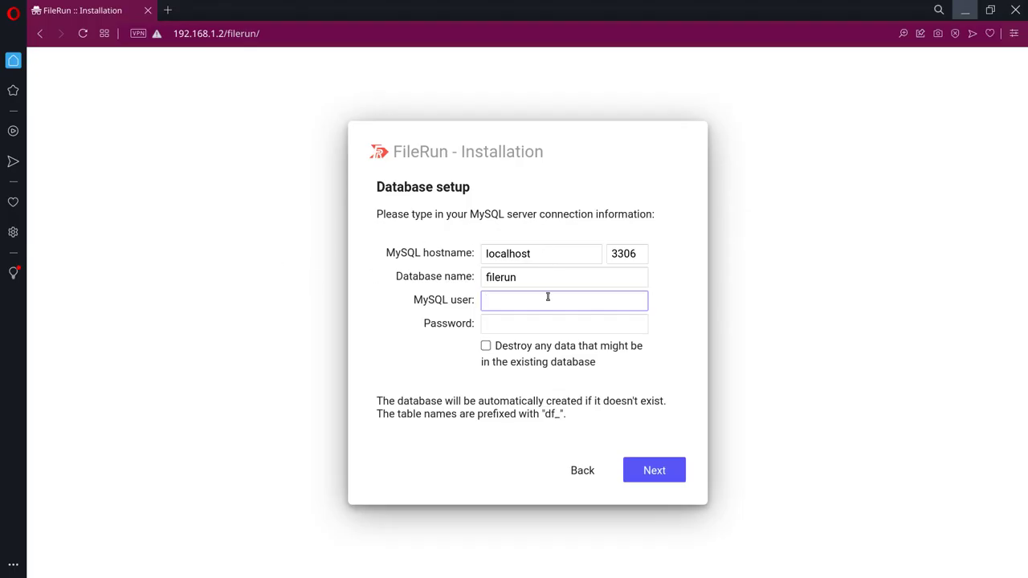
Step: Set the MySQL user to adminfilerun, allow destroying existing data, and bring up Sublime Text
{"action": "type", "text": "adminfilerun"}
{"action": "left_click", "coordinate": [534, 326]}
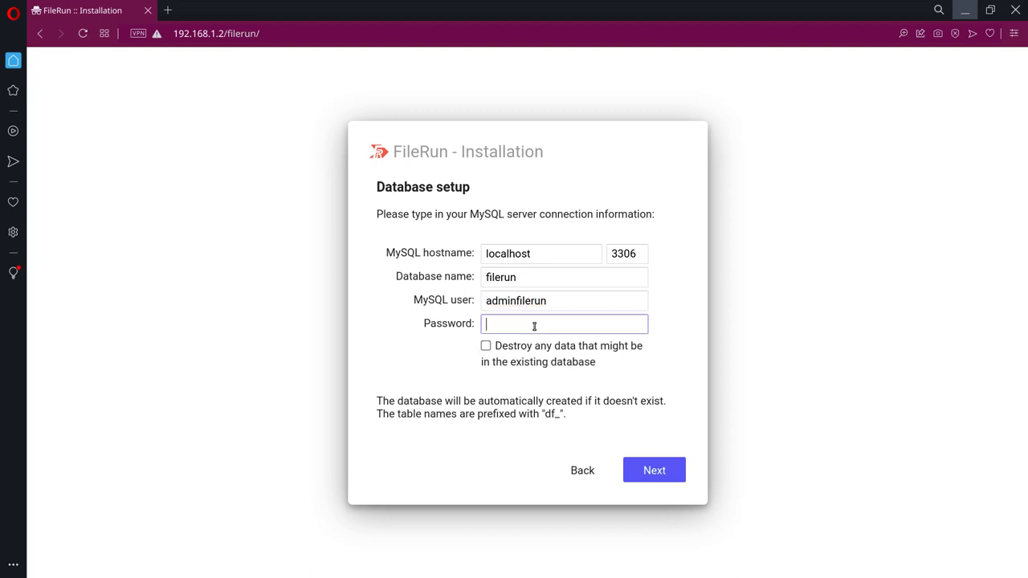
{"action": "left_click", "coordinate": [485, 346]}
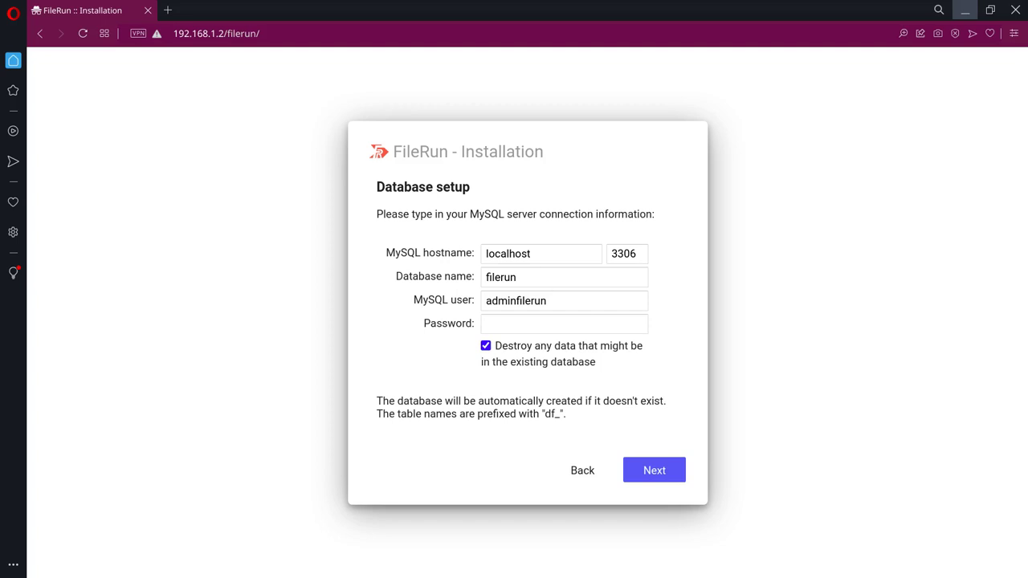
{"action": "key", "text": "alt+Tab"}
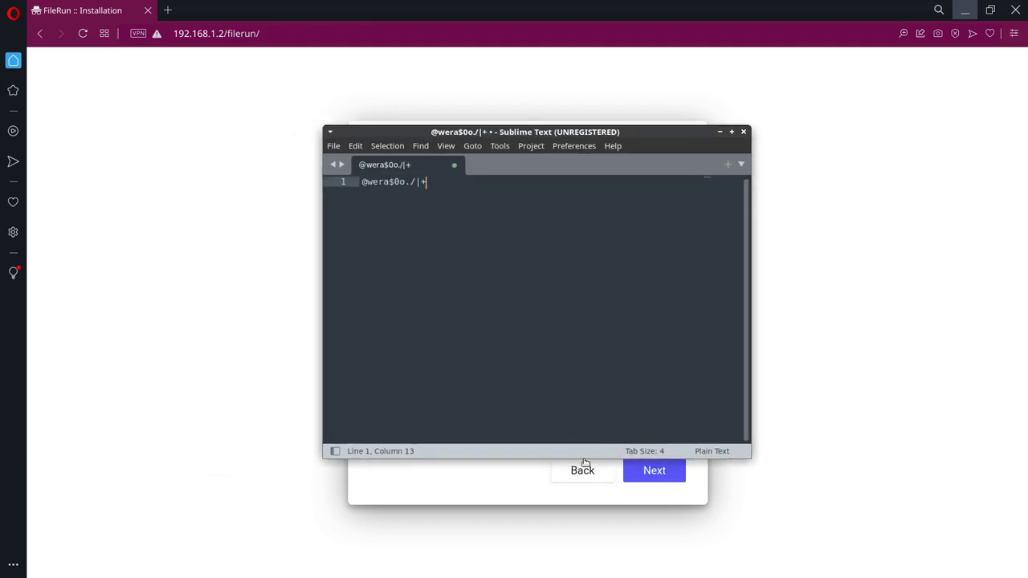
Step: Copy the saved database password from Sublime Text and target FileRun's Password field for pasting
{"action": "left_click_drag", "start_coordinate": [583, 457], "coordinate": [574, 209]}
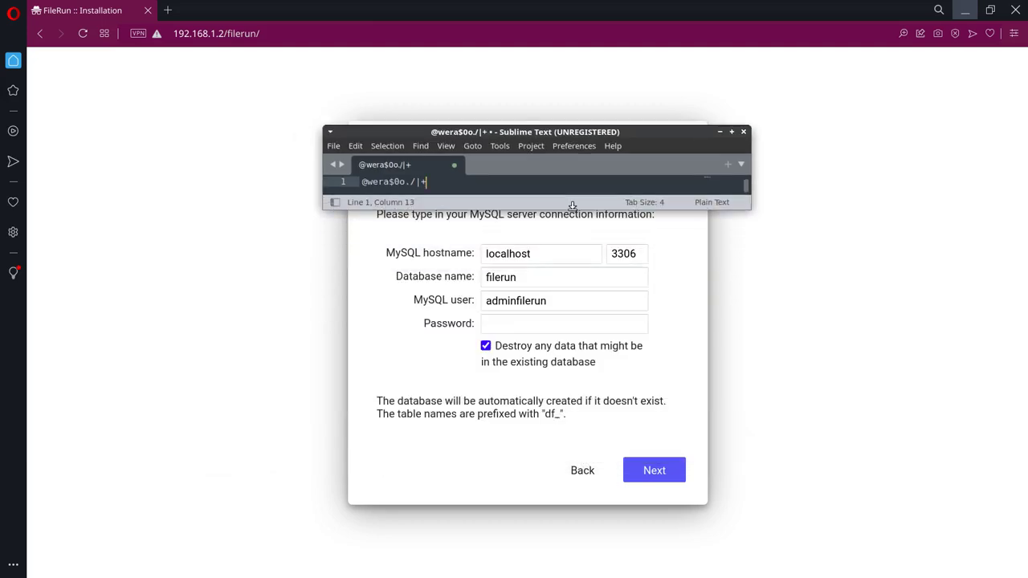
{"action": "left_click_drag", "start_coordinate": [427, 181], "coordinate": [329, 180]}
{"action": "right_click", "coordinate": [389, 183]}
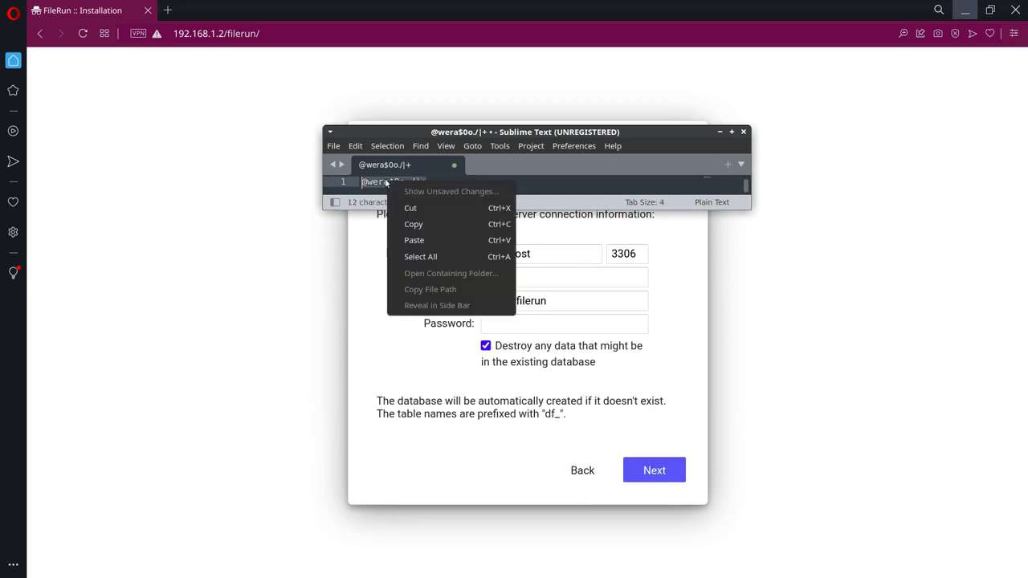
{"action": "left_click", "coordinate": [425, 222]}
{"action": "left_click", "coordinate": [497, 327]}
{"action": "left_click", "coordinate": [534, 325]}
{"action": "right_click", "coordinate": [534, 325]}
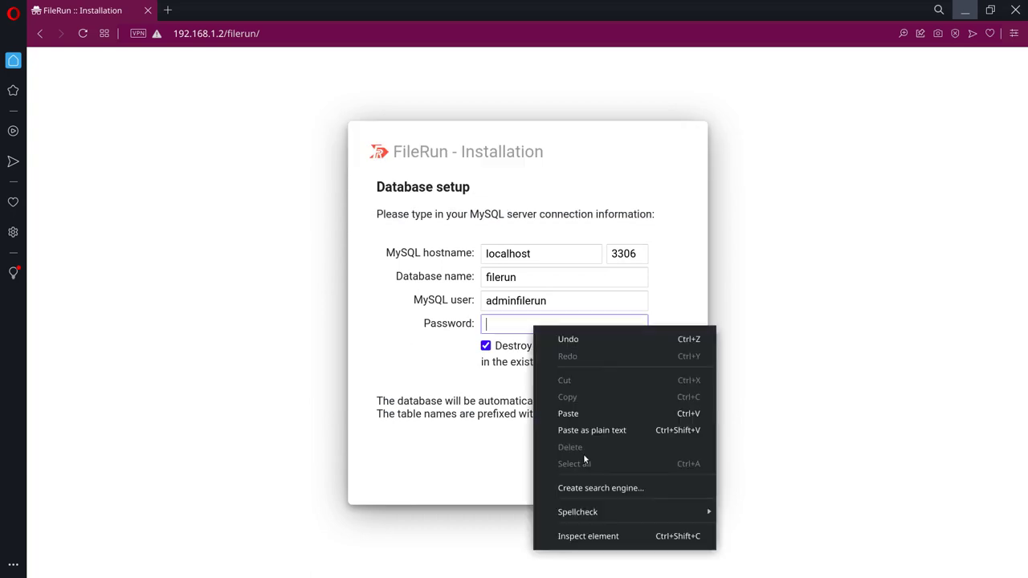
Step: Paste the database password as plain text and submit to complete the installation
{"action": "left_click", "coordinate": [592, 430]}
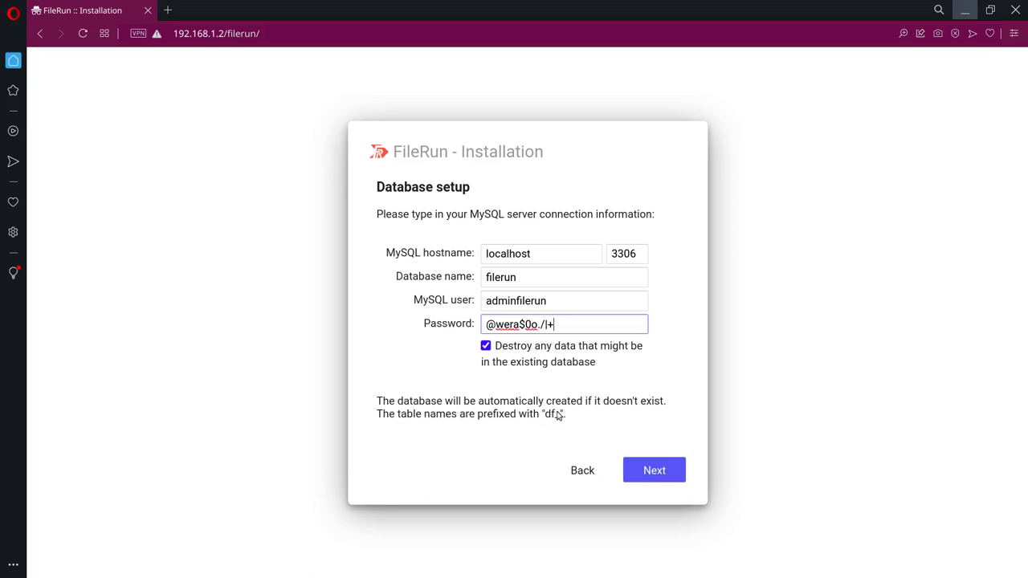
{"action": "left_click", "coordinate": [653, 473]}
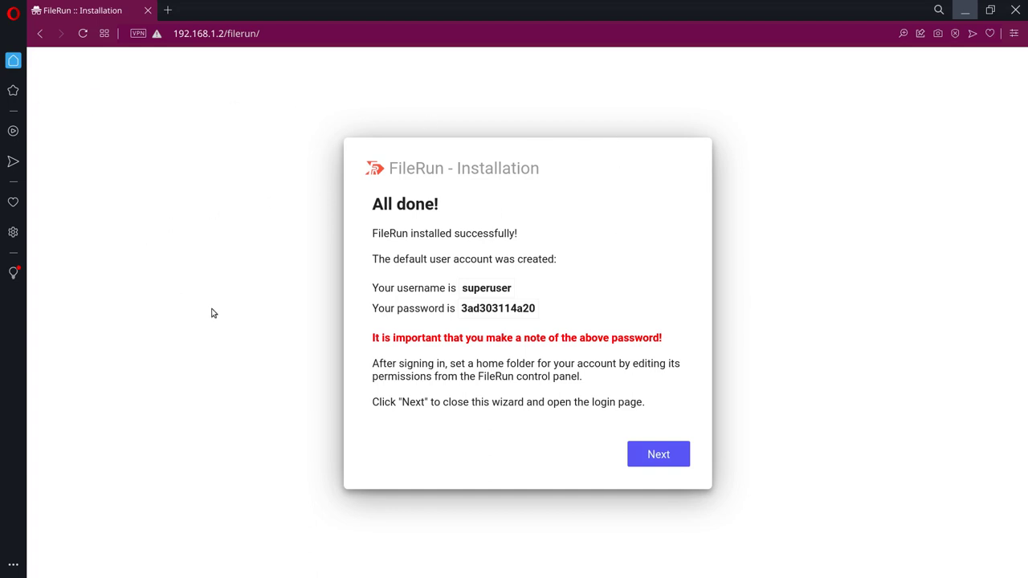
Step: Capture an Opera snapshot cropped around the whole installation results card
{"action": "left_click", "coordinate": [937, 32]}
{"action": "left_click_drag", "start_coordinate": [411, 262], "coordinate": [644, 363]}
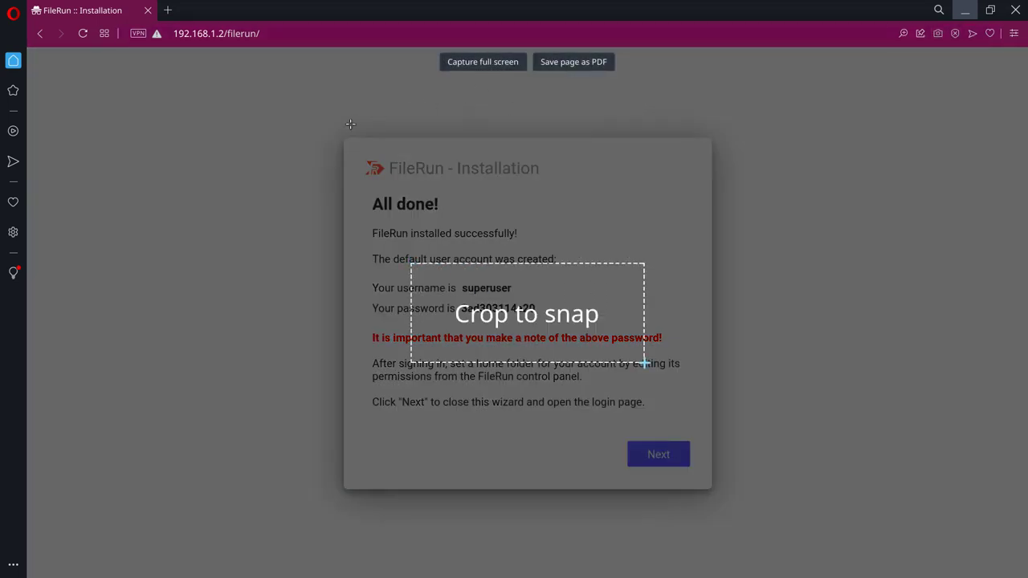
{"action": "left_click_drag", "start_coordinate": [327, 122], "coordinate": [730, 505]}
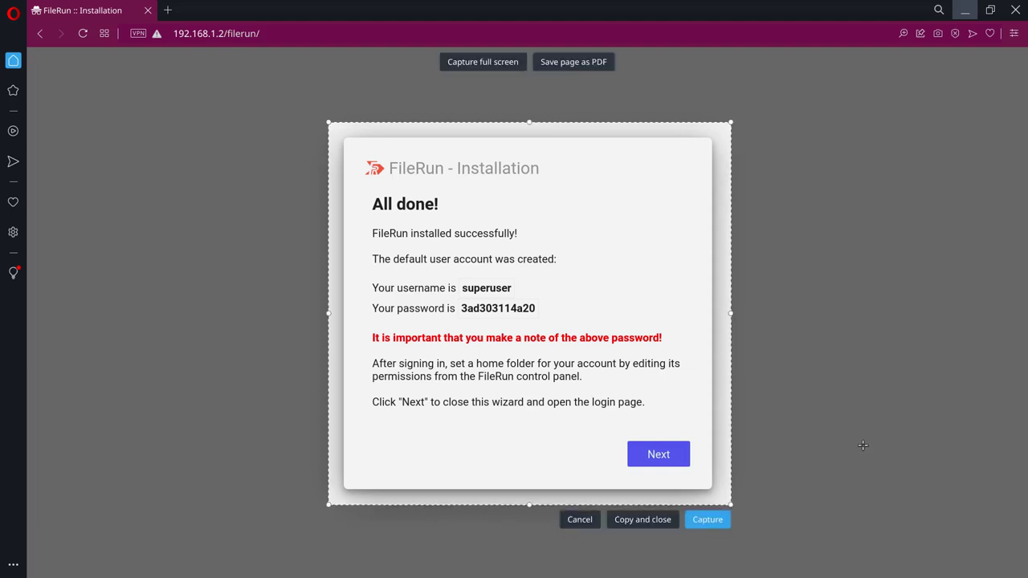
{"action": "left_click", "coordinate": [708, 521]}
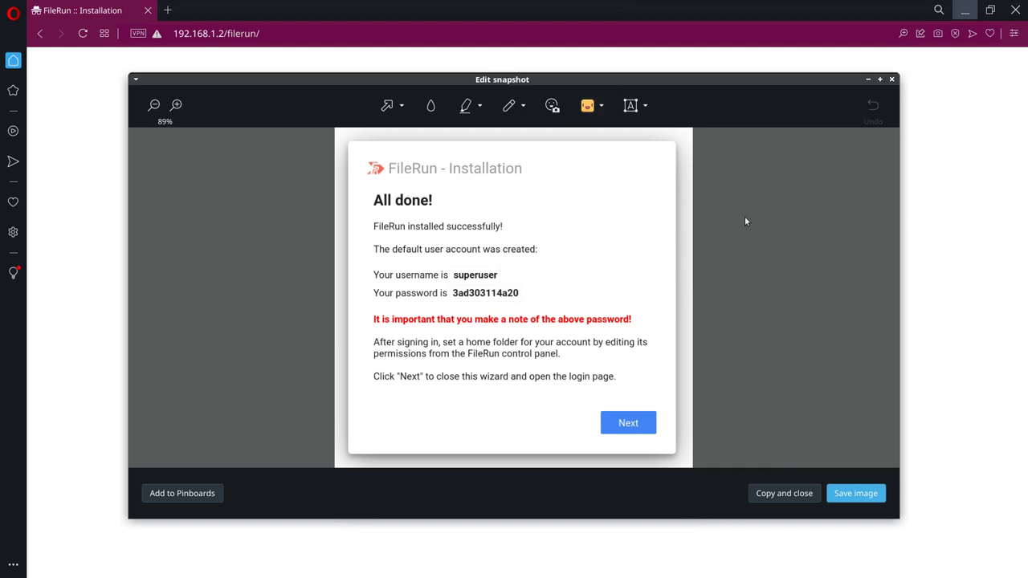
Step: Save the snapshot as 'datos de acceso para FileRun.png' in the Pictures folder
{"action": "left_click", "coordinate": [853, 494]}
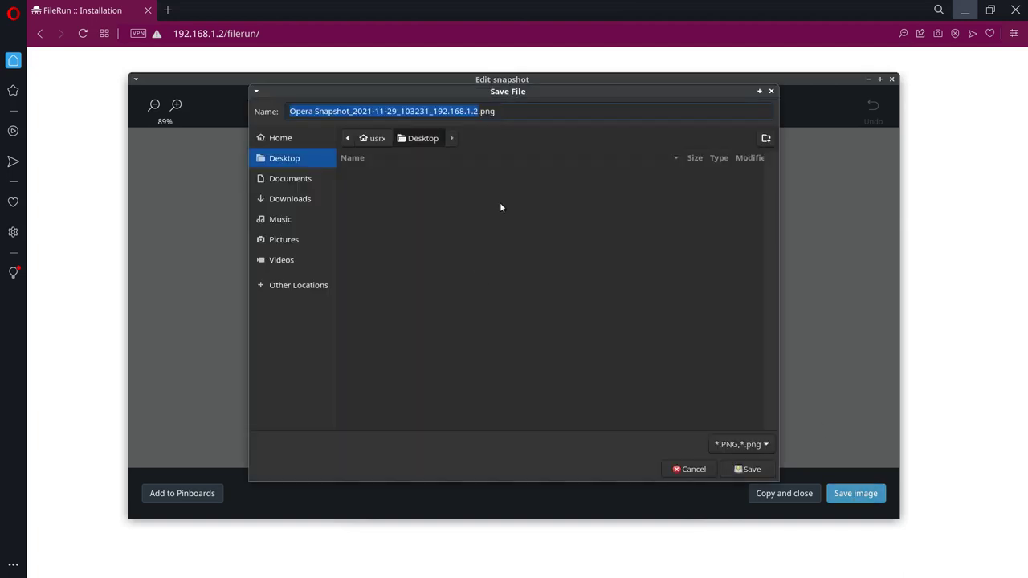
{"action": "type", "text": "datos de acc"}
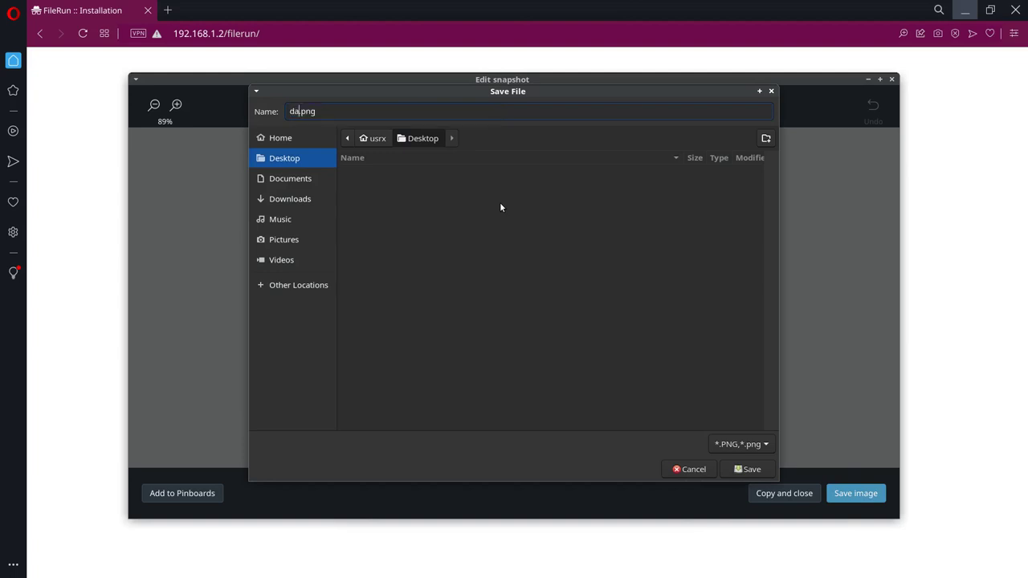
{"action": "type", "text": "eso para FileRUn"}
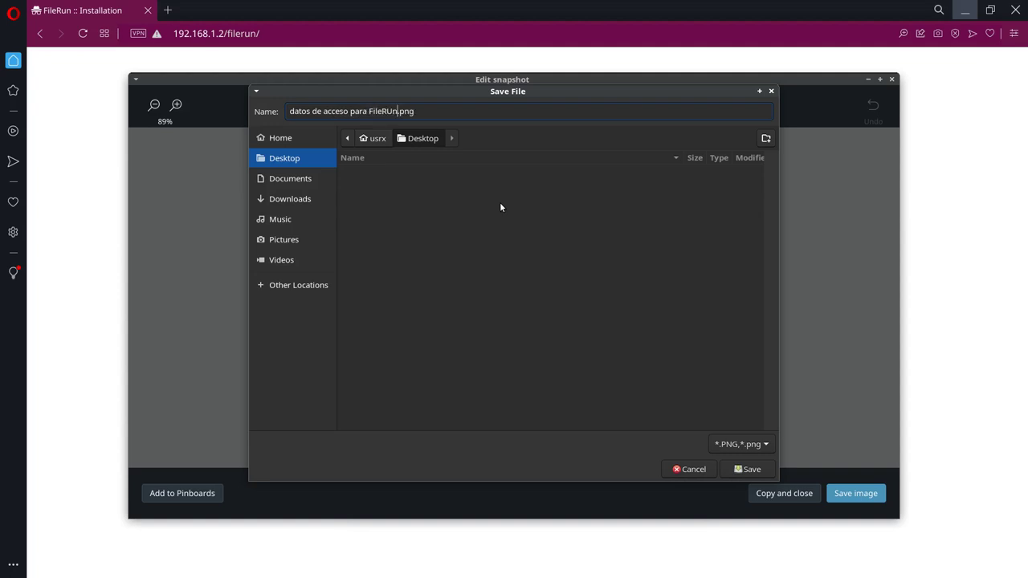
{"action": "key", "text": "BackSpace"}
{"action": "type", "text": "u"}
{"action": "left_click", "coordinate": [300, 242]}
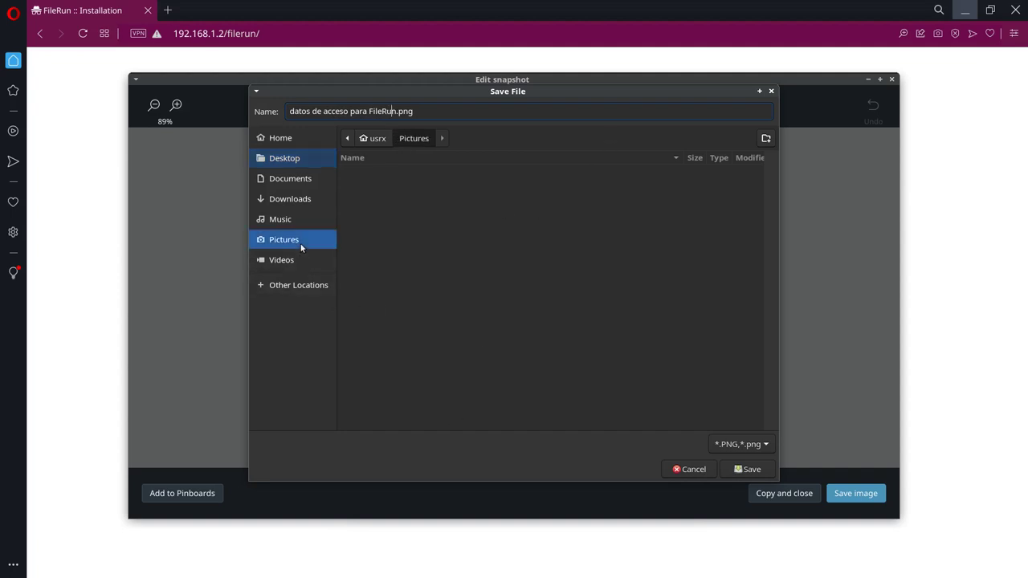
{"action": "left_click", "coordinate": [751, 471]}
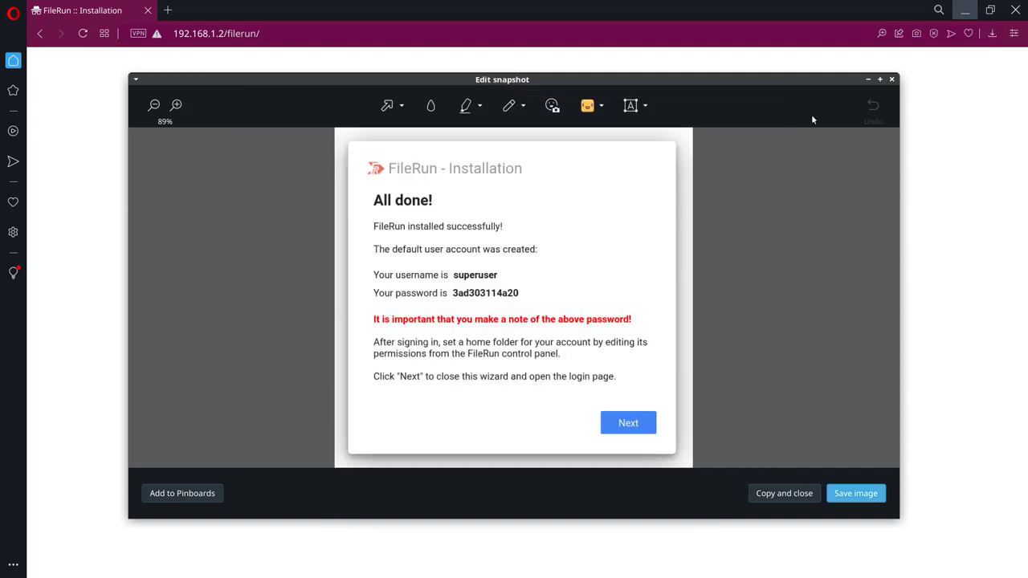
{"action": "left_click", "coordinate": [891, 79]}
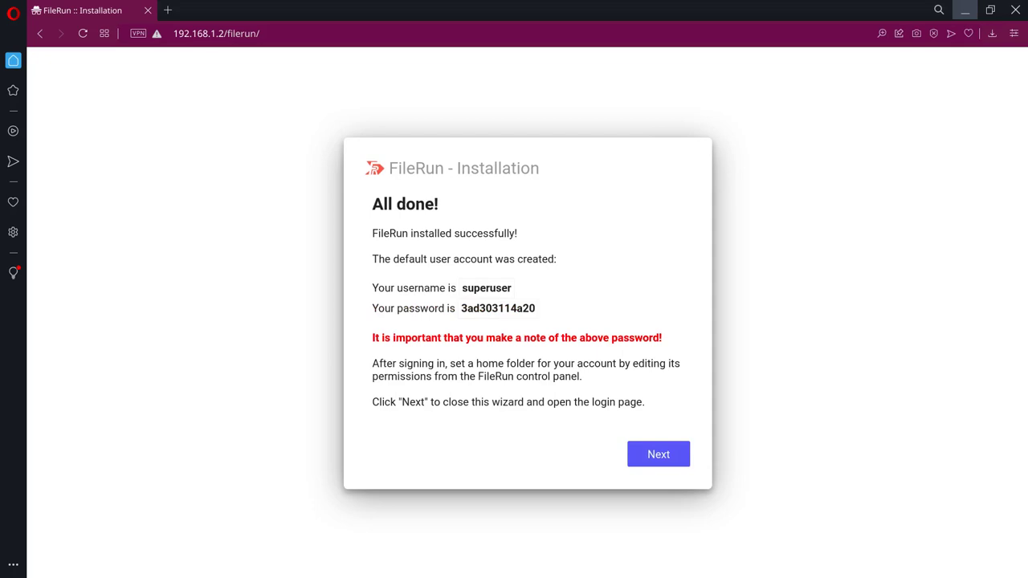
{"action": "left_click", "coordinate": [11, 113]}
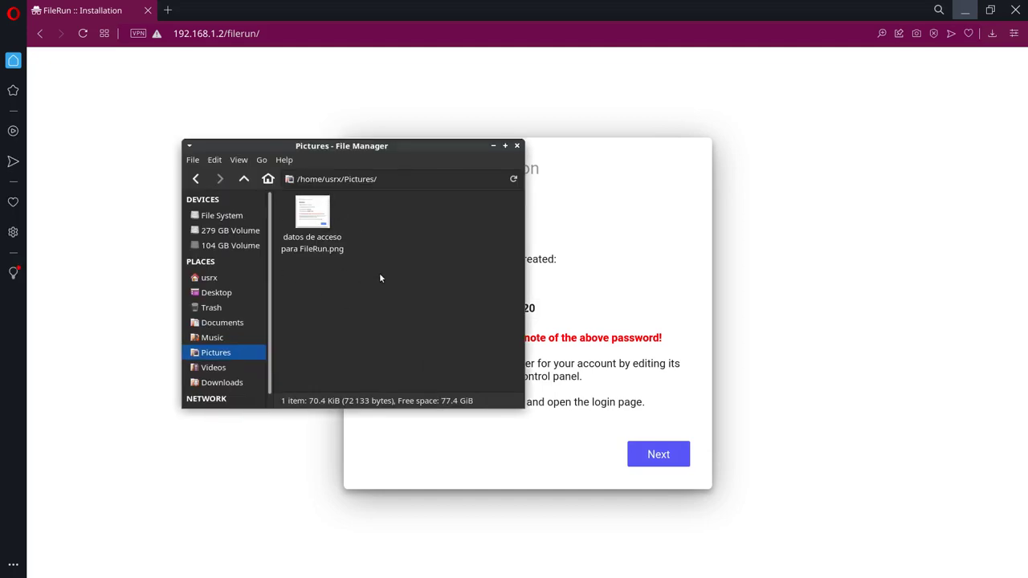
{"action": "left_click", "coordinate": [517, 146]}
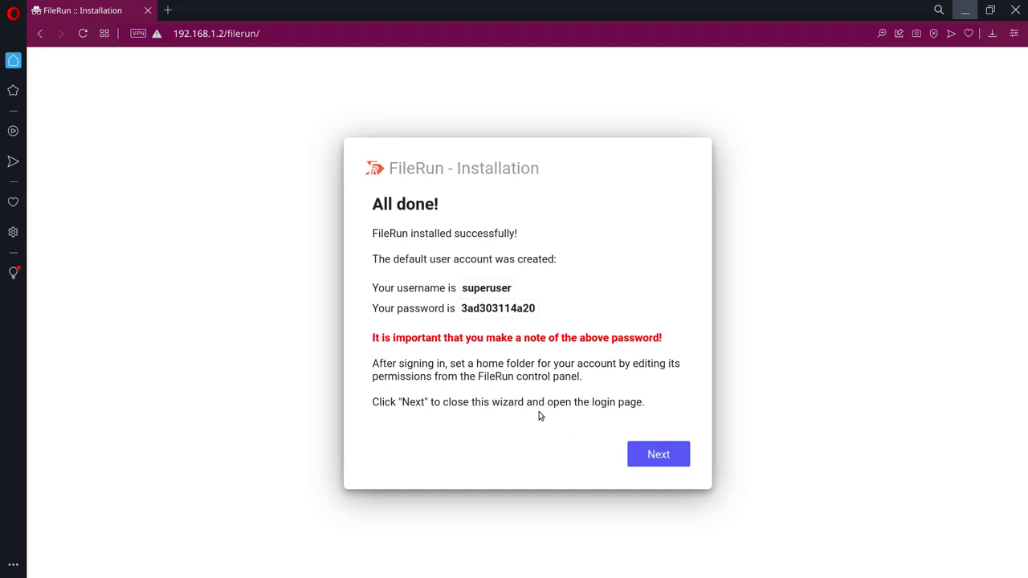
Step: Continue to the login page and sign in as the superuser with its password
{"action": "left_click", "coordinate": [652, 454]}
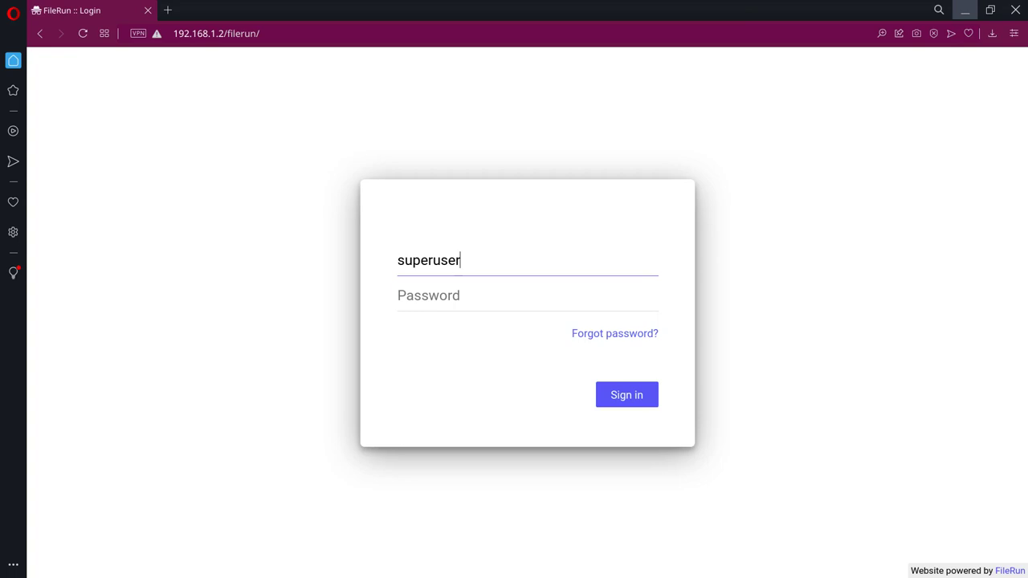
{"action": "key", "text": "Tab"}
{"action": "key", "text": "shift+Tab"}
{"action": "key", "text": "Tab"}
{"action": "left_click", "coordinate": [516, 305]}
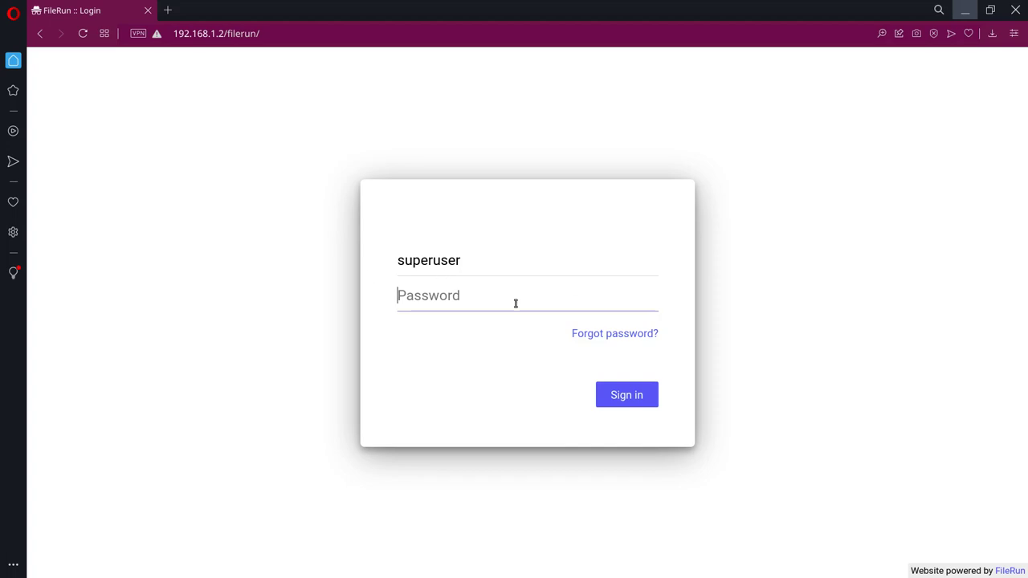
{"action": "type", "text": "p"}
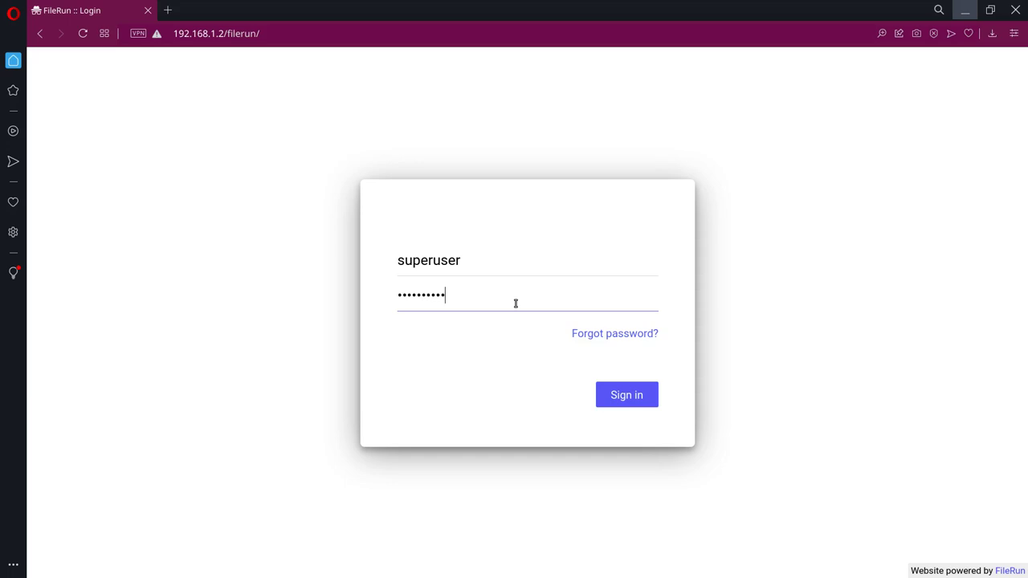
{"action": "key", "text": "Return"}
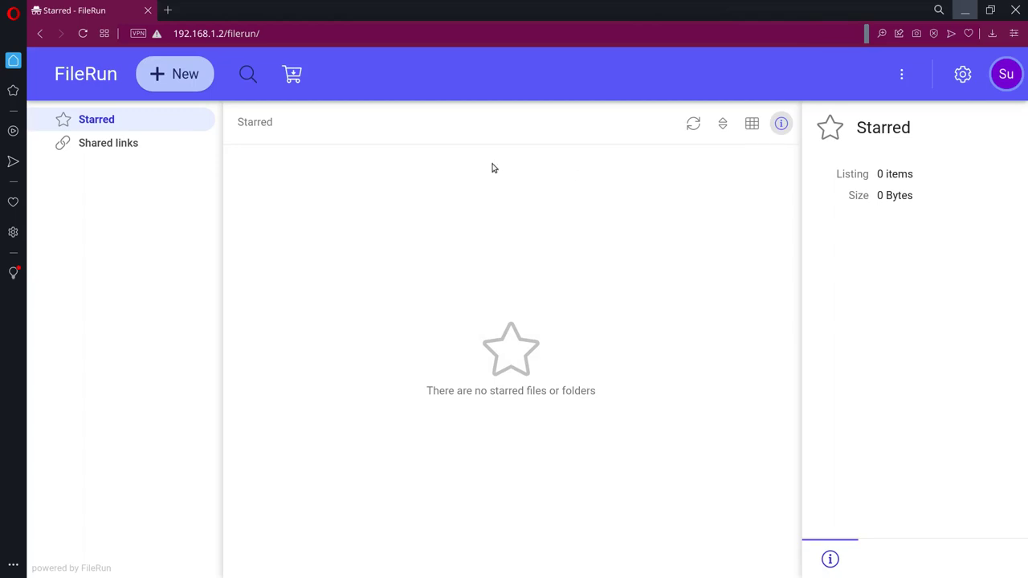
Step: Search Google for filerun in a new tab and browse the filerun.com homepage
{"action": "left_click", "coordinate": [170, 10]}
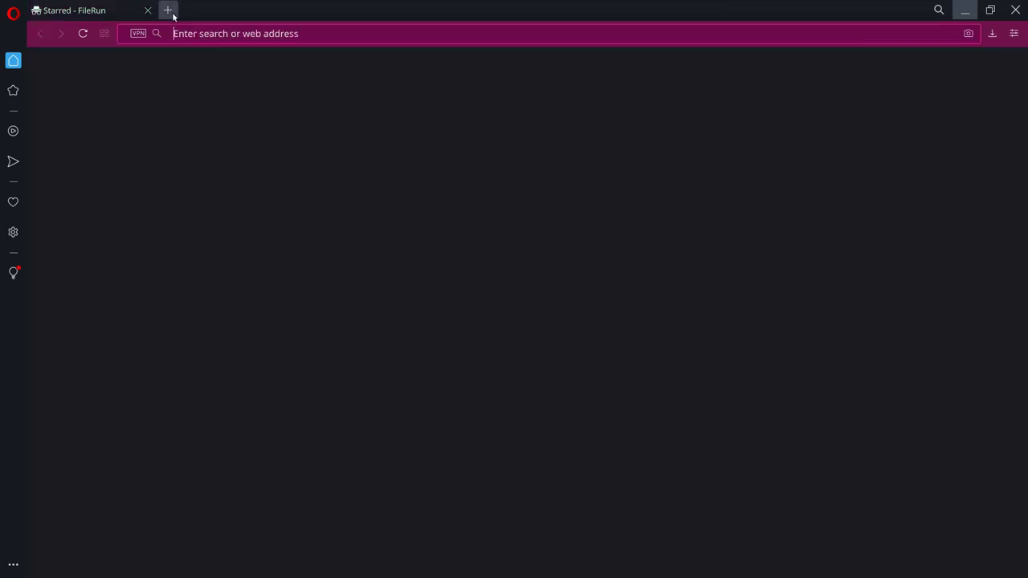
{"action": "type", "text": "filerun"}
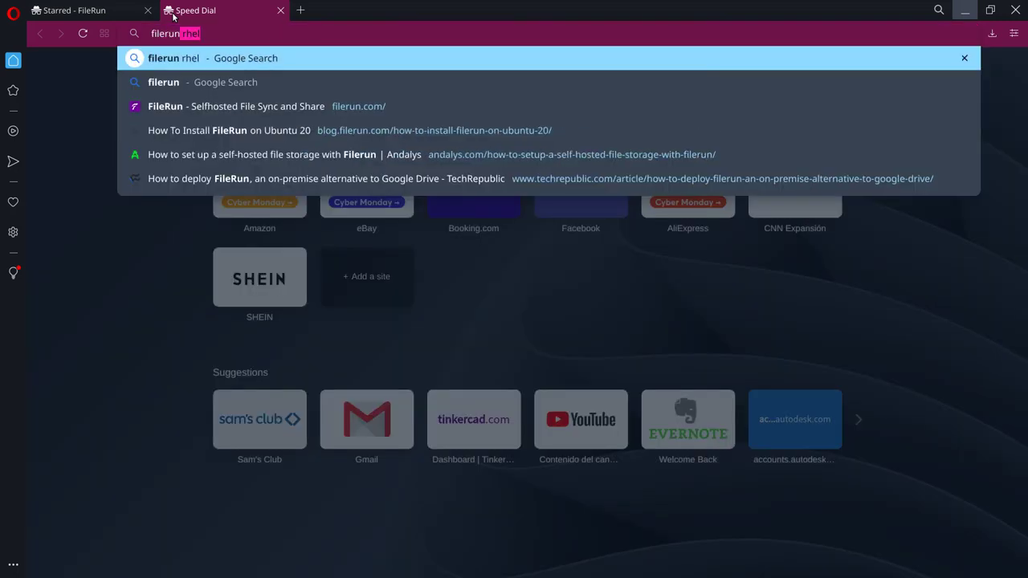
{"action": "key", "text": "BackSpace"}
{"action": "key", "text": "Return"}
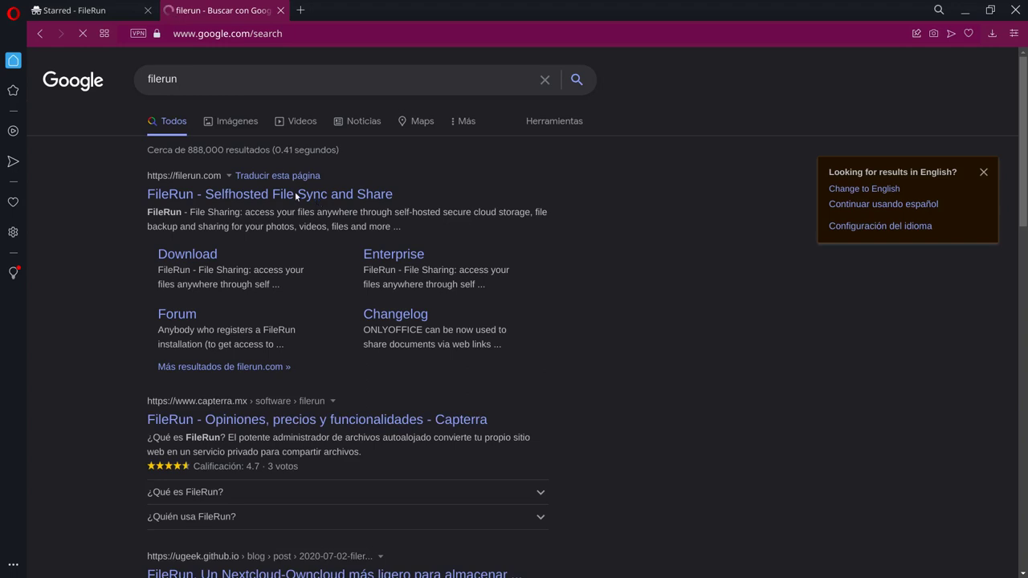
{"action": "left_click", "coordinate": [295, 197]}
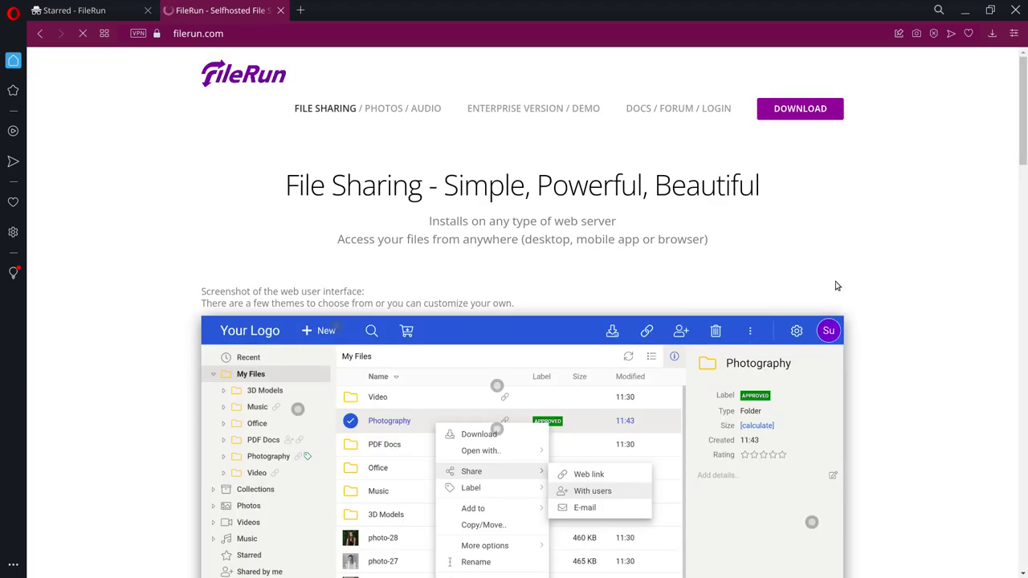
{"action": "scroll", "coordinate": [631, 410], "scroll_direction": "down", "scroll_amount": 8}
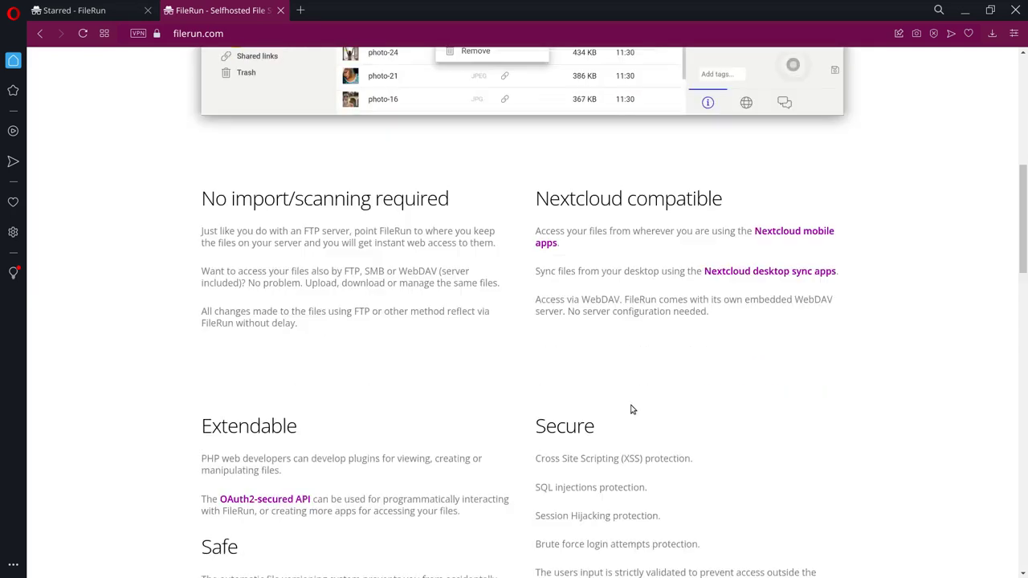
{"action": "scroll", "coordinate": [631, 410], "scroll_direction": "down", "scroll_amount": 9}
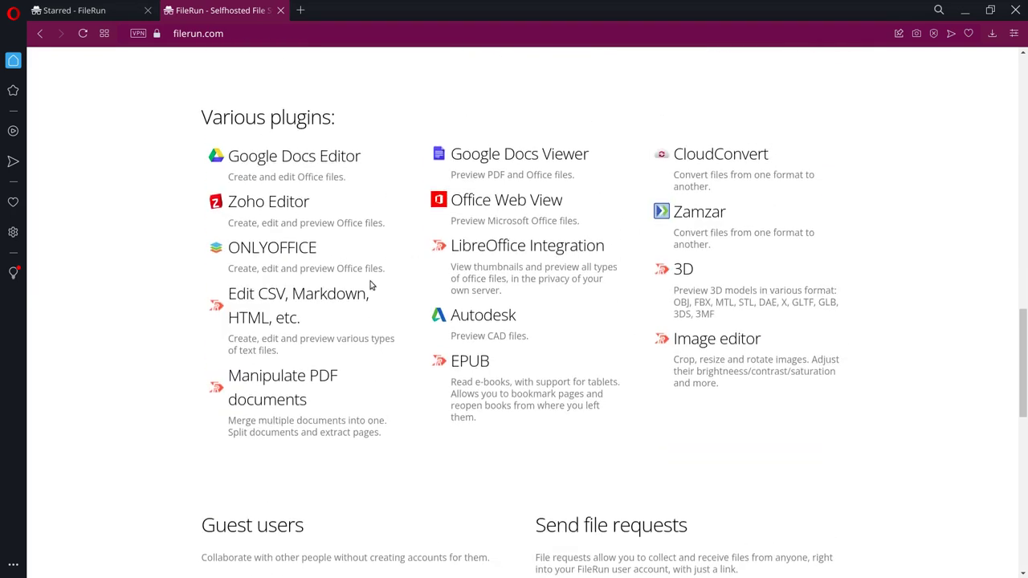
{"action": "scroll", "coordinate": [295, 179], "scroll_direction": "up", "scroll_amount": 1}
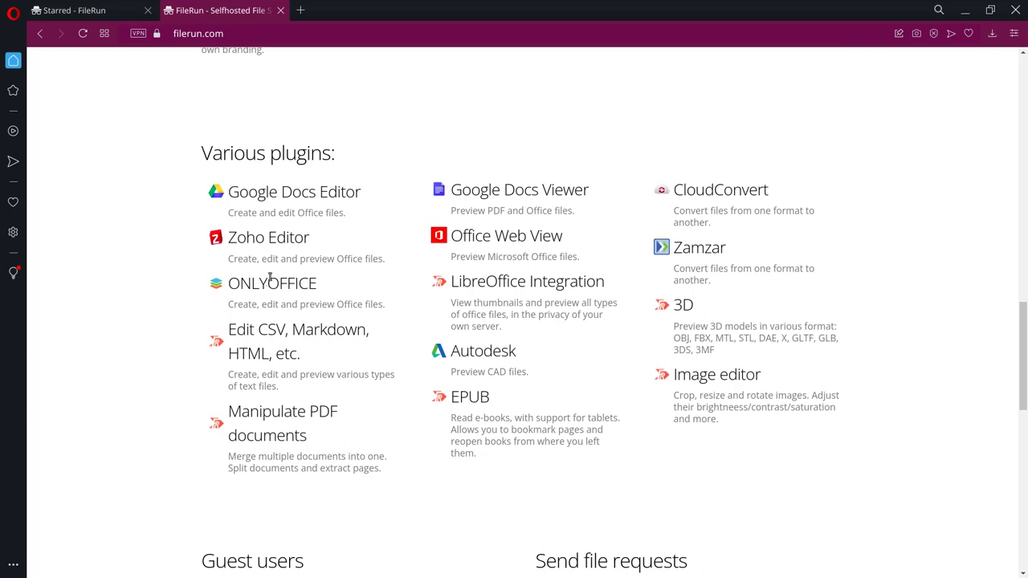
{"action": "scroll", "coordinate": [586, 372], "scroll_direction": "down", "scroll_amount": 2}
{"action": "scroll", "coordinate": [830, 375], "scroll_direction": "down", "scroll_amount": 2}
{"action": "scroll", "coordinate": [555, 386], "scroll_direction": "up", "scroll_amount": 2}
{"action": "scroll", "coordinate": [557, 385], "scroll_direction": "up", "scroll_amount": 2}
{"action": "scroll", "coordinate": [530, 385], "scroll_direction": "down", "scroll_amount": 3}
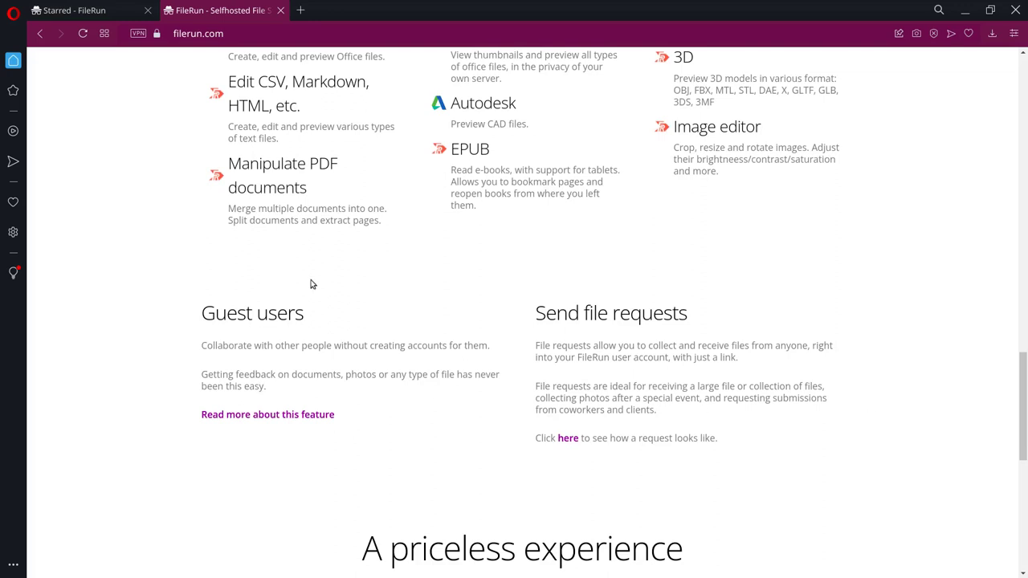
Step: Open the 'Guest users: Easy sharing' article in a new tab and read through it
{"action": "right_click", "coordinate": [317, 417]}
{"action": "left_click", "coordinate": [438, 229]}
{"action": "scroll", "coordinate": [442, 385], "scroll_direction": "down", "scroll_amount": 5}
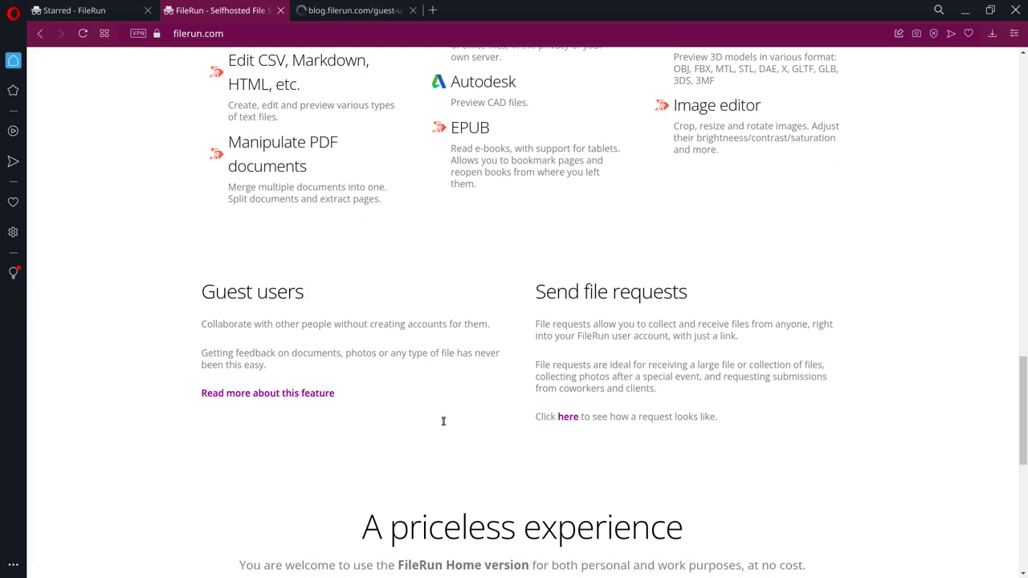
{"action": "scroll", "coordinate": [853, 372], "scroll_direction": "down", "scroll_amount": 2}
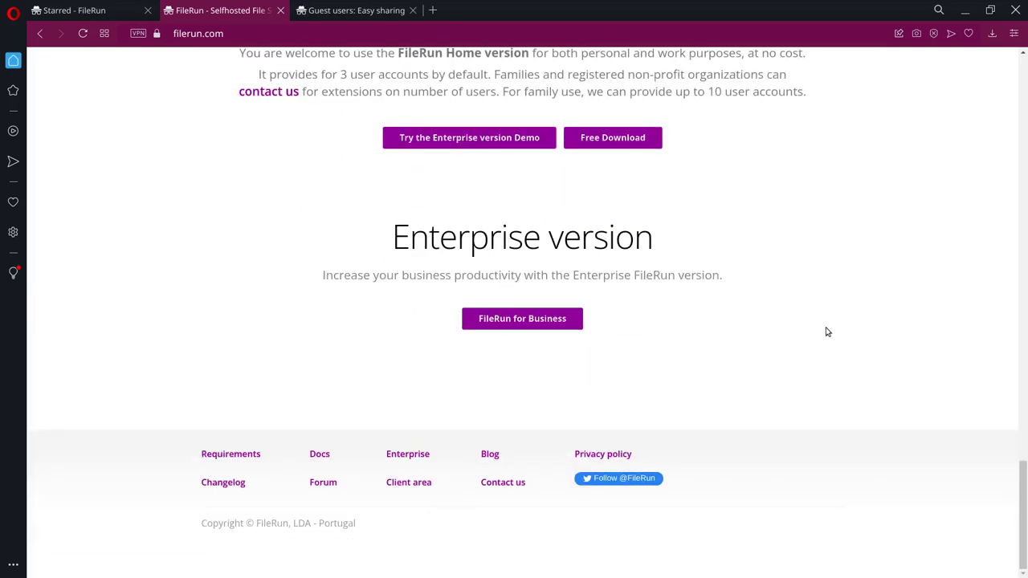
{"action": "left_click", "coordinate": [331, 12]}
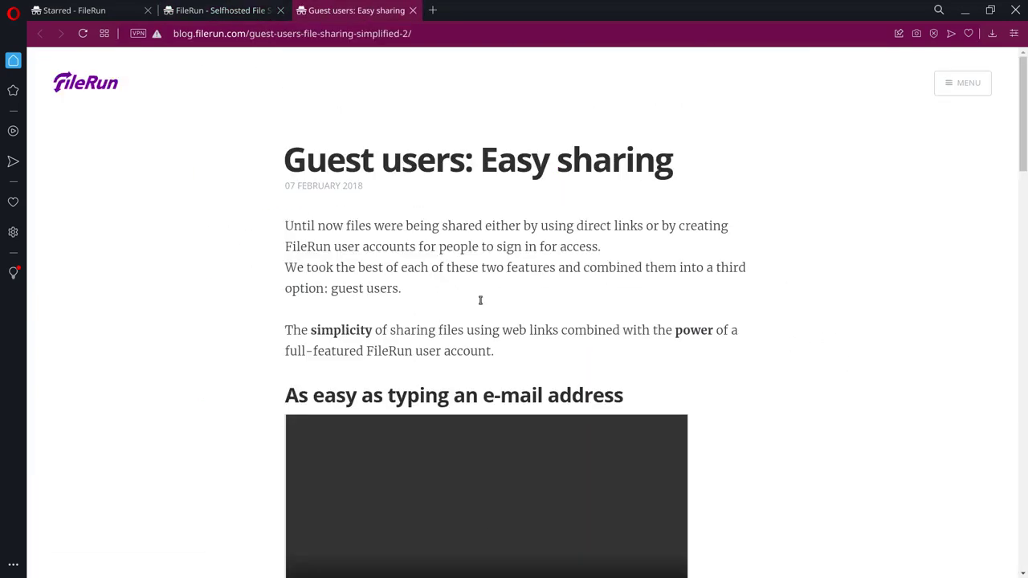
{"action": "scroll", "coordinate": [751, 371], "scroll_direction": "down", "scroll_amount": 2}
{"action": "scroll", "coordinate": [751, 371], "scroll_direction": "down", "scroll_amount": 1}
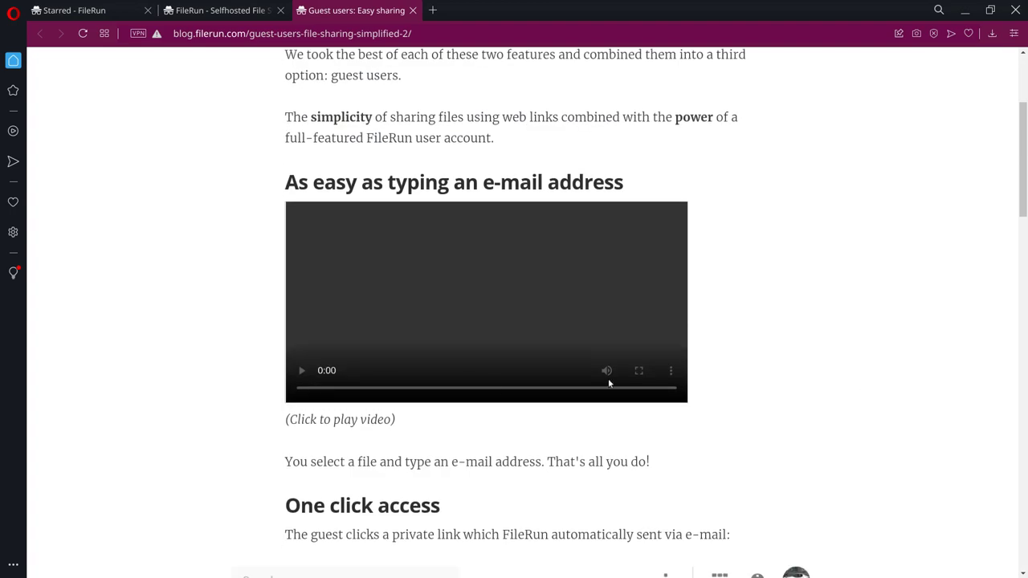
{"action": "scroll", "coordinate": [608, 378], "scroll_direction": "down", "scroll_amount": 10}
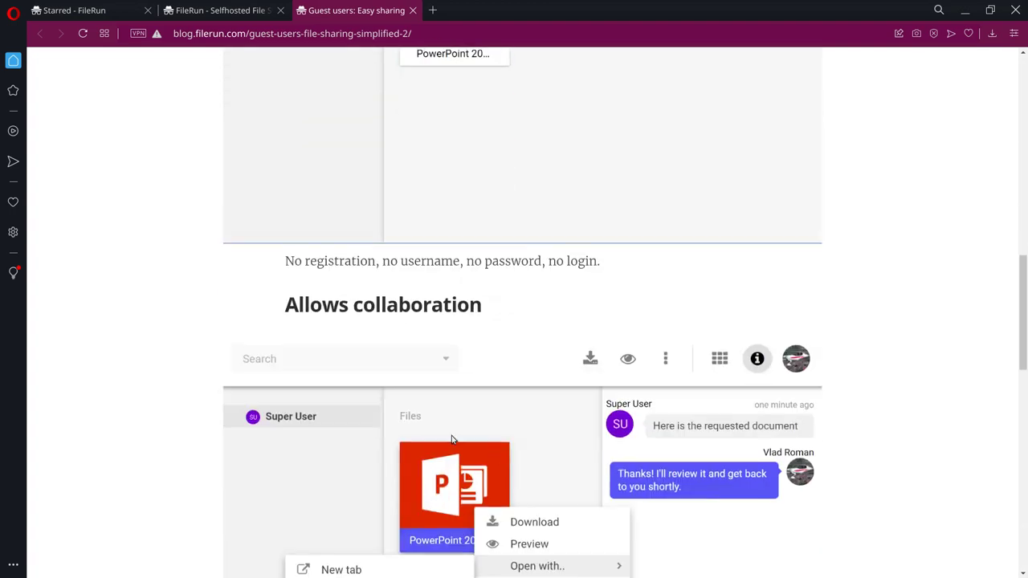
{"action": "scroll", "coordinate": [451, 436], "scroll_direction": "down", "scroll_amount": 3}
{"action": "scroll", "coordinate": [450, 426], "scroll_direction": "up", "scroll_amount": 4}
{"action": "scroll", "coordinate": [450, 426], "scroll_direction": "down", "scroll_amount": 4}
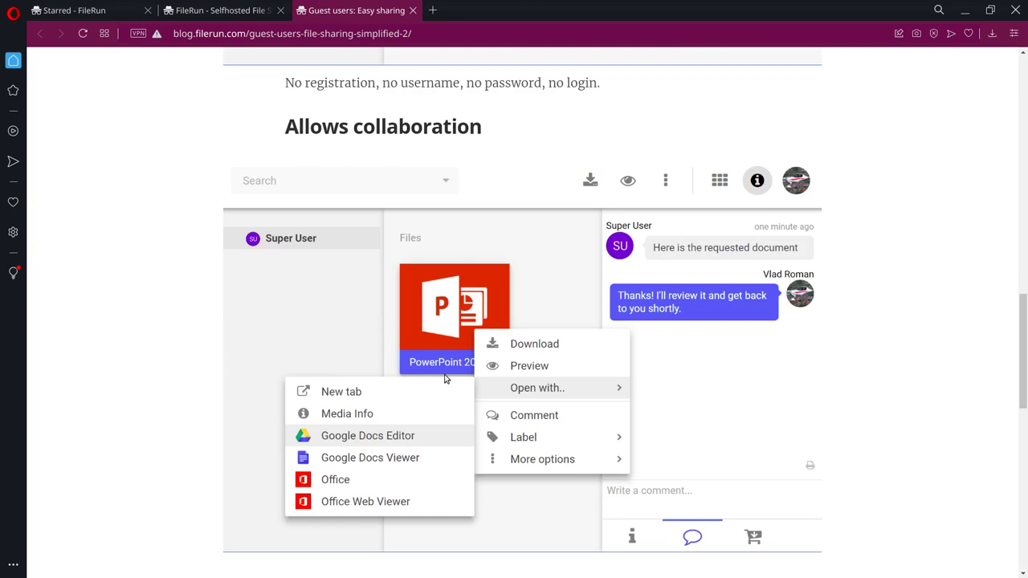
{"action": "scroll", "coordinate": [663, 425], "scroll_direction": "down", "scroll_amount": 3}
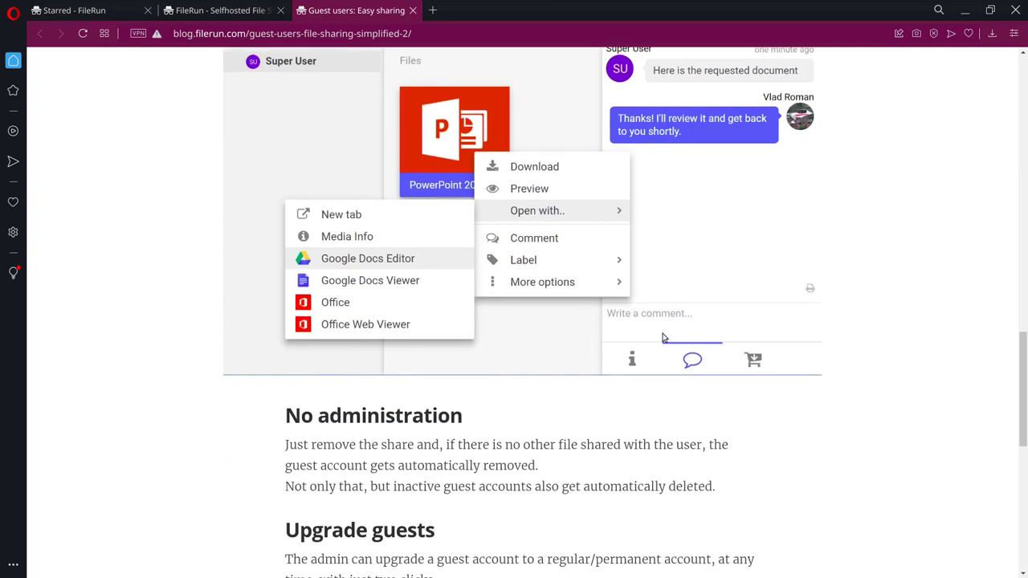
{"action": "scroll", "coordinate": [627, 349], "scroll_direction": "down", "scroll_amount": 2}
{"action": "scroll", "coordinate": [642, 416], "scroll_direction": "down", "scroll_amount": 2}
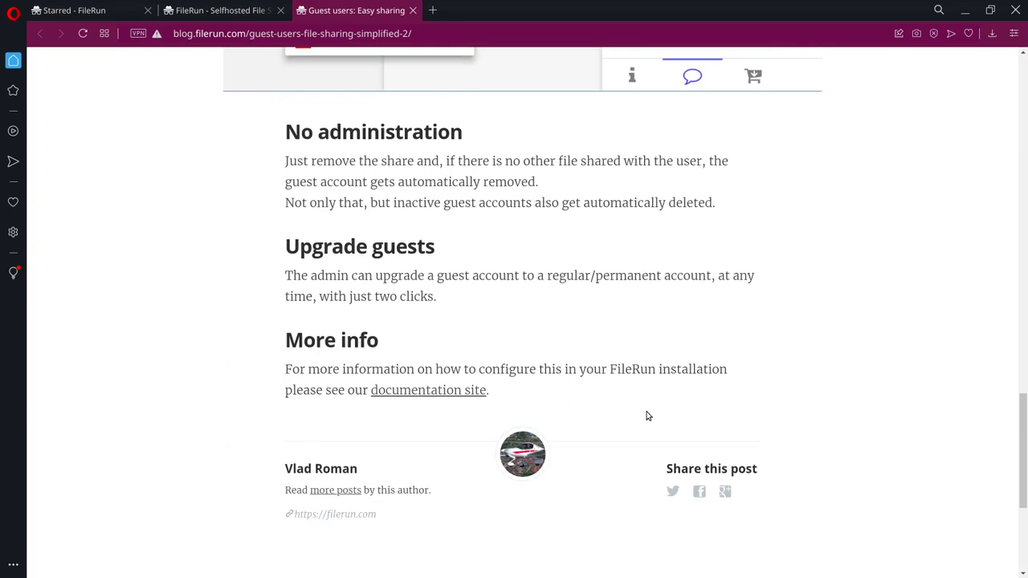
{"action": "scroll", "coordinate": [648, 415], "scroll_direction": "up", "scroll_amount": 9}
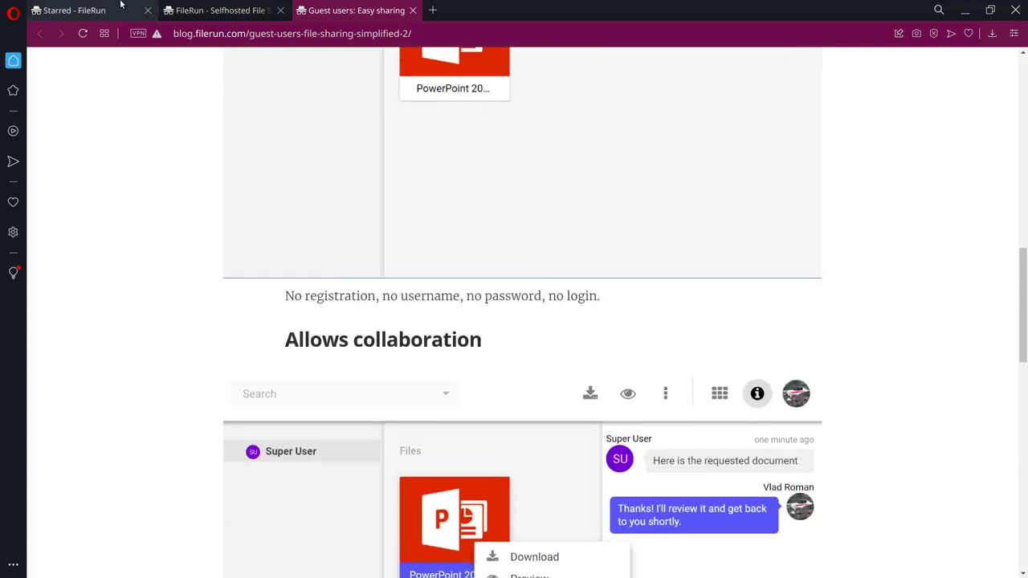
Step: In FileRun Account settings, replace the first and last name with the owner's name
{"action": "left_click", "coordinate": [121, 10]}
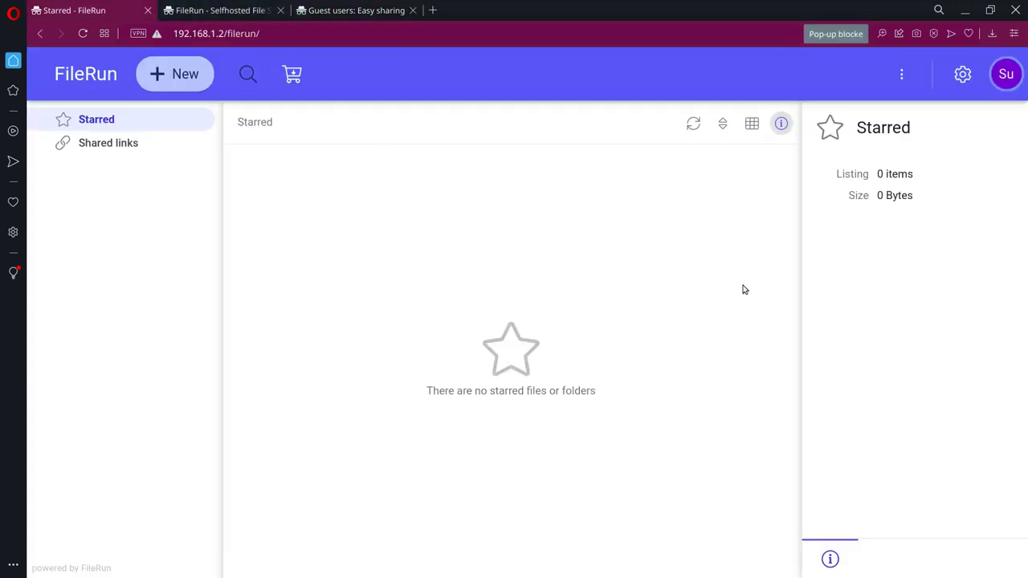
{"action": "left_click", "coordinate": [1007, 76]}
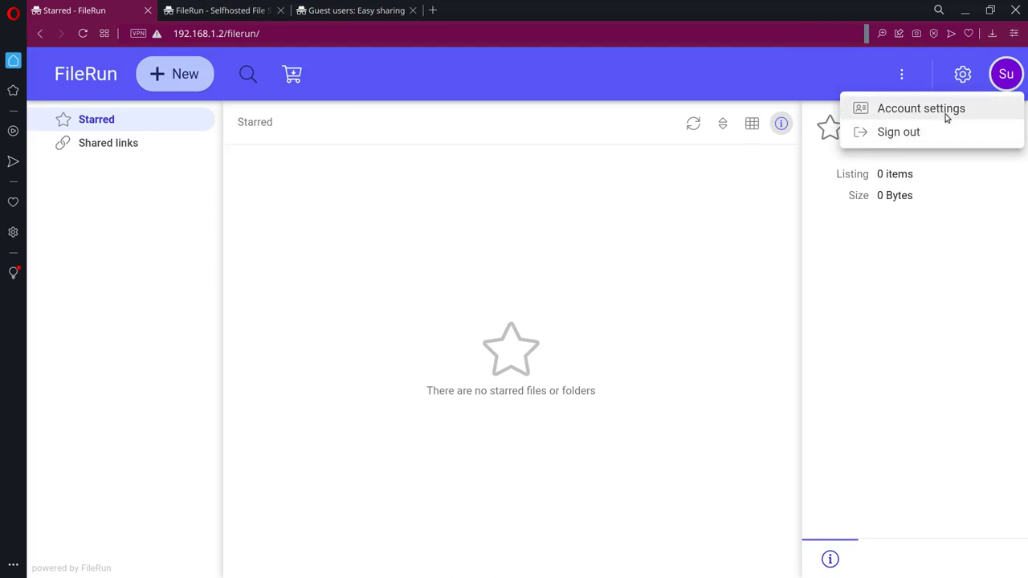
{"action": "left_click", "coordinate": [947, 112]}
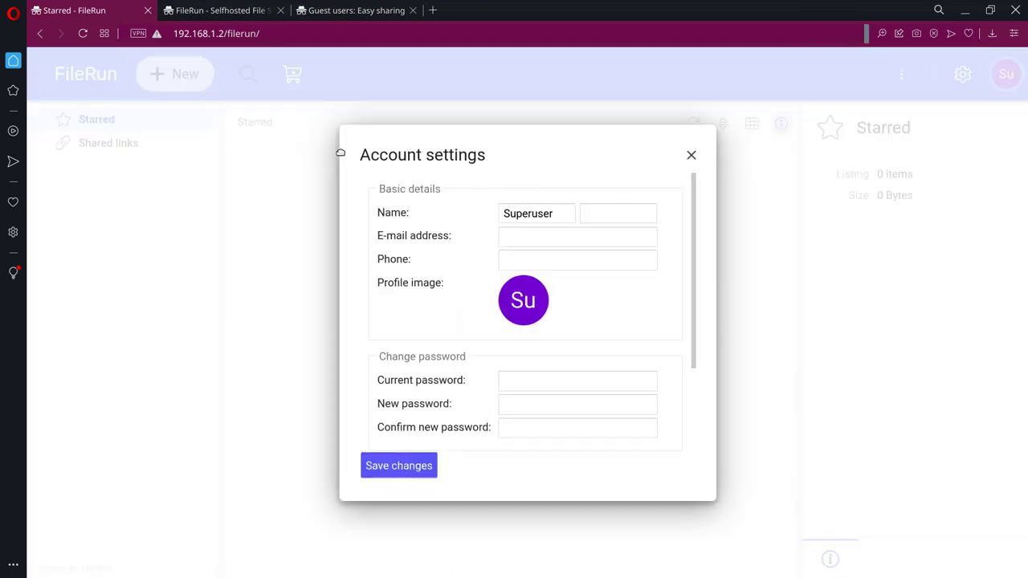
{"action": "double_click", "coordinate": [569, 215]}
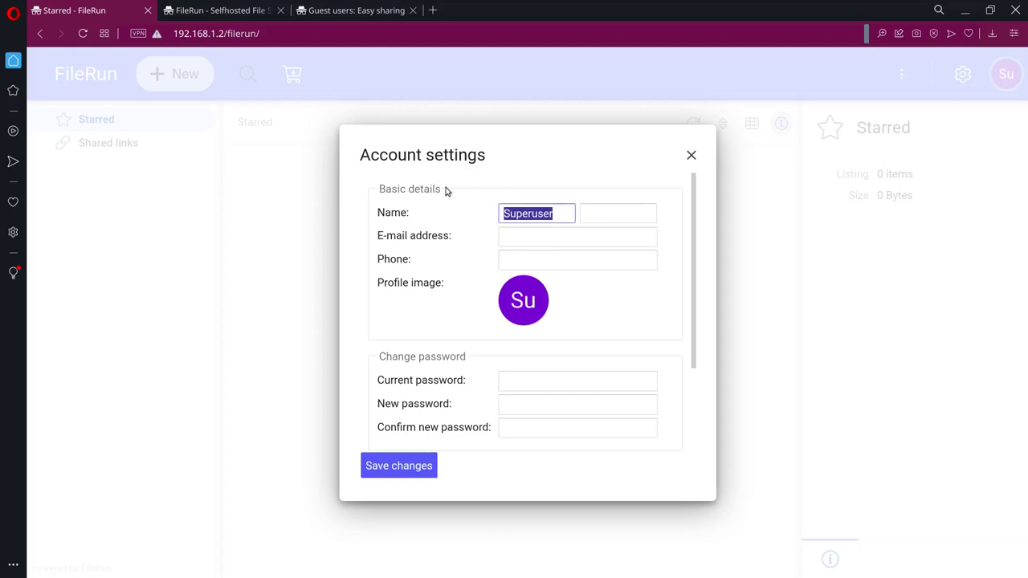
{"action": "type", "text": "Edgar"}
{"action": "key", "text": "Tab"}
{"action": "type", "text": "Degante"}
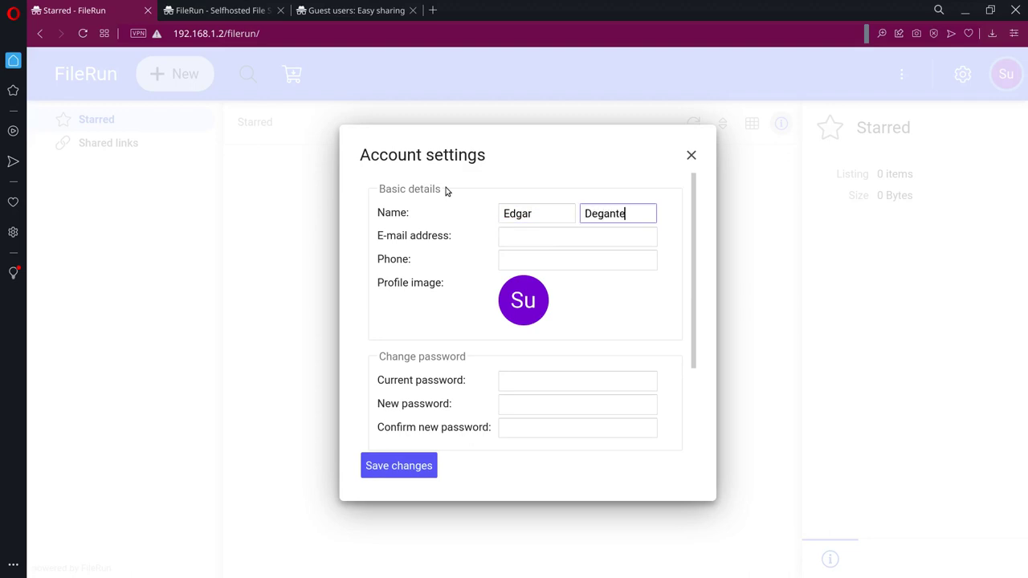
{"action": "left_click", "coordinate": [554, 235]}
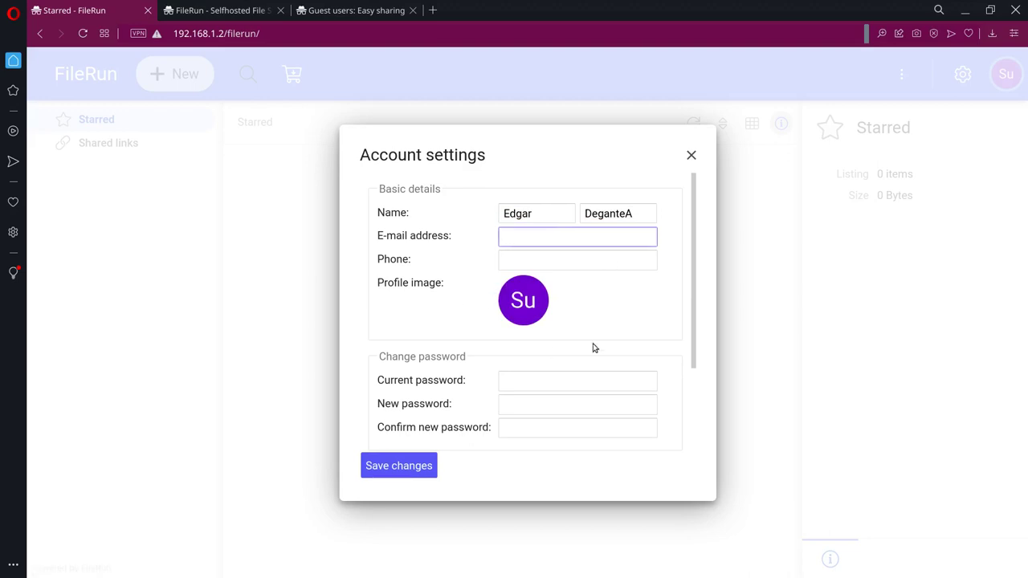
Step: Enable 2-step verification and save the account changes
{"action": "scroll", "coordinate": [571, 344], "scroll_direction": "down", "scroll_amount": 2}
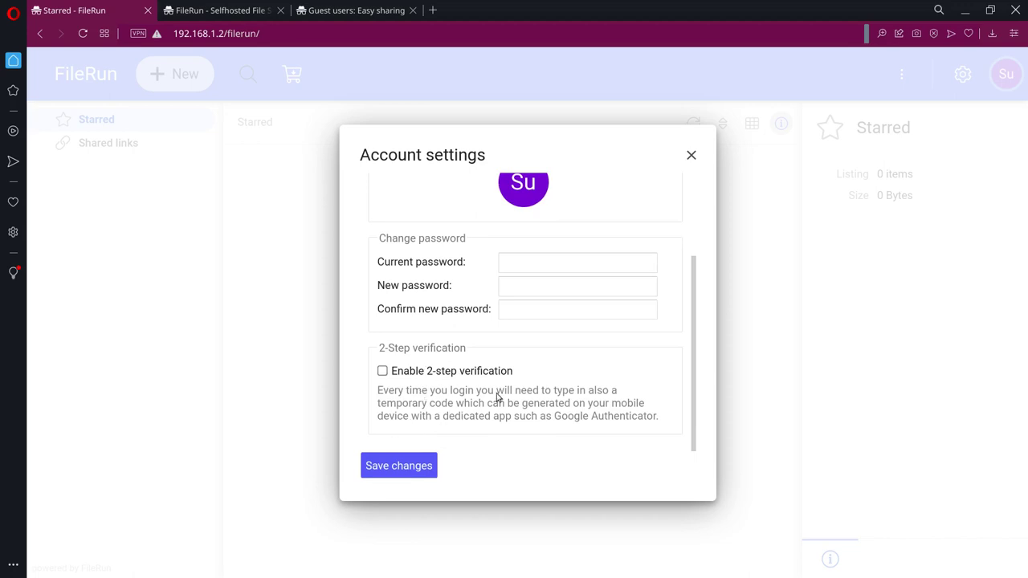
{"action": "left_click", "coordinate": [440, 374]}
{"action": "left_click", "coordinate": [399, 469]}
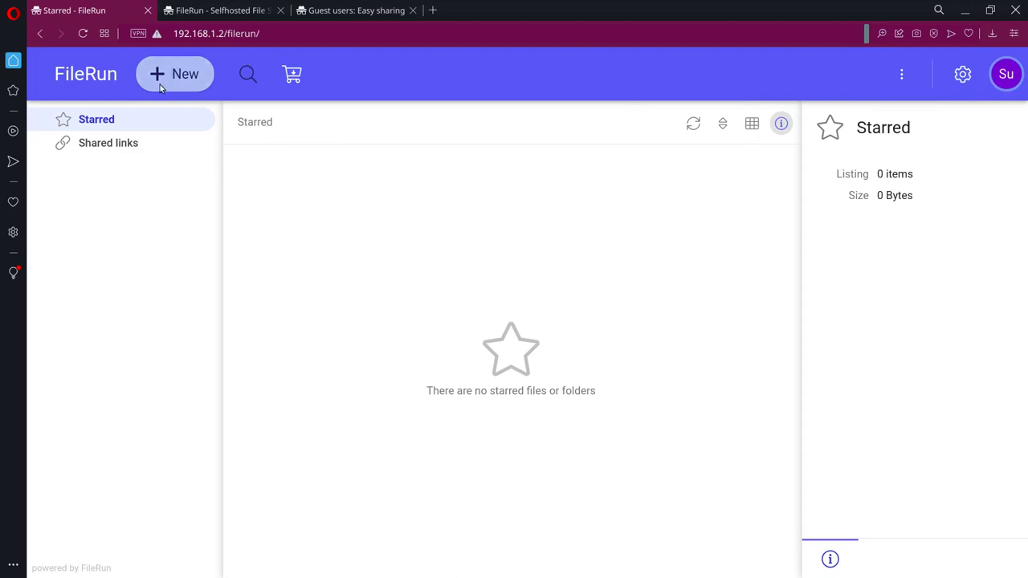
Step: Open the FileRun Control Panel, dismiss the Welcome and Permissions hints, and show the Users list
{"action": "left_click", "coordinate": [1003, 76]}
{"action": "left_click", "coordinate": [606, 317]}
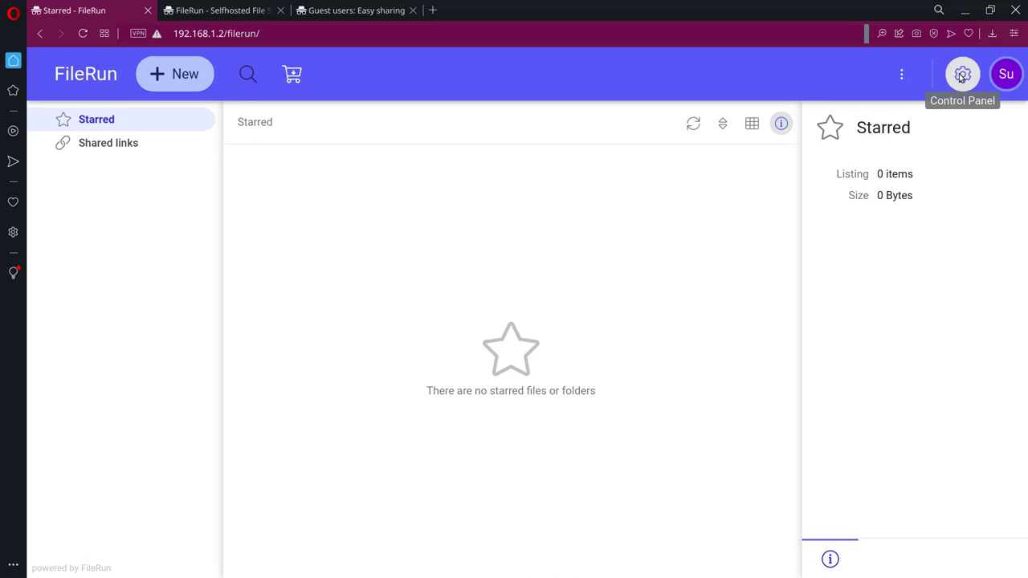
{"action": "left_click", "coordinate": [960, 77]}
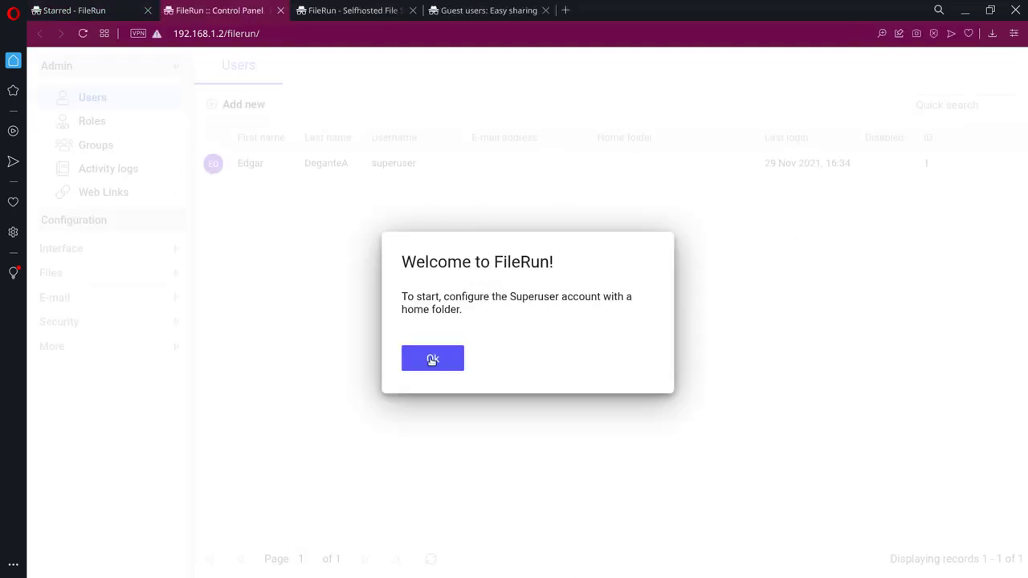
{"action": "left_click", "coordinate": [432, 359]}
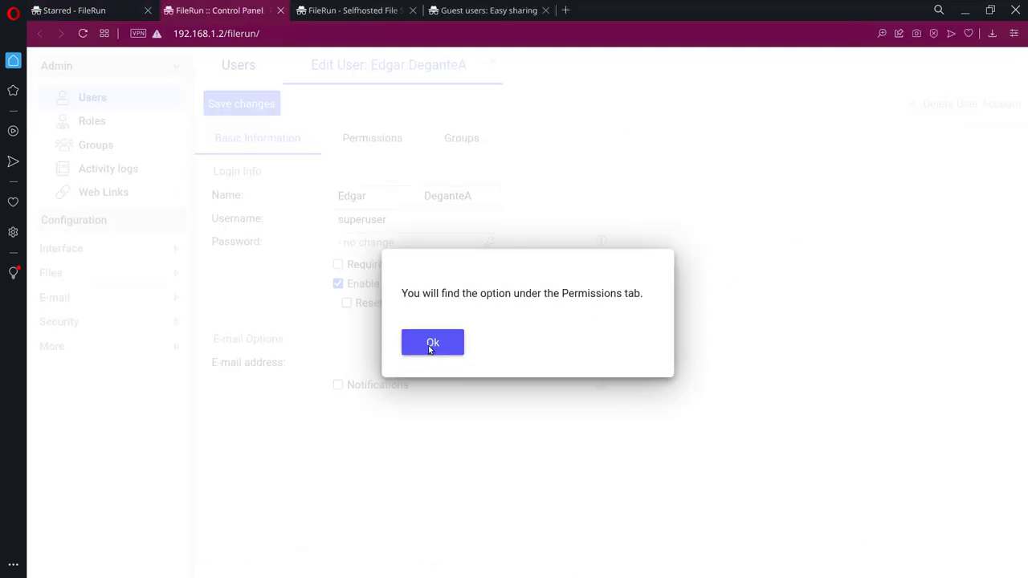
{"action": "left_click", "coordinate": [431, 347]}
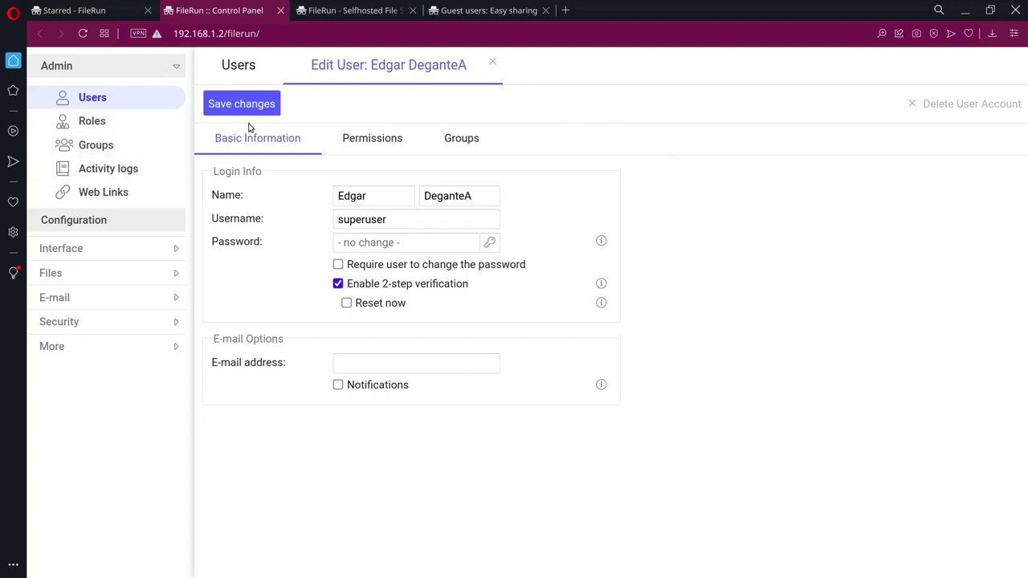
{"action": "left_click", "coordinate": [110, 122]}
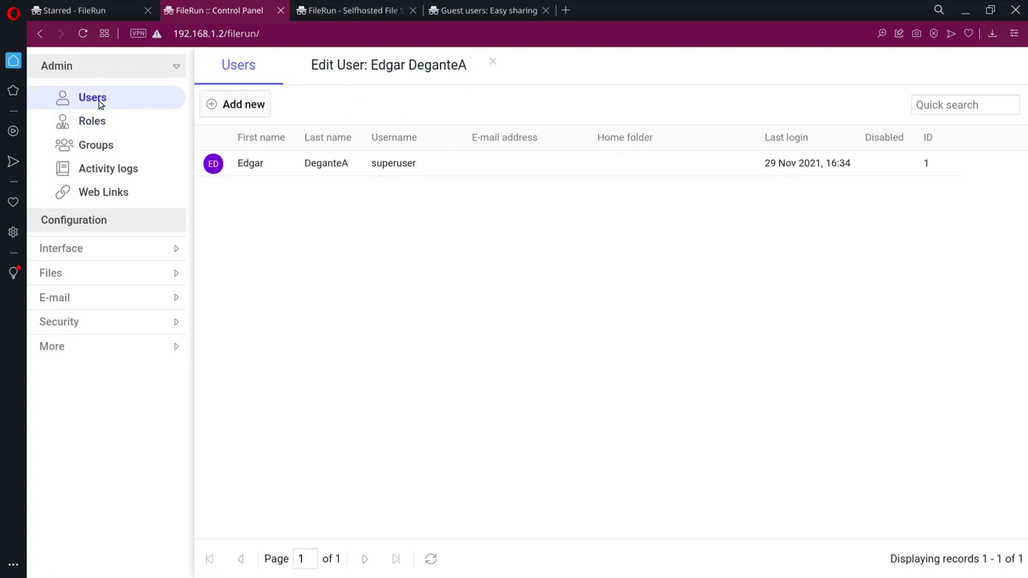
Step: Start a new user and enter the user's first name, fixing a typo
{"action": "left_click", "coordinate": [252, 110]}
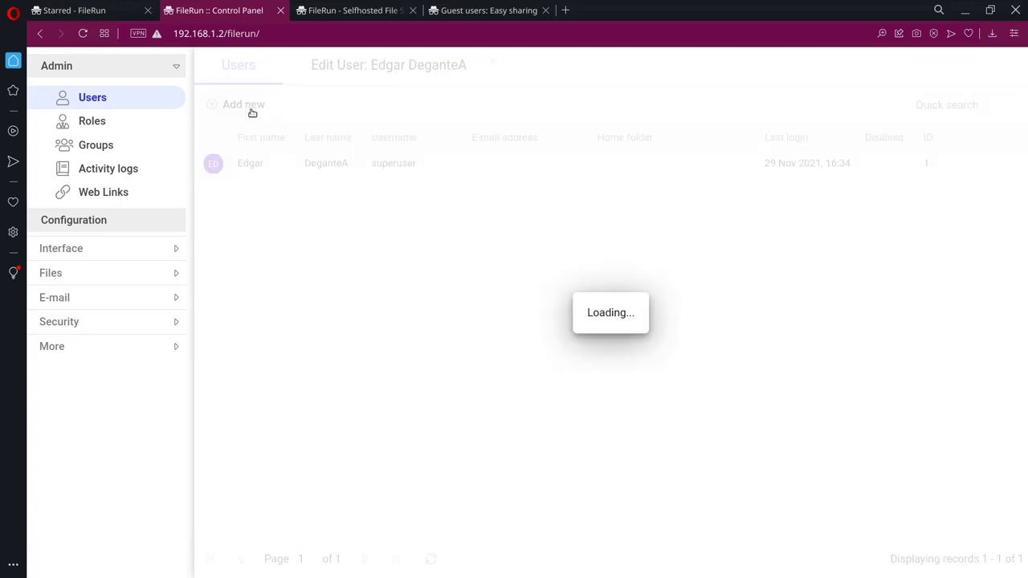
{"action": "left_click", "coordinate": [340, 192]}
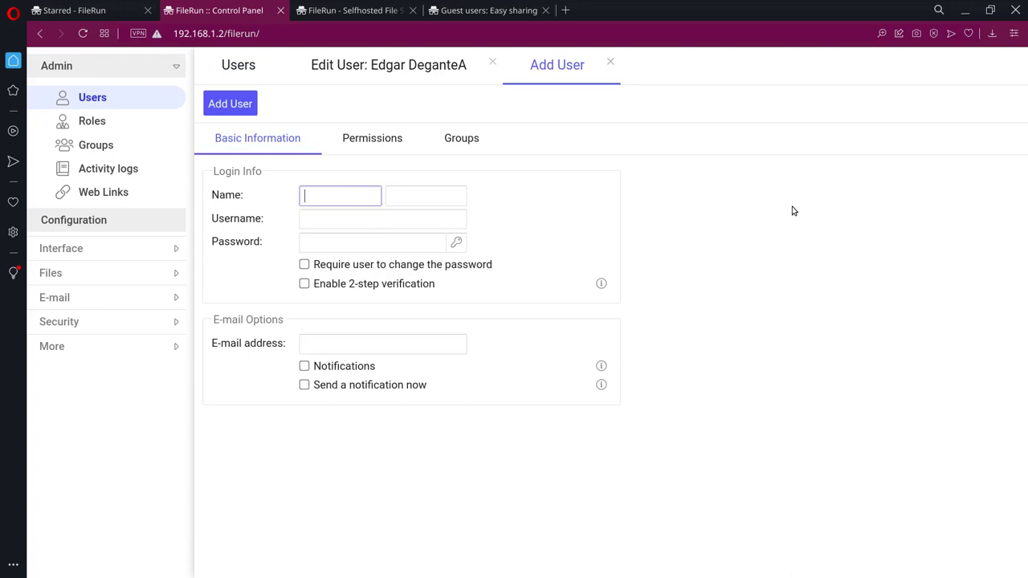
{"action": "type", "text": "MArúa"}
{"action": "type", "text": "ía"}
{"action": "key", "text": "Tab"}
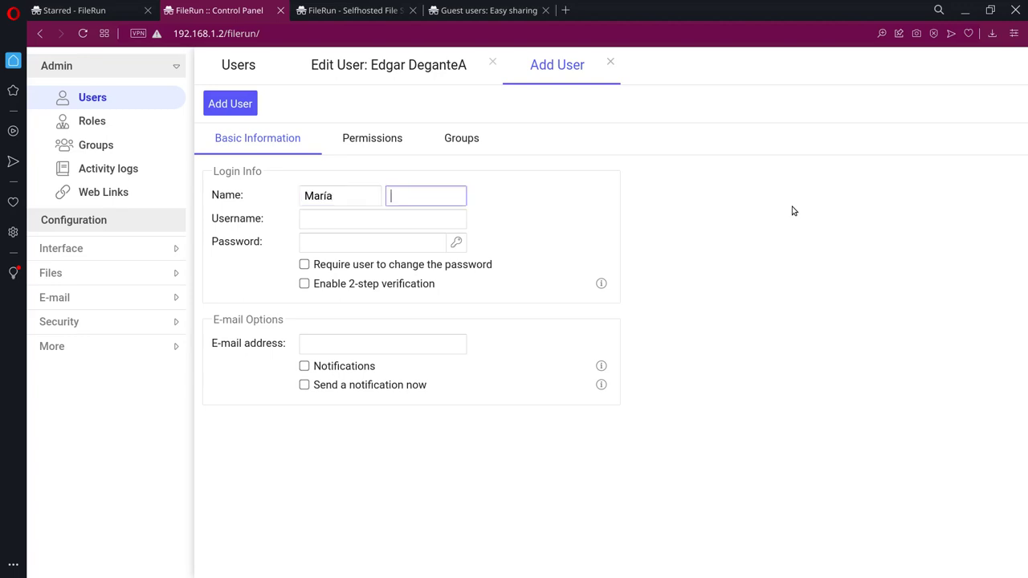
Step: Enter the username and password, require a password change, and fill in the user's e-mail
{"action": "left_click", "coordinate": [313, 215]}
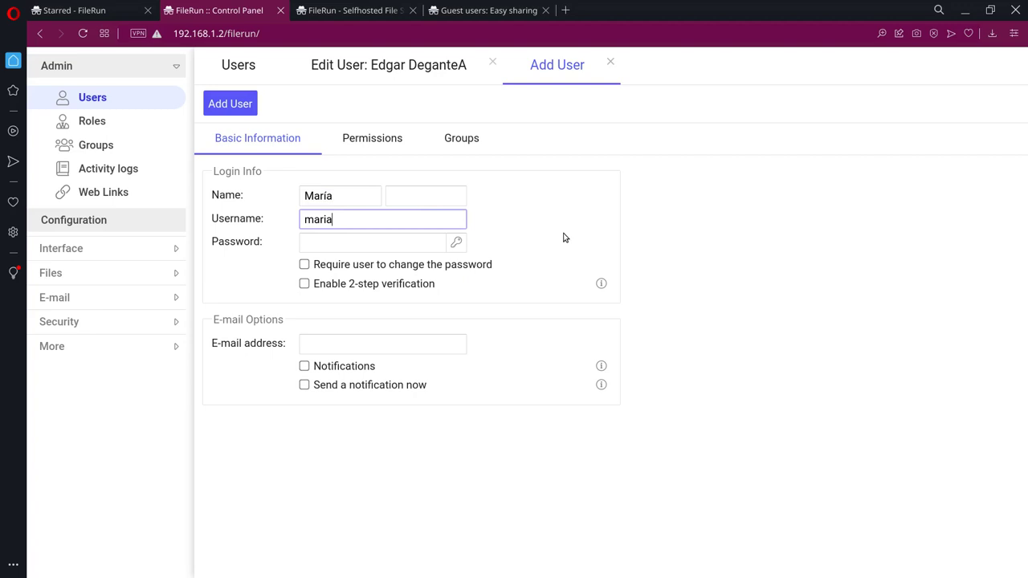
{"action": "left_click", "coordinate": [402, 241]}
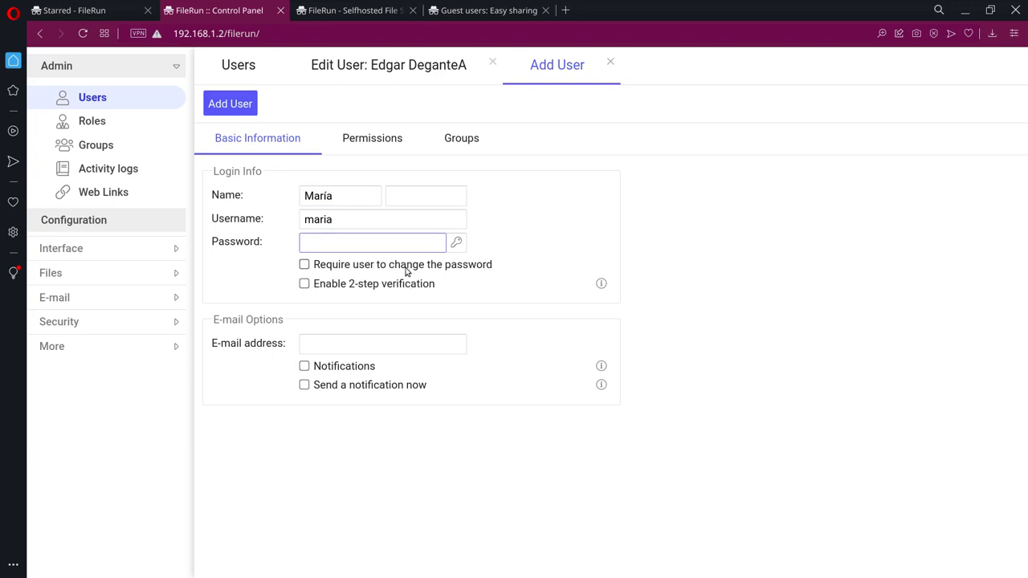
{"action": "left_click", "coordinate": [396, 259]}
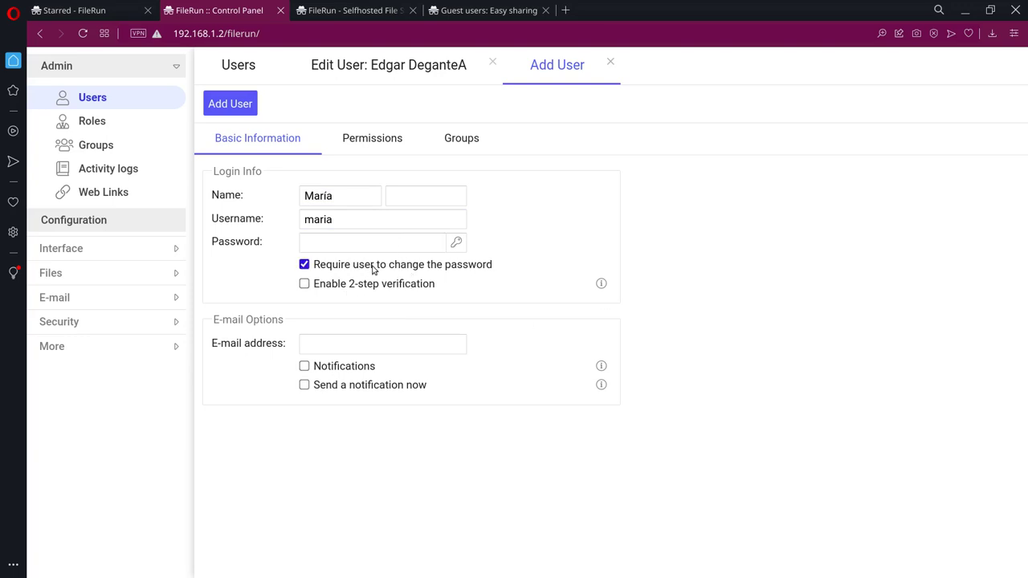
{"action": "left_click", "coordinate": [396, 244]}
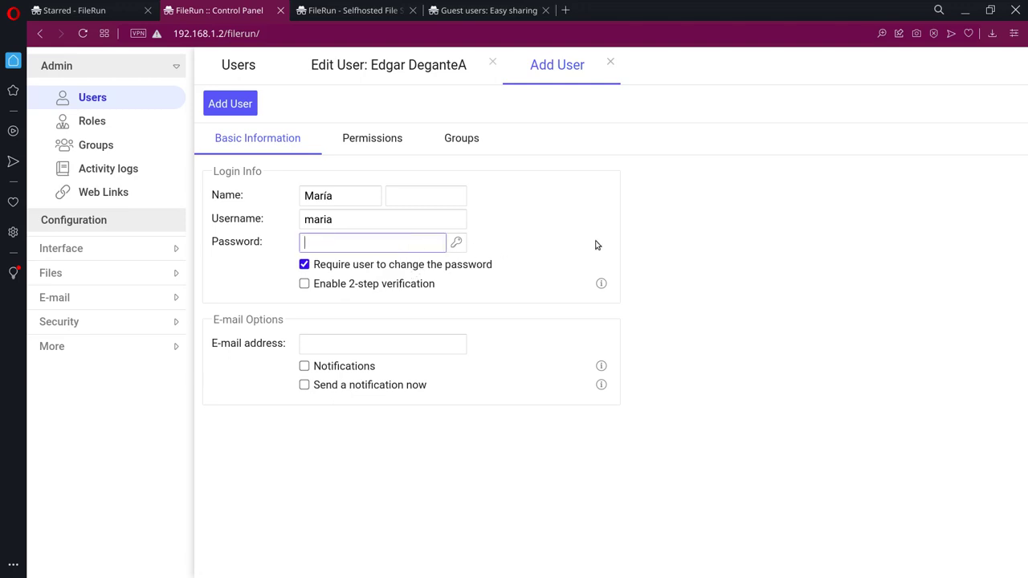
{"action": "type", "text": "contrasel"}
{"action": "left_click", "coordinate": [378, 341]}
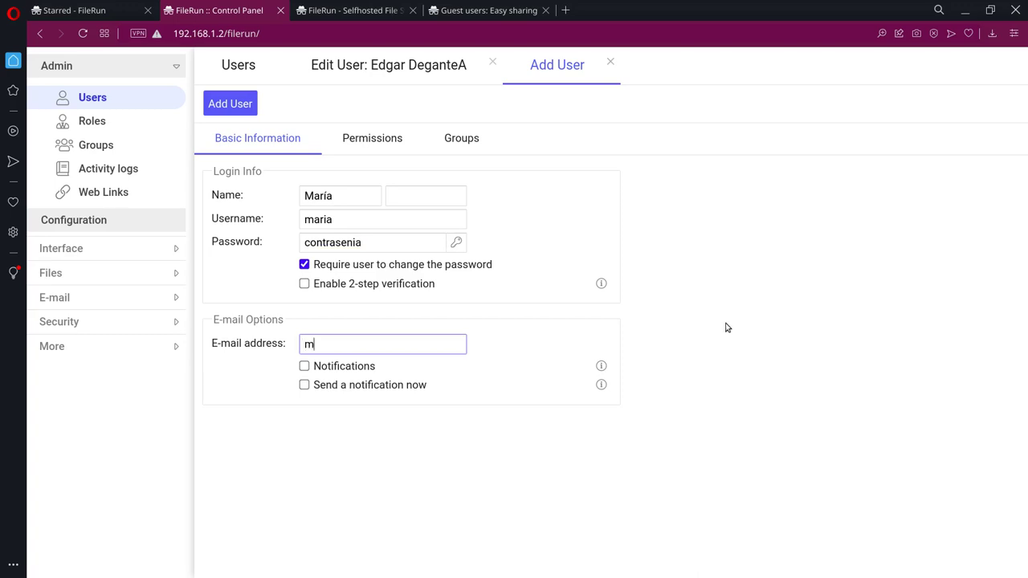
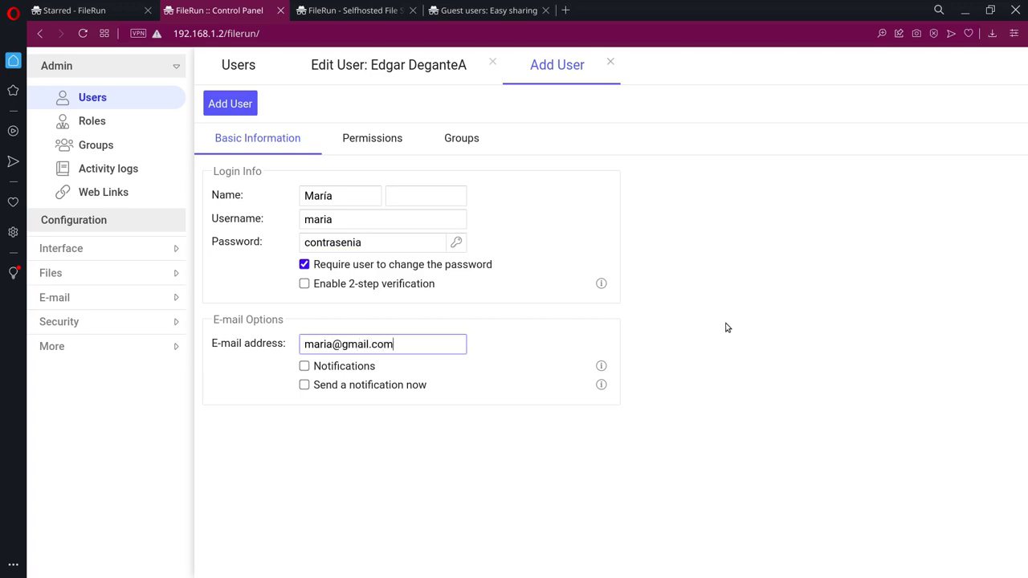
Step: Turn on e-mail notifications and sending a notification to the user right away
{"action": "left_click", "coordinate": [340, 368]}
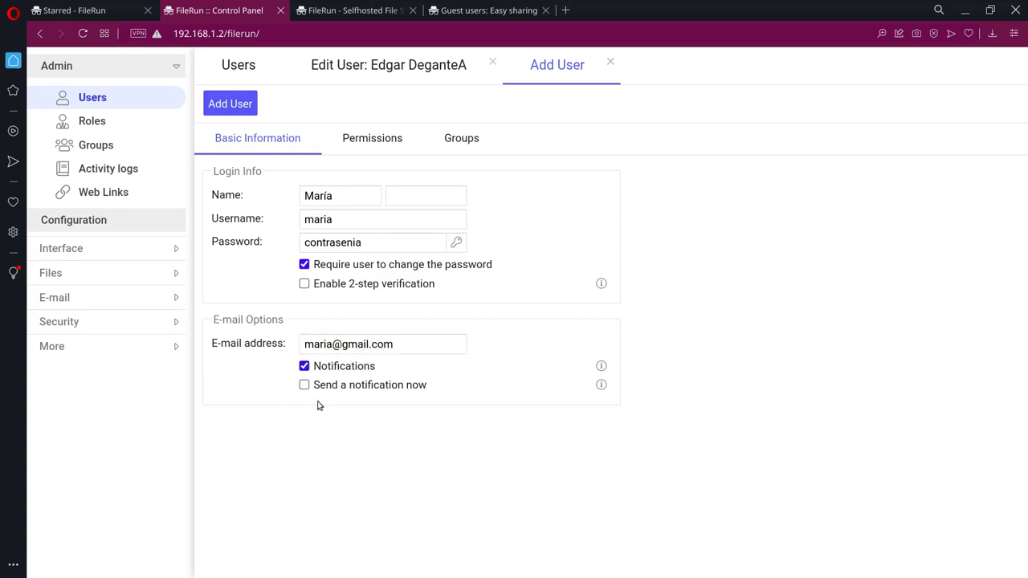
{"action": "left_click_drag", "start_coordinate": [363, 385], "coordinate": [375, 397]}
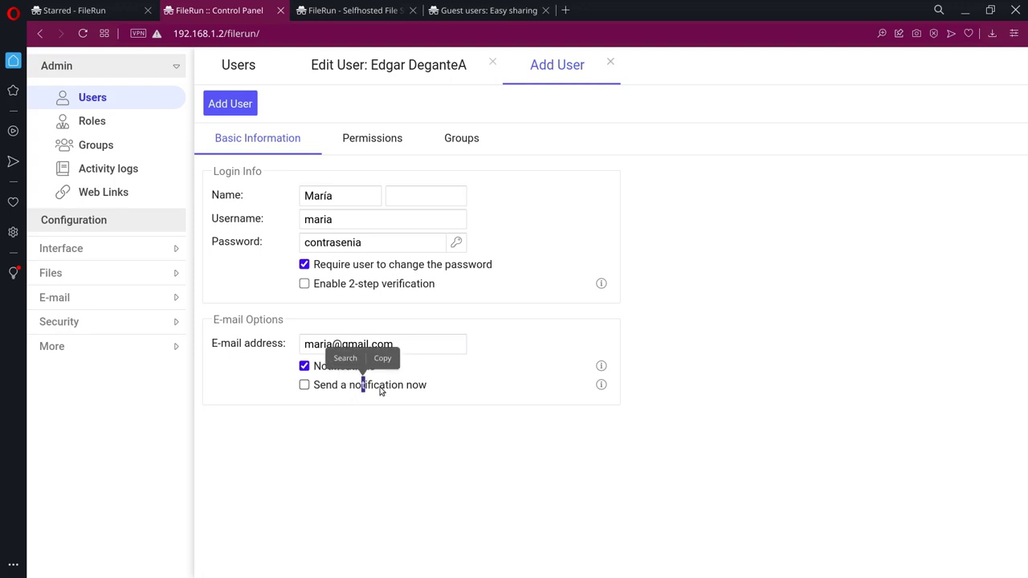
{"action": "left_click", "coordinate": [350, 391]}
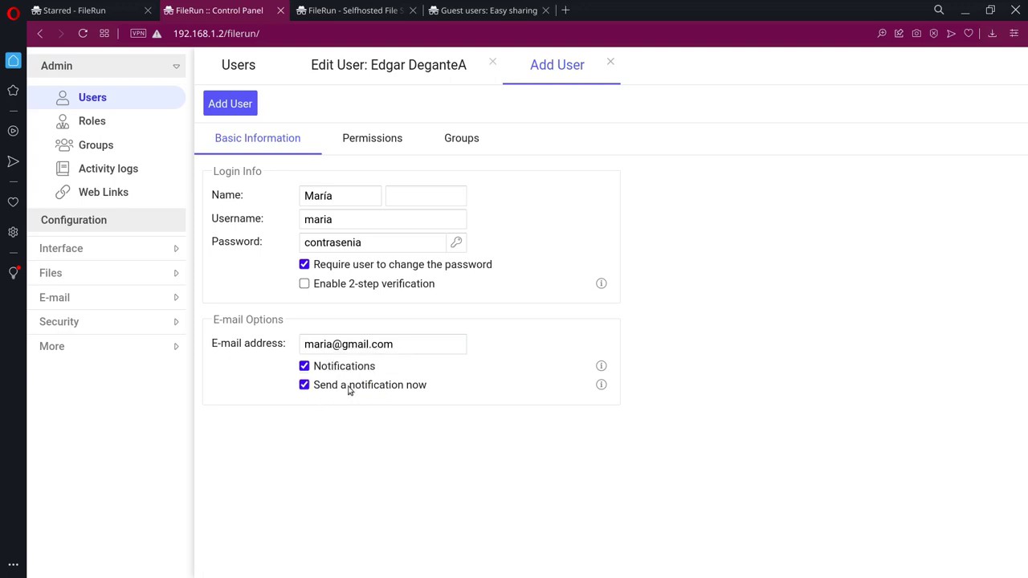
{"action": "left_click", "coordinate": [383, 142]}
Step: Leave the new user's Role set to None and create the account
{"action": "left_click", "coordinate": [480, 189]}
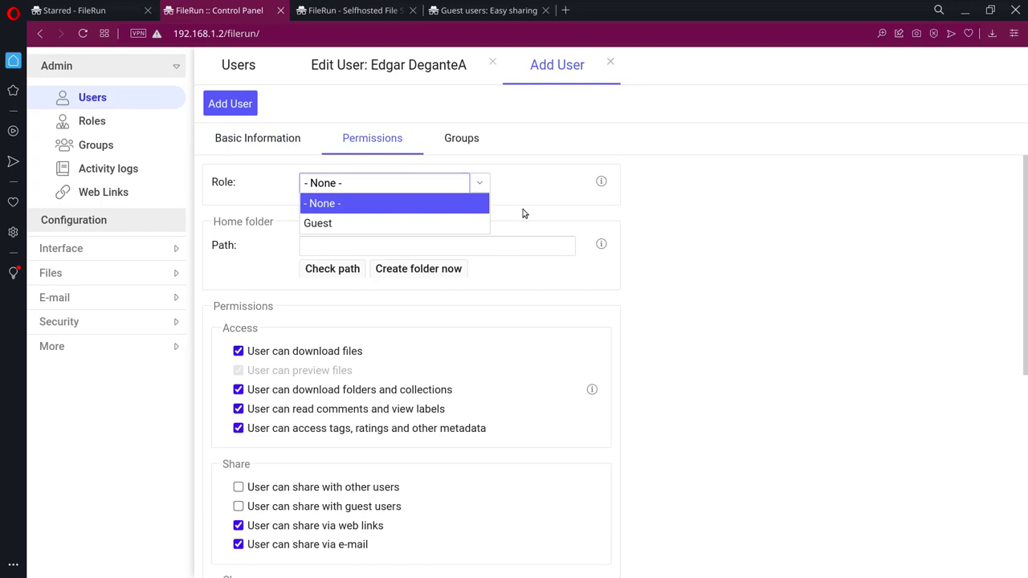
{"action": "left_click", "coordinate": [775, 241]}
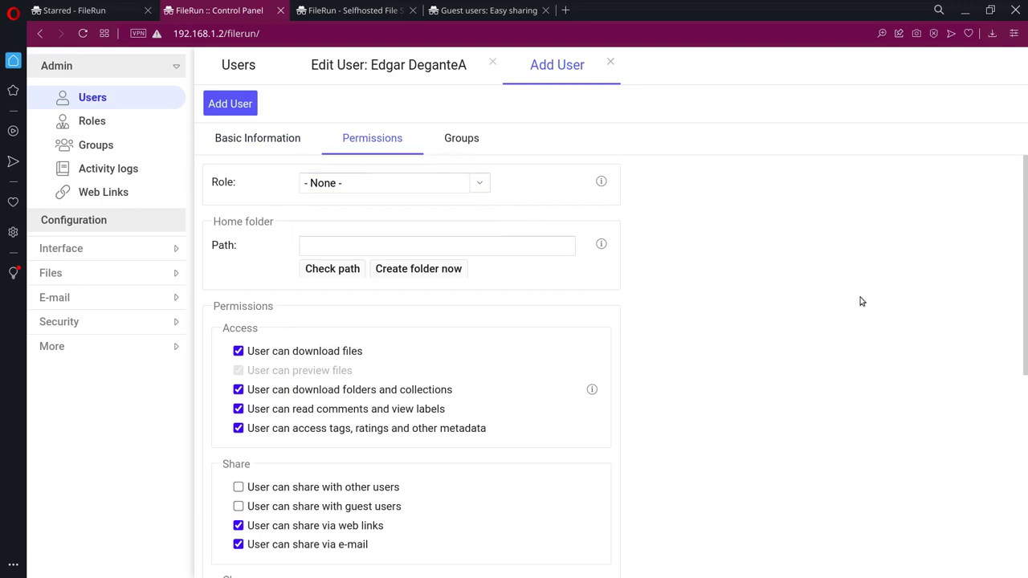
{"action": "scroll", "coordinate": [454, 401], "scroll_direction": "down", "scroll_amount": 2}
{"action": "scroll", "coordinate": [444, 234], "scroll_direction": "up", "scroll_amount": 2}
{"action": "scroll", "coordinate": [671, 380], "scroll_direction": "down", "scroll_amount": 2}
{"action": "scroll", "coordinate": [690, 376], "scroll_direction": "up", "scroll_amount": 2}
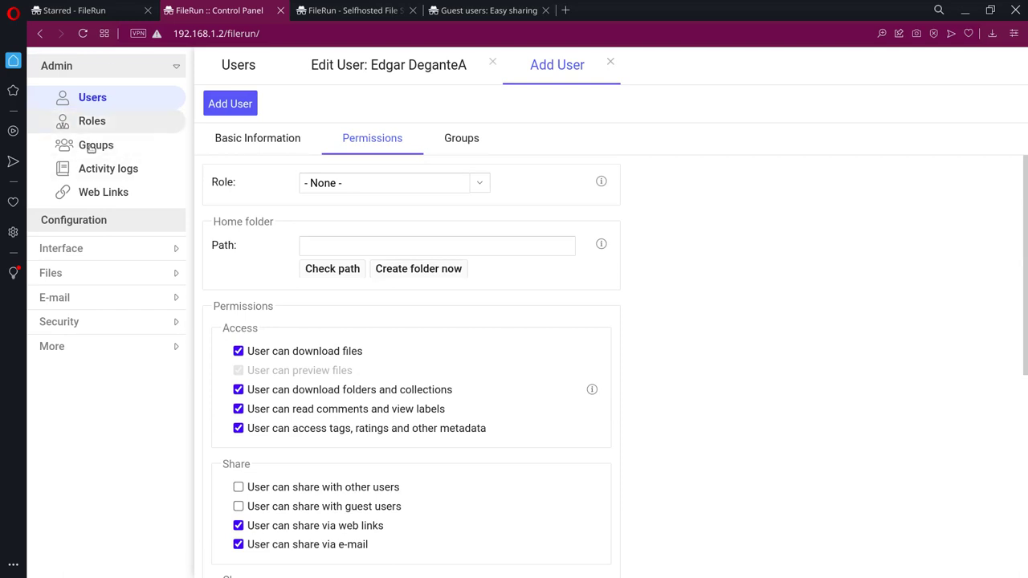
{"action": "scroll", "coordinate": [401, 254], "scroll_direction": "down", "scroll_amount": 5}
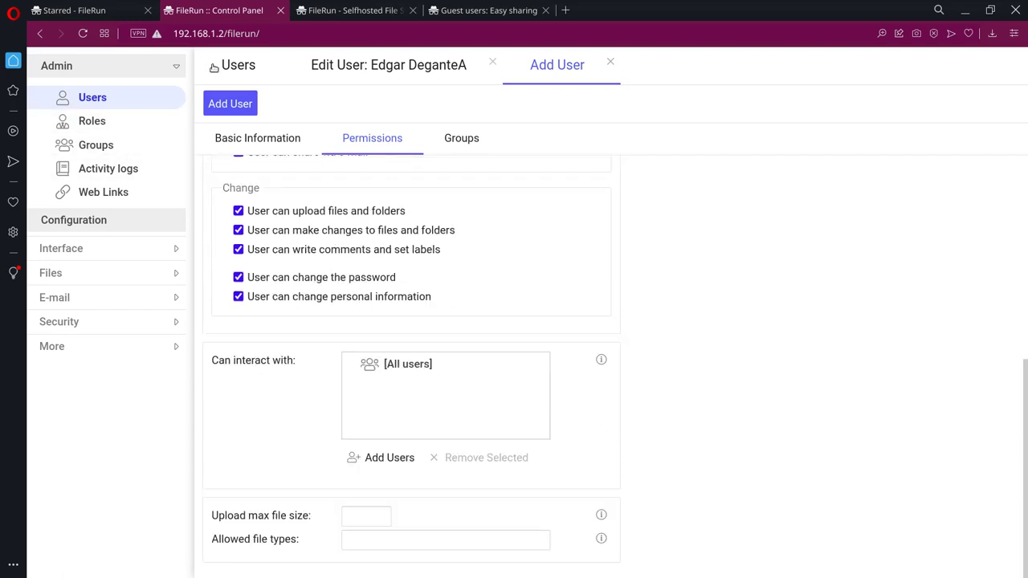
{"action": "left_click", "coordinate": [248, 113]}
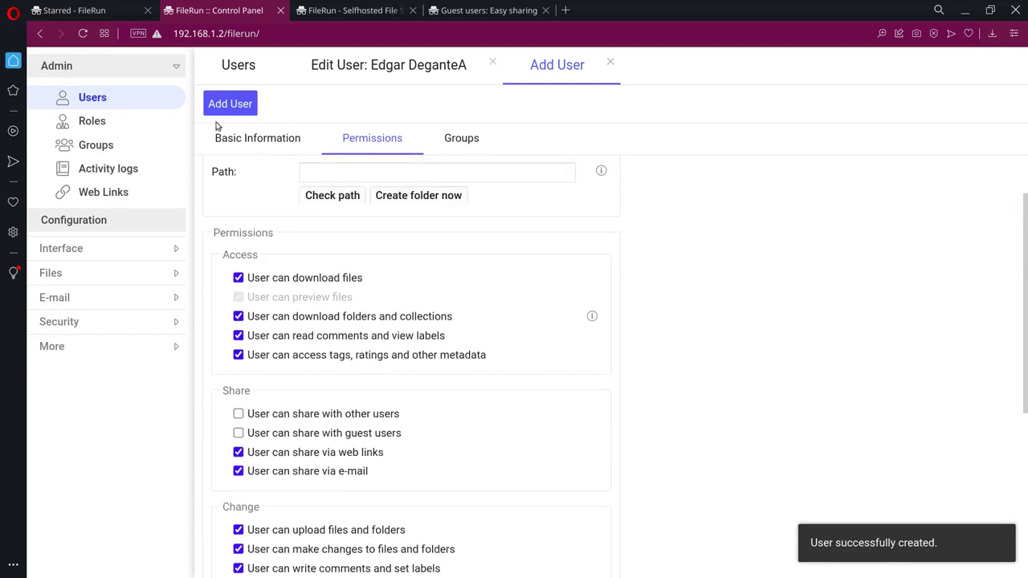
{"action": "left_click", "coordinate": [129, 123]}
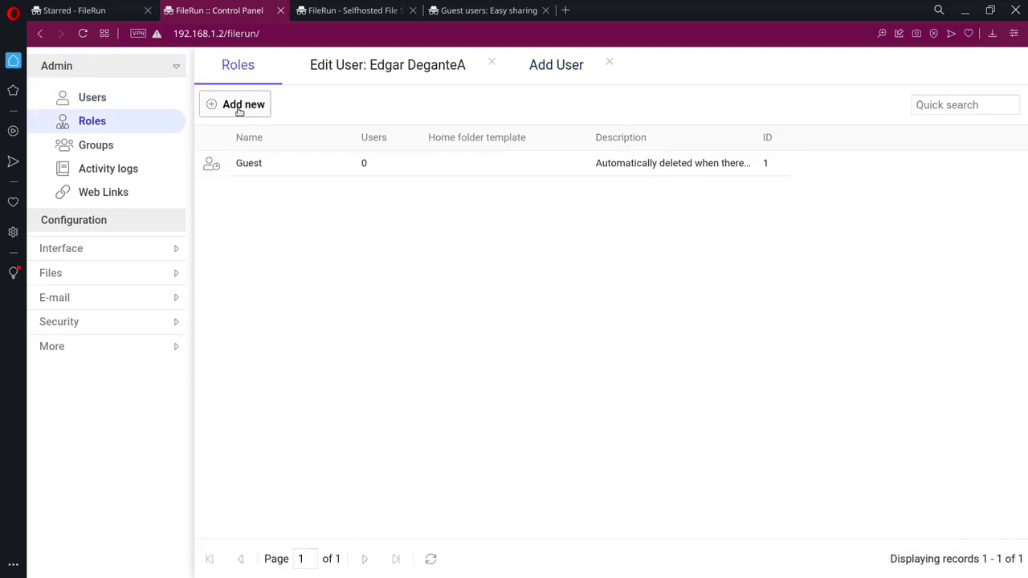
Step: Name the new role uploaders, described as 'Usuarios registrados que suben contenido multimedia'
{"action": "left_click", "coordinate": [350, 187]}
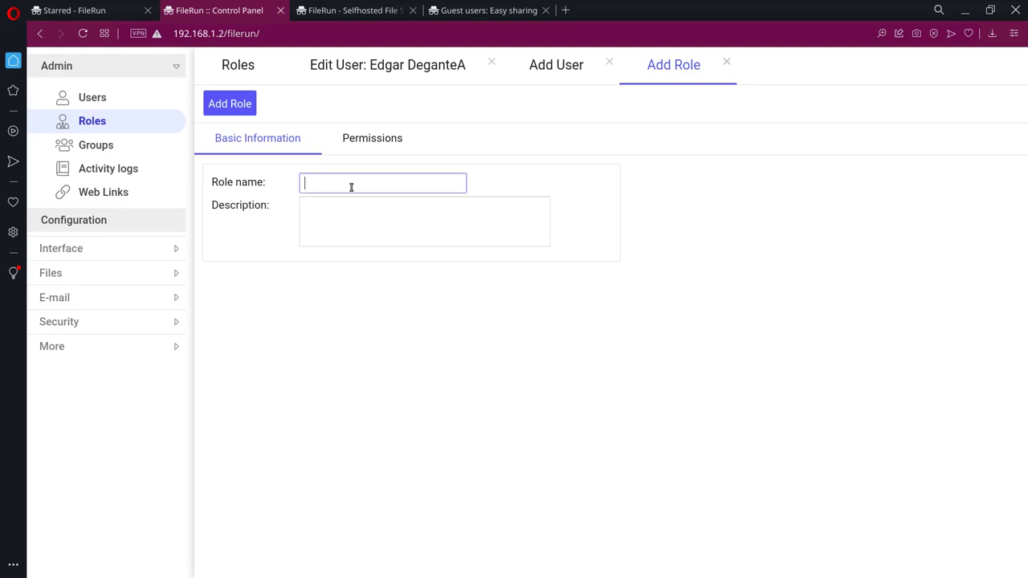
{"action": "type", "text": "usuarios"}
{"action": "type", "text": "uloaders"}
{"action": "key", "text": "Home"}
{"action": "key", "text": "Right"}
{"action": "type", "text": "p"}
{"action": "left_click", "coordinate": [435, 208]}
{"action": "type", "text": "Usuar"}
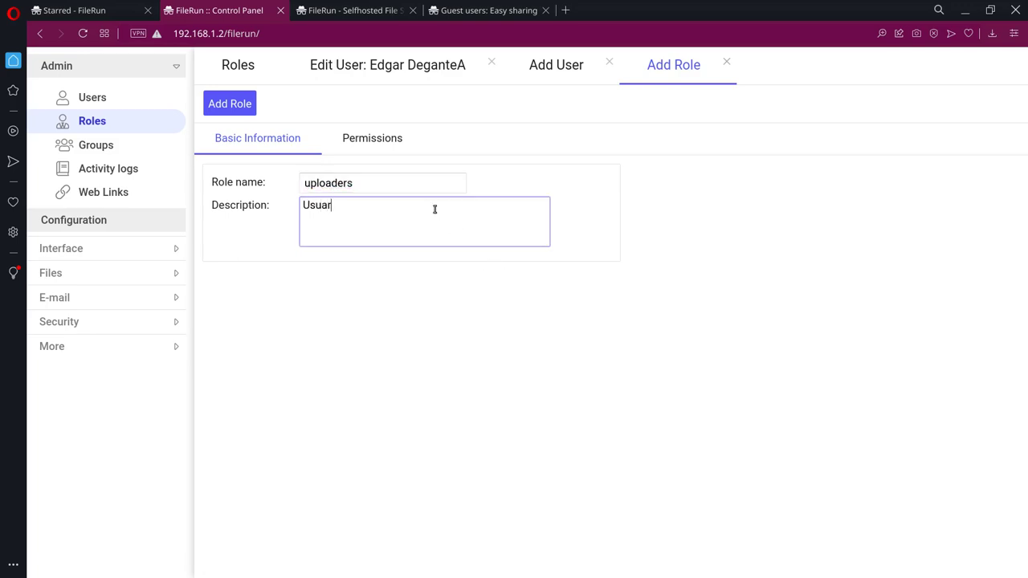
{"action": "type", "text": "ios registrados que suben"}
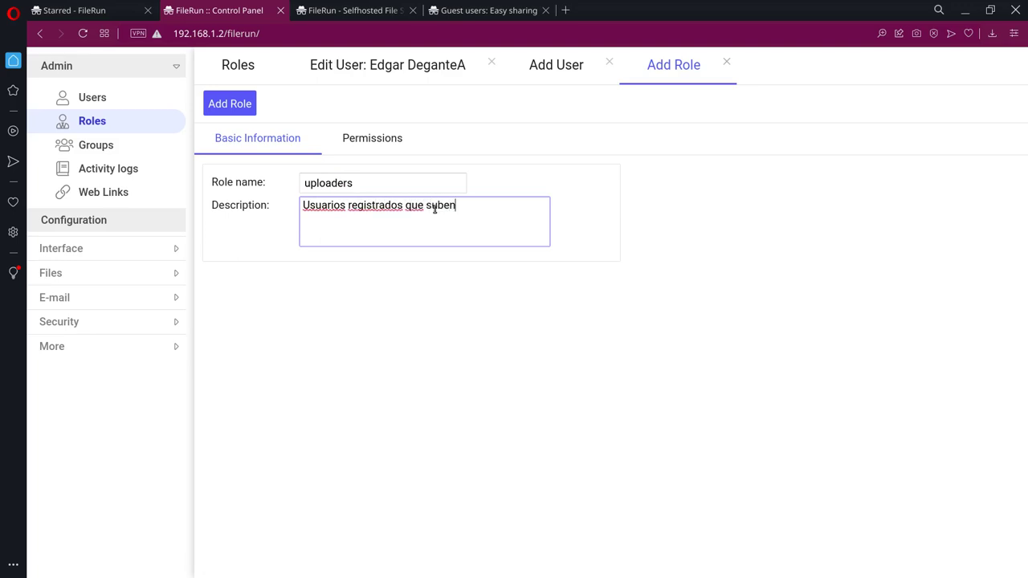
{"action": "type", "text": " contenido multimedia"}
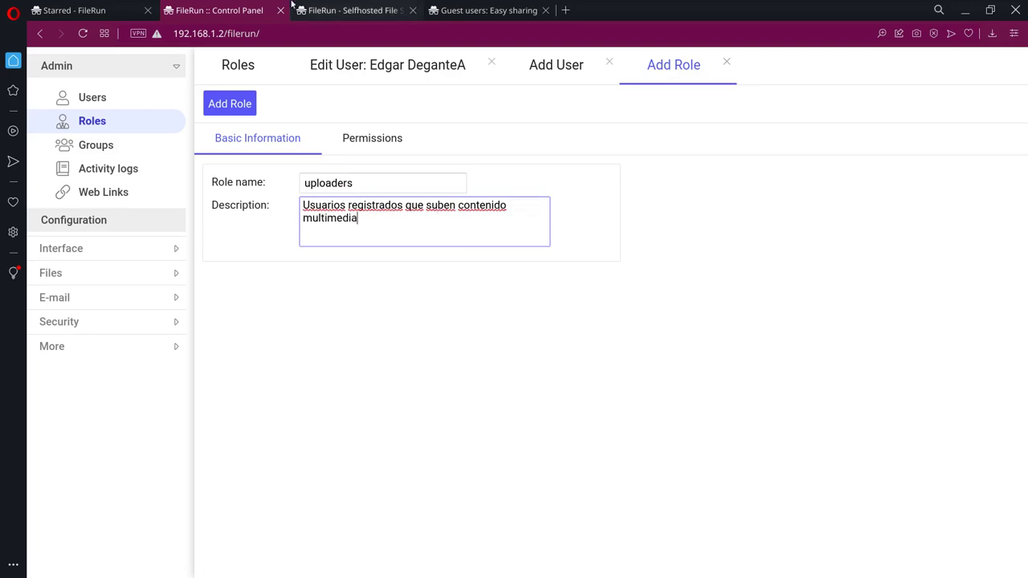
Step: Set the role's path template to /uploaders and allow sharing with other users and guests
{"action": "left_click", "coordinate": [375, 151]}
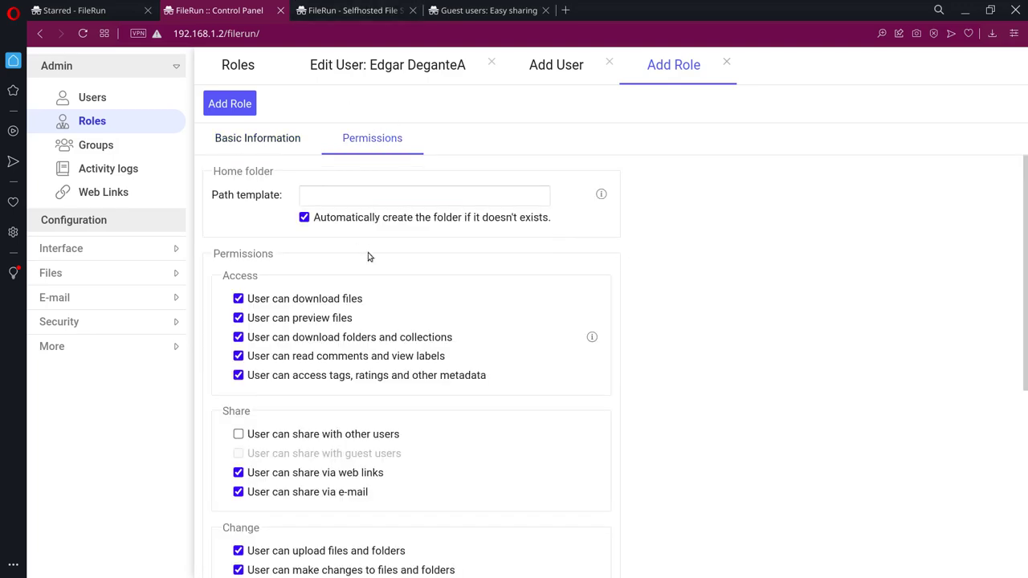
{"action": "left_click", "coordinate": [462, 199]}
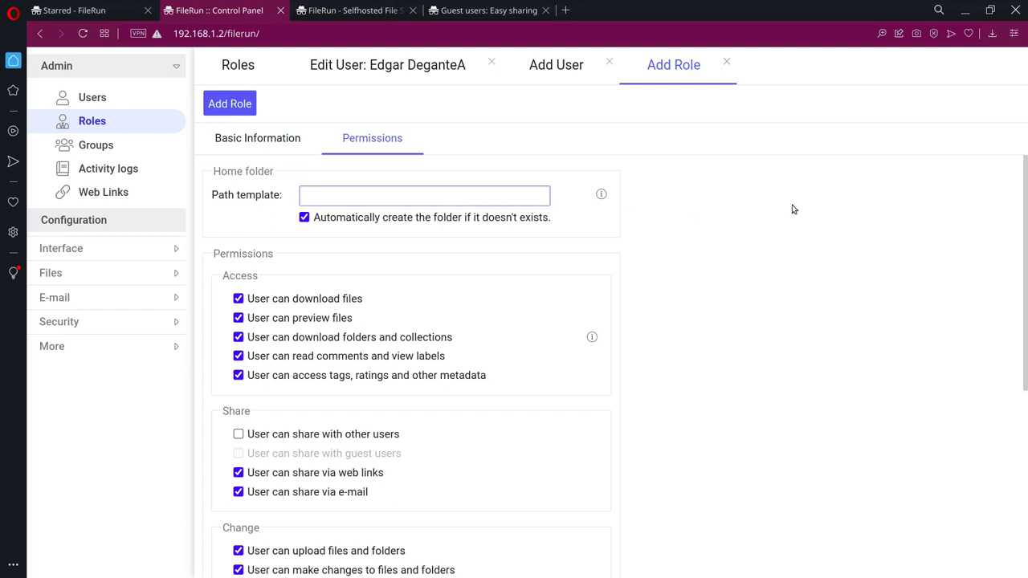
{"action": "type", "text": "/uploader"}
{"action": "key", "text": "BackSpace"}
{"action": "left_click", "coordinate": [448, 253]}
{"action": "scroll", "coordinate": [325, 278], "scroll_direction": "down", "scroll_amount": 2}
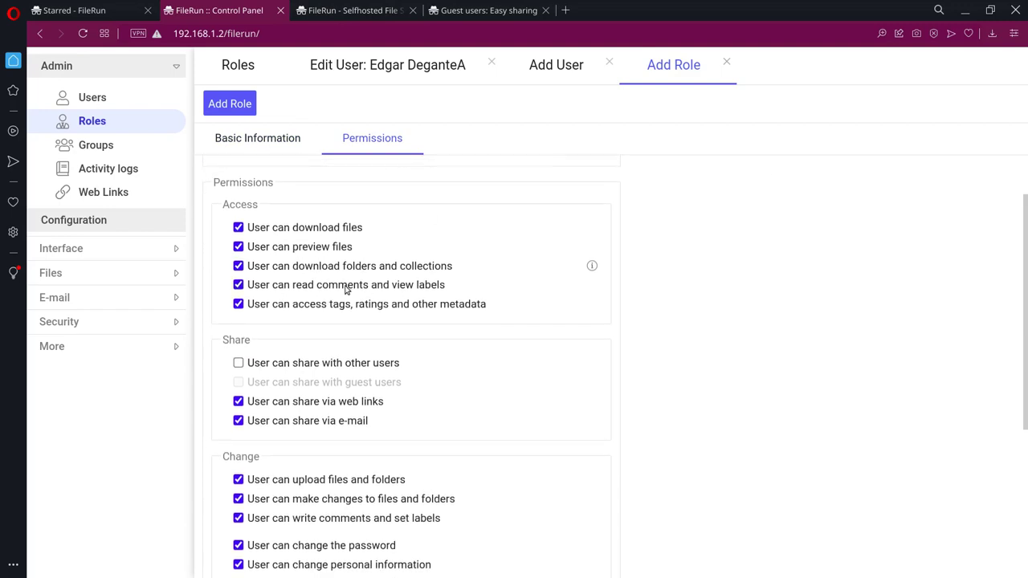
{"action": "scroll", "coordinate": [346, 289], "scroll_direction": "up", "scroll_amount": 1}
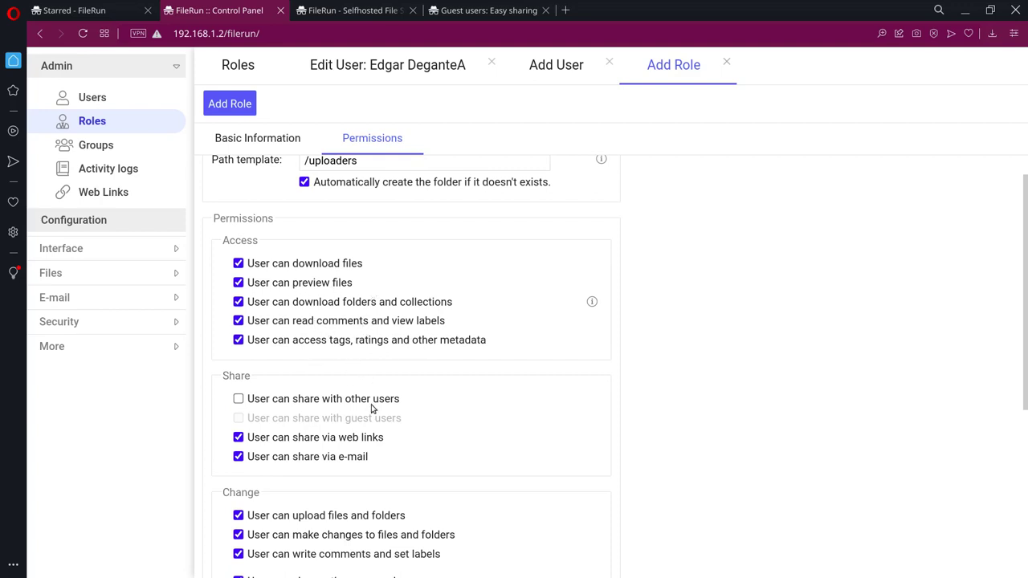
{"action": "scroll", "coordinate": [363, 411], "scroll_direction": "down", "scroll_amount": 1}
{"action": "left_click", "coordinate": [238, 328]}
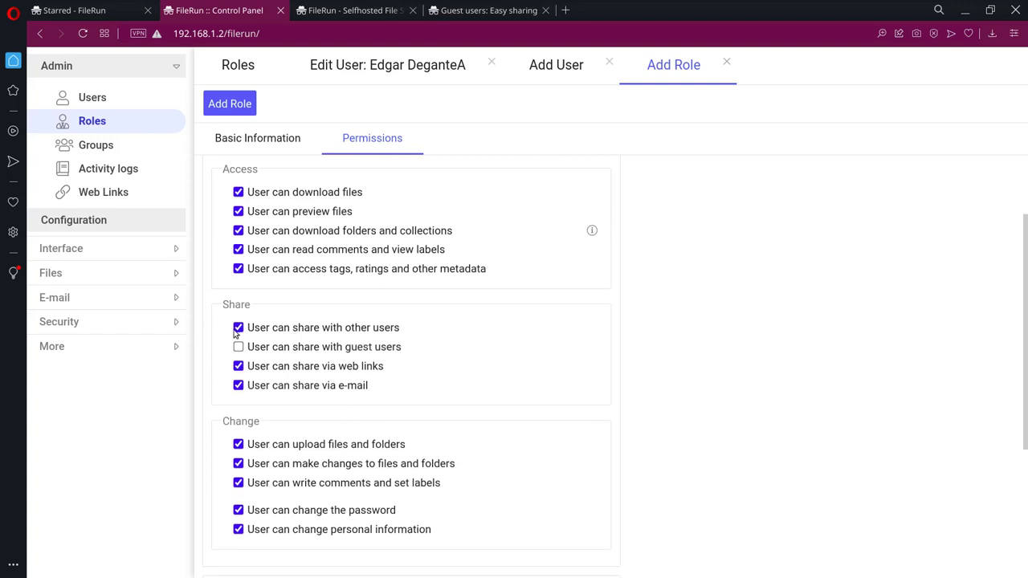
{"action": "left_click", "coordinate": [327, 352]}
{"action": "scroll", "coordinate": [533, 367], "scroll_direction": "down", "scroll_amount": 3}
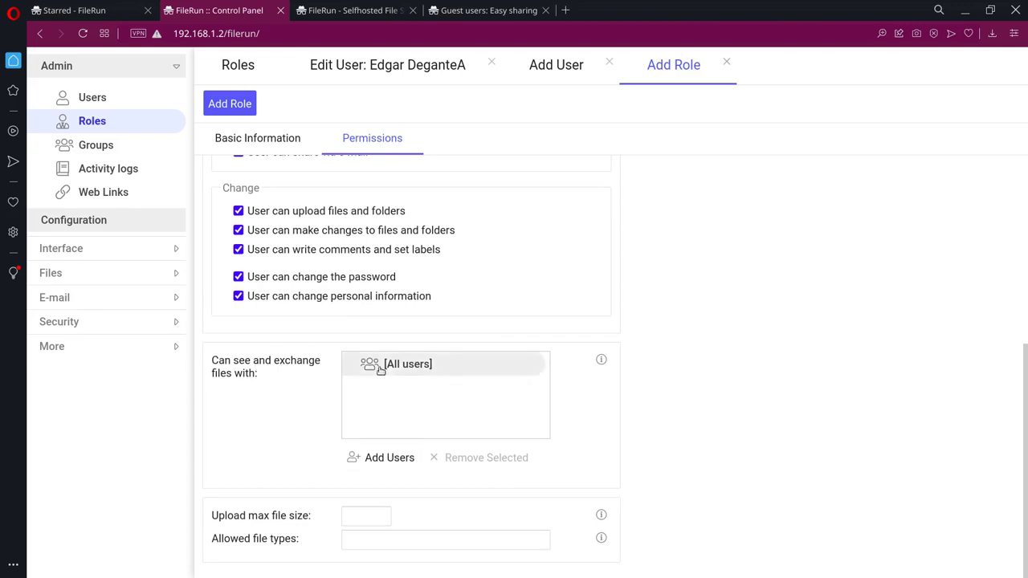
Step: Set the role's maximum upload file size to 50
{"action": "left_click", "coordinate": [367, 518]}
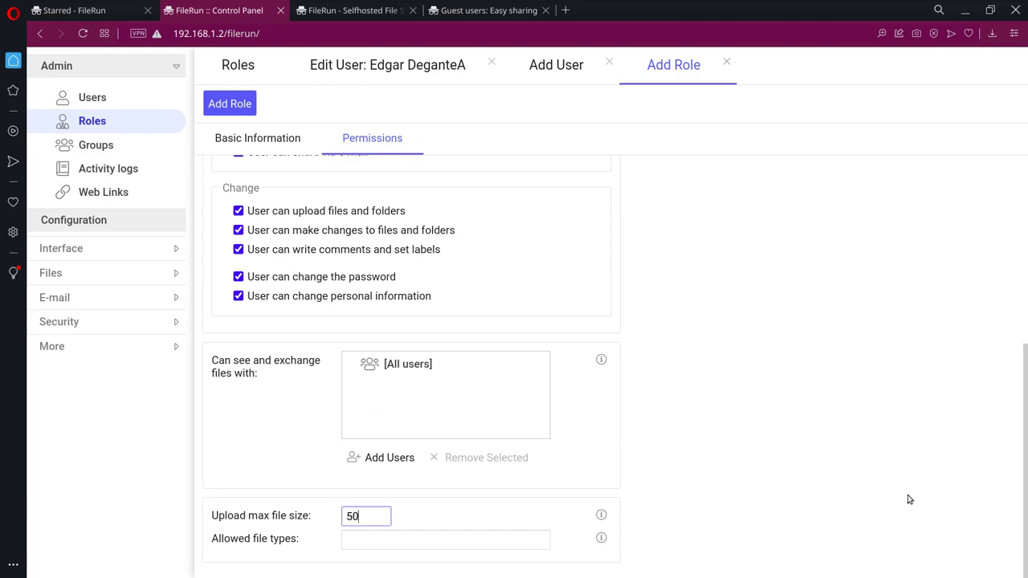
{"action": "left_click", "coordinate": [676, 510]}
{"action": "left_click", "coordinate": [477, 546]}
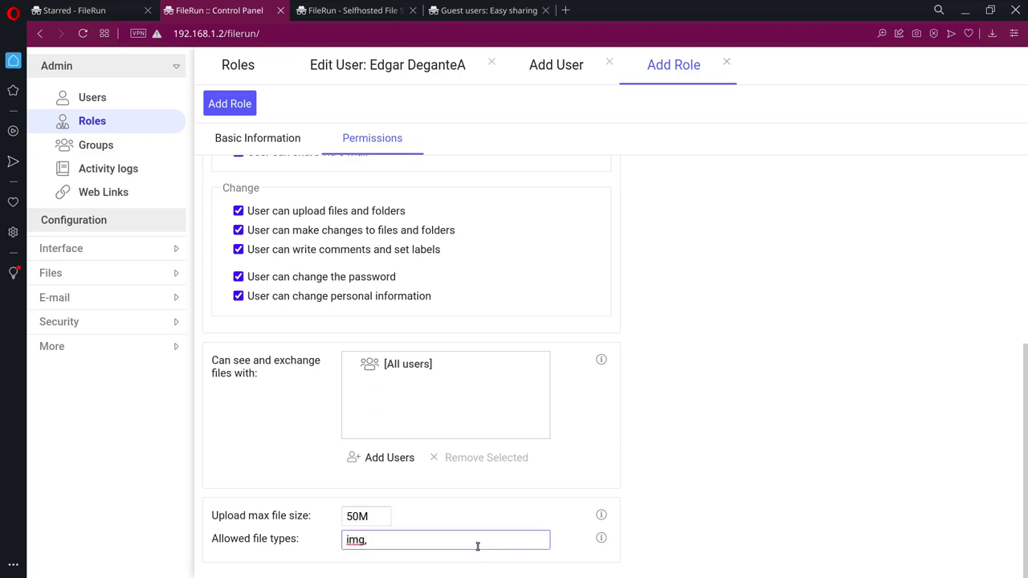
{"action": "type", "text": ".img,"}
{"action": "key", "text": "BackSpace"}
{"action": "key", "text": "BackSpace"}
{"action": "left_click", "coordinate": [600, 538]}
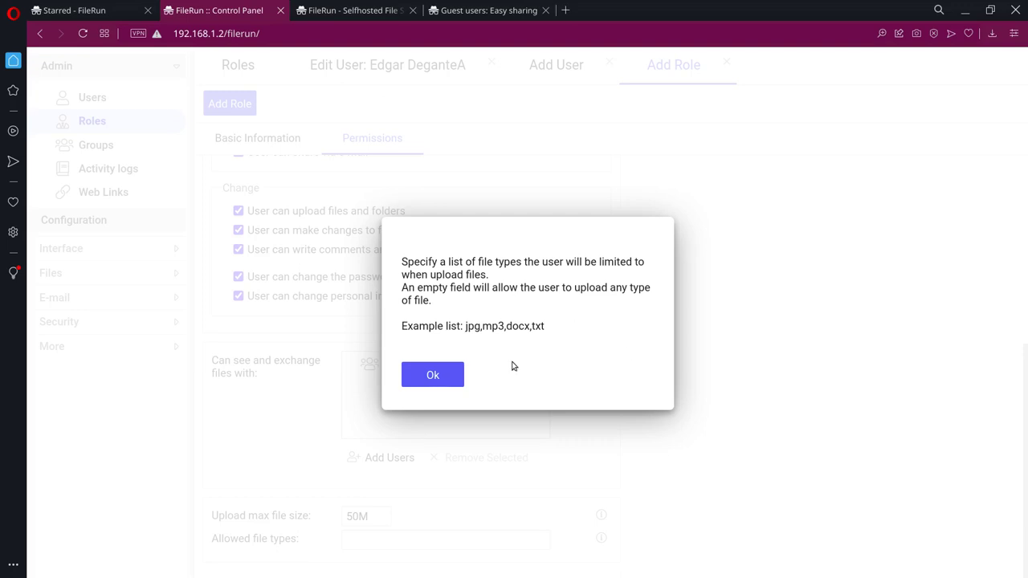
{"action": "left_click", "coordinate": [431, 385]}
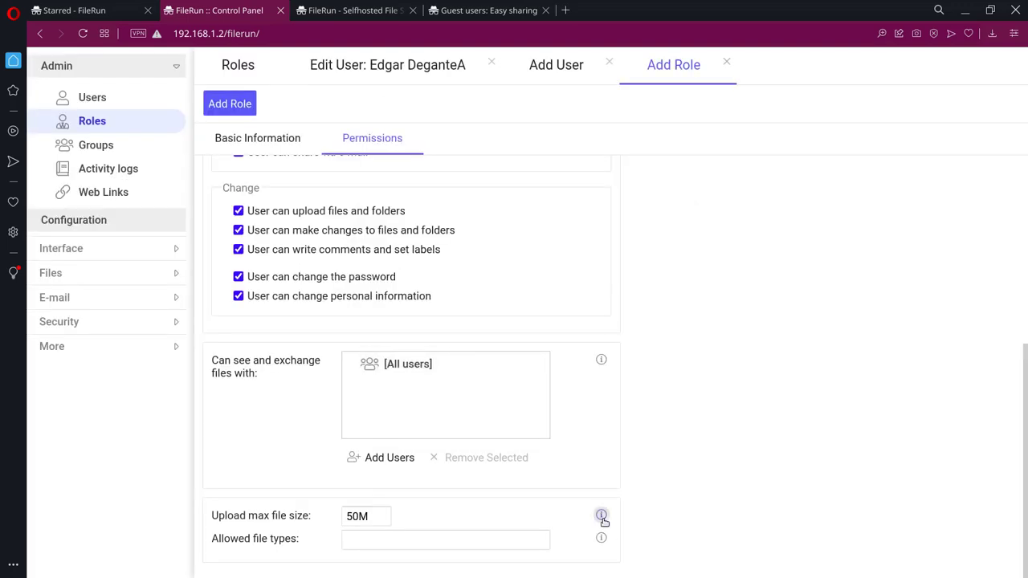
{"action": "left_click", "coordinate": [601, 515]}
{"action": "left_click", "coordinate": [439, 350]}
{"action": "left_click", "coordinate": [386, 516]}
{"action": "key", "text": "BackSpace"}
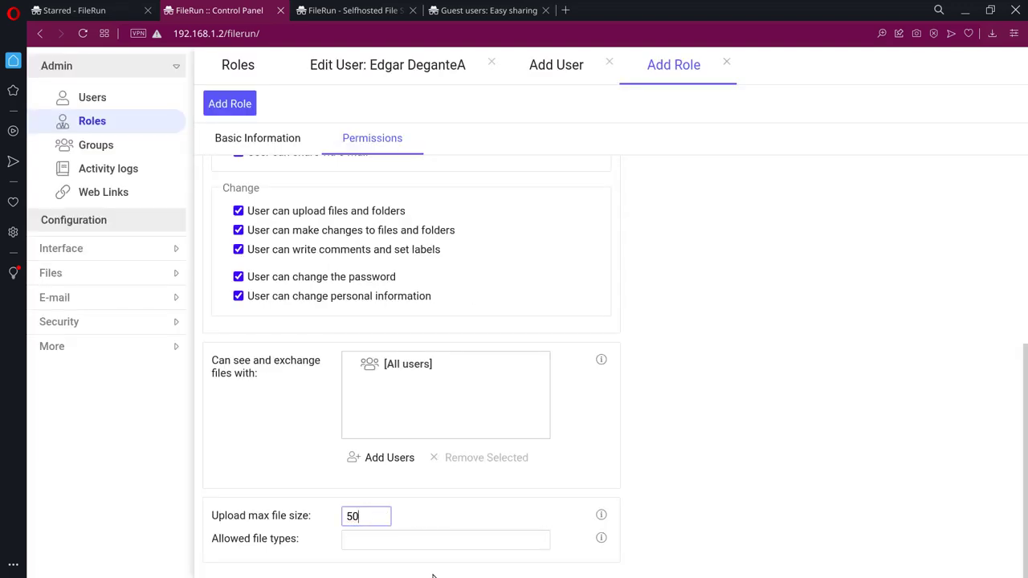
Step: Allow jpm, img, png, mp4, webm, mp3, aac, mp4a and gif files and create the role
{"action": "left_click", "coordinate": [427, 544]}
{"action": "type", "text": "jpm, img,"}
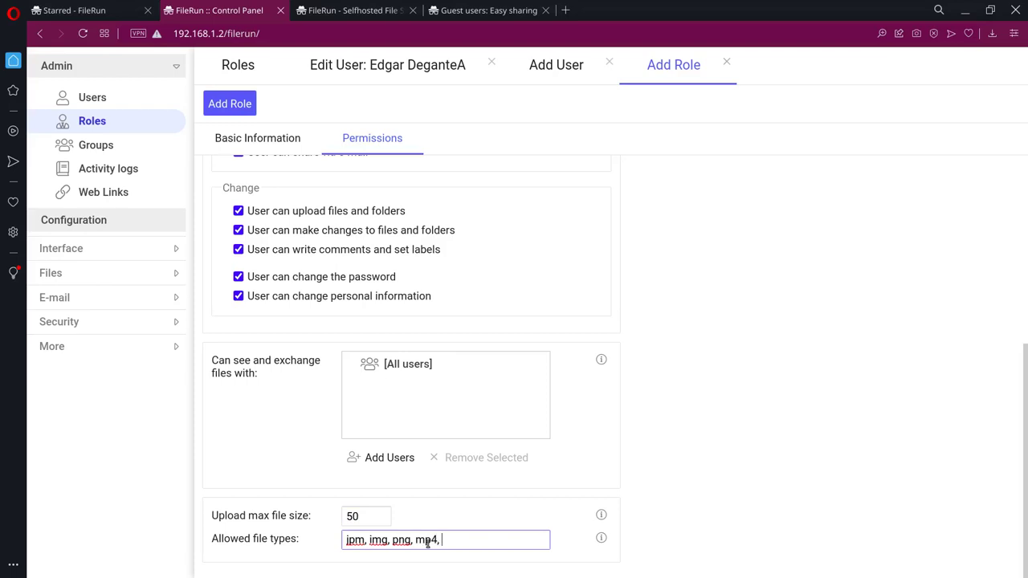
{"action": "type", "text": "png, mp4, webm,"}
{"action": "type", "text": "mp3, aac"}
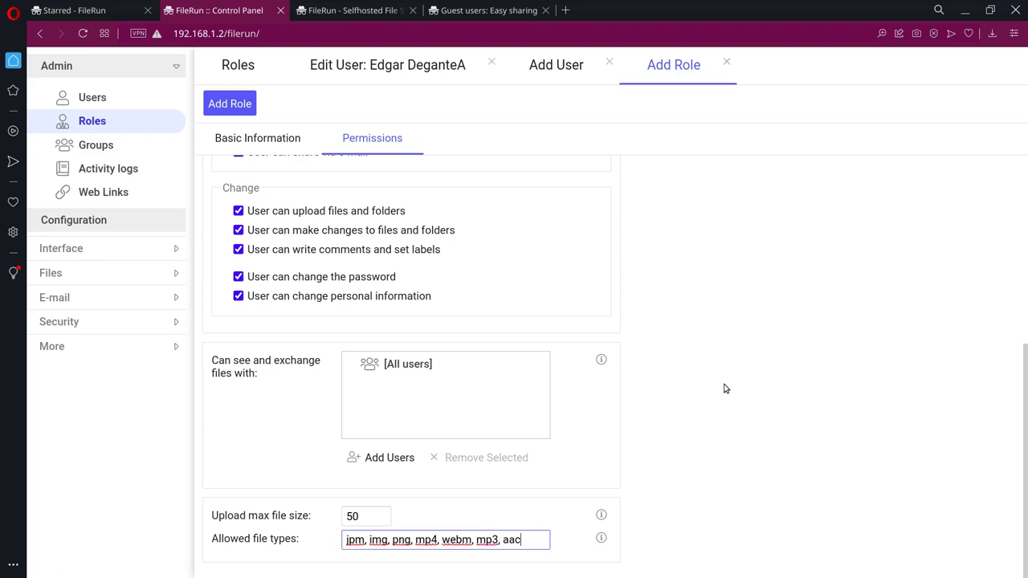
{"action": "type", "text": ", mp4a, gif"}
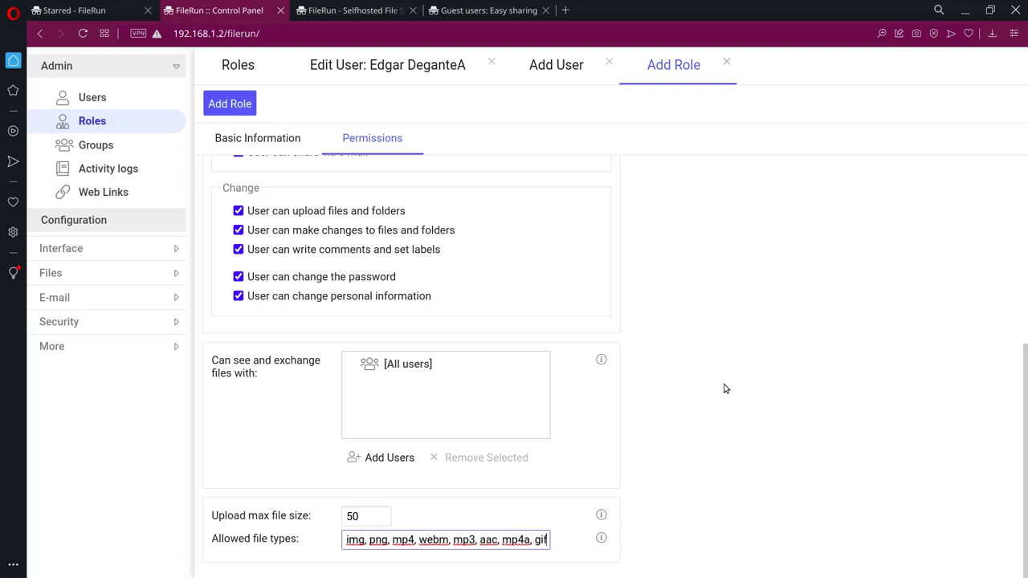
{"action": "scroll", "coordinate": [606, 432], "scroll_direction": "up", "scroll_amount": 4}
{"action": "scroll", "coordinate": [477, 294], "scroll_direction": "up", "scroll_amount": 1}
{"action": "left_click", "coordinate": [235, 105]}
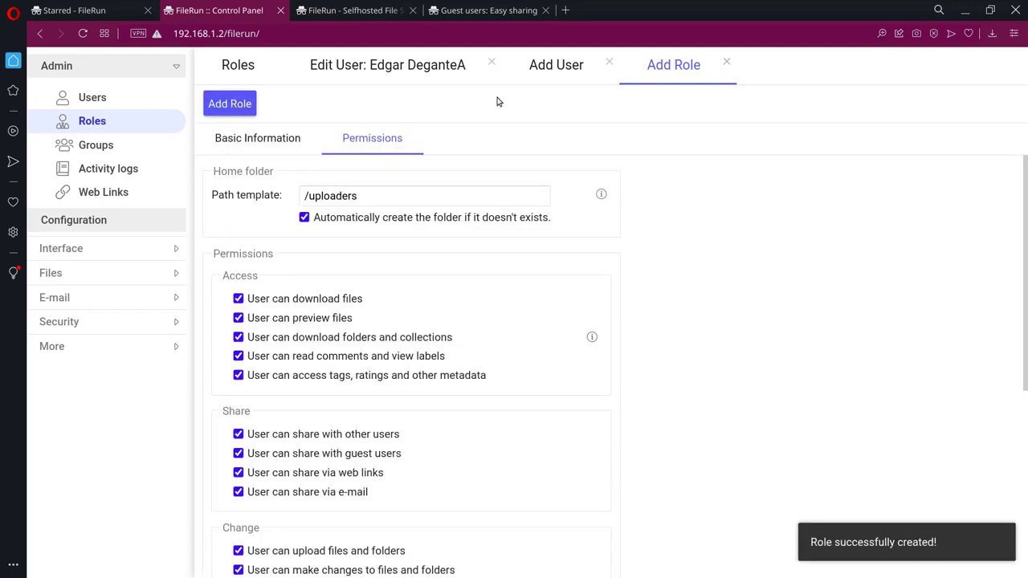
Step: Give the non-admin user the uploaders role in Permissions and save the change
{"action": "left_click", "coordinate": [547, 73]}
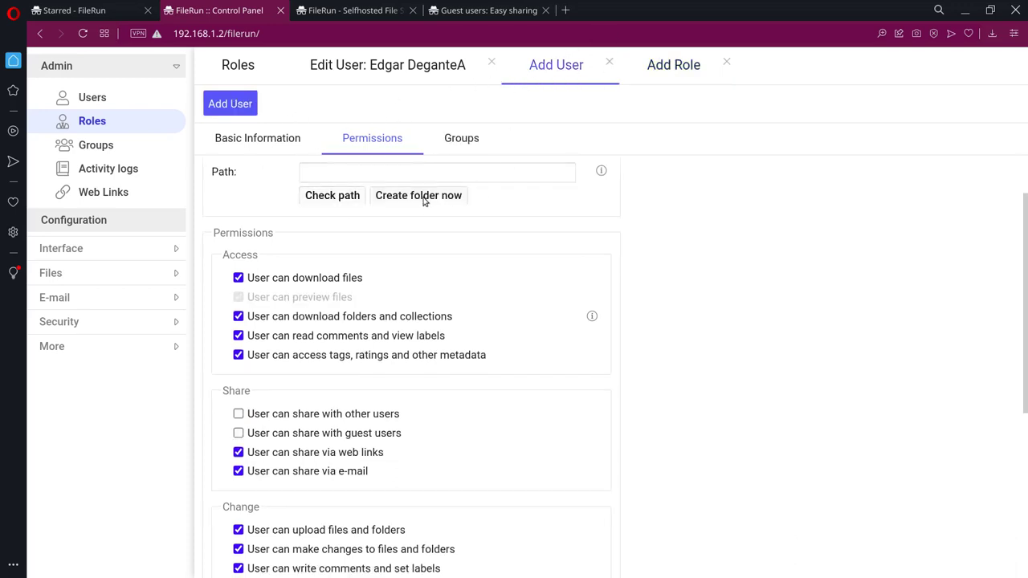
{"action": "scroll", "coordinate": [354, 201], "scroll_direction": "up", "scroll_amount": 1}
{"action": "scroll", "coordinate": [384, 80], "scroll_direction": "up", "scroll_amount": 2}
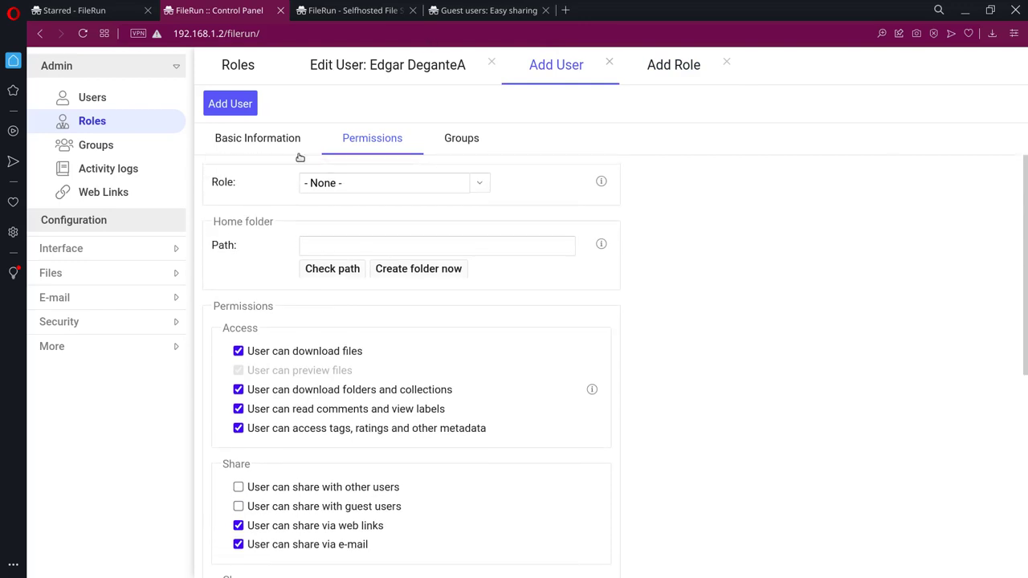
{"action": "left_click", "coordinate": [95, 98]}
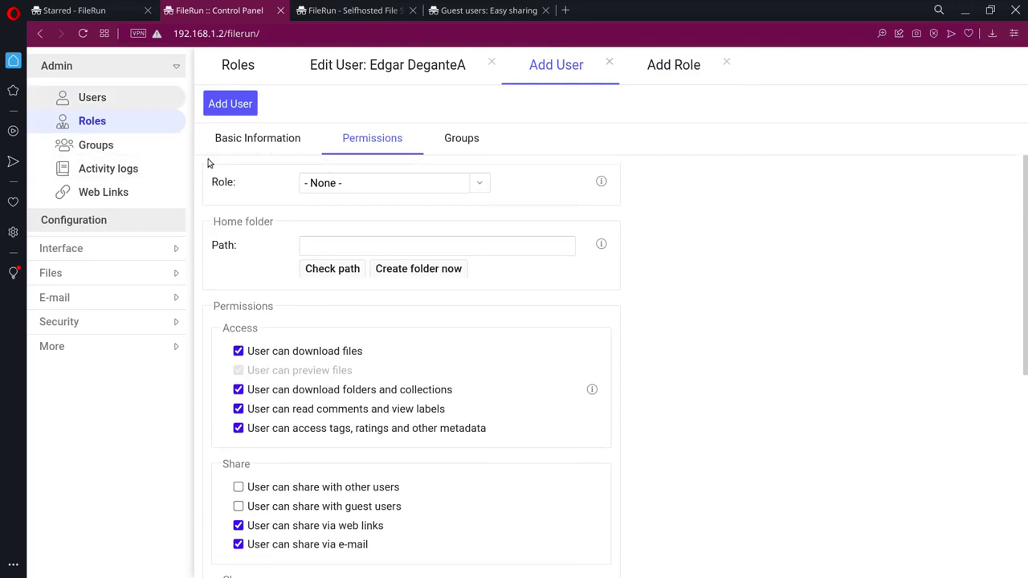
{"action": "left_click", "coordinate": [255, 165]}
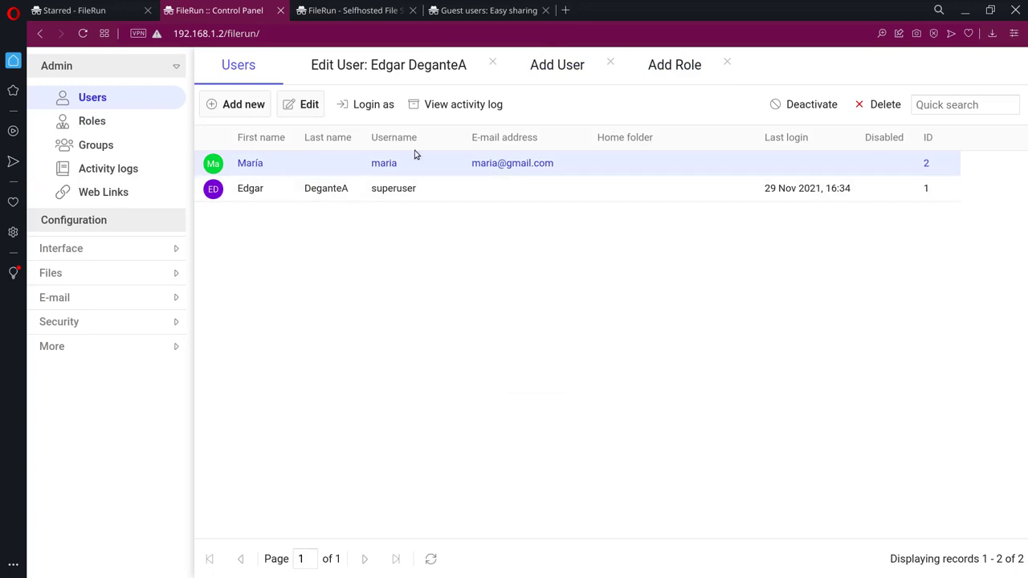
{"action": "left_click", "coordinate": [312, 105]}
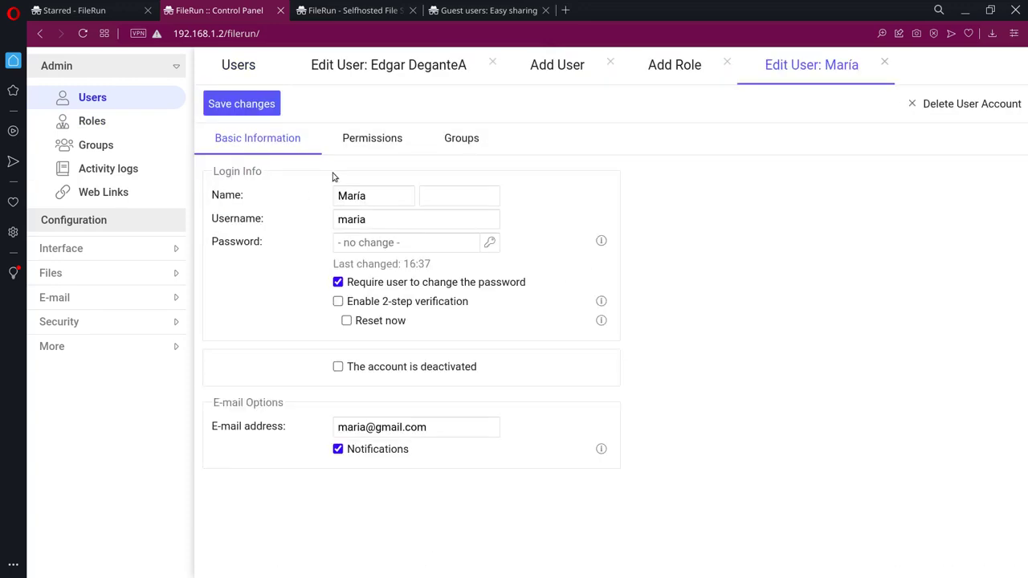
{"action": "left_click", "coordinate": [369, 138]}
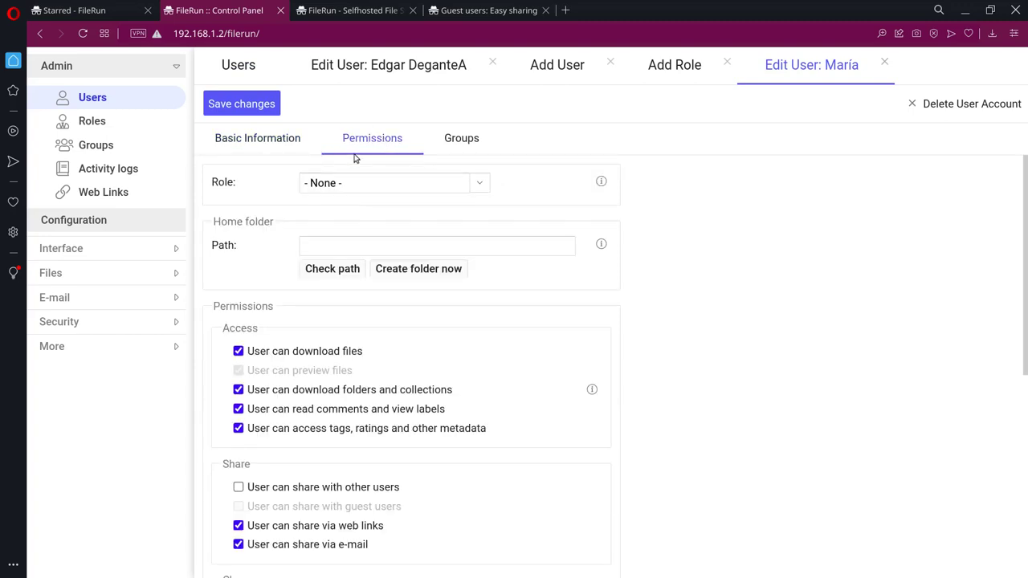
{"action": "left_click", "coordinate": [476, 190]}
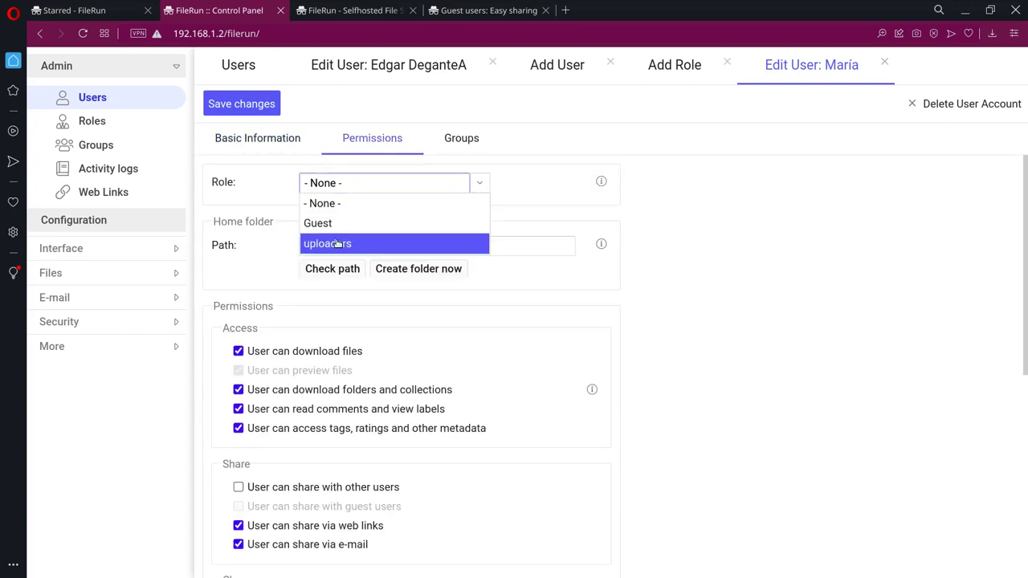
{"action": "left_click", "coordinate": [338, 241]}
{"action": "left_click", "coordinate": [250, 109]}
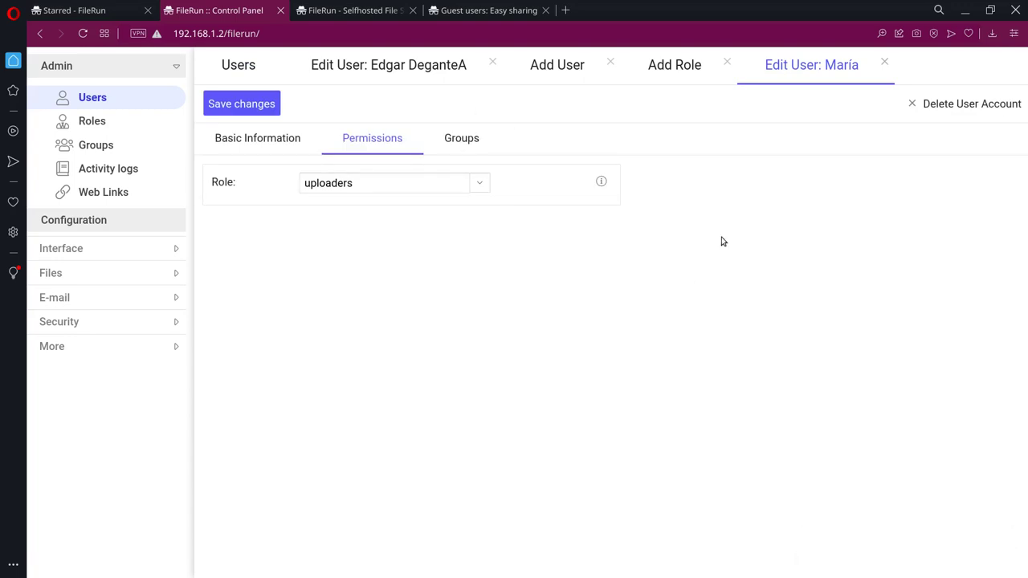
{"action": "left_click", "coordinate": [254, 106]}
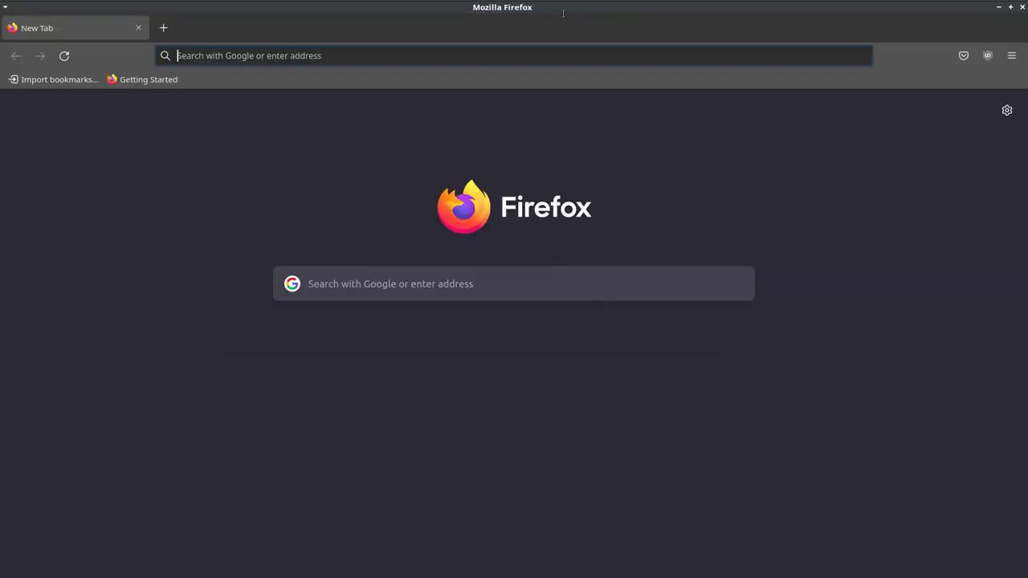
Step: Tile Firefox beside the admin browser and load 192.168.1.2/filerun/ in Firefox
{"action": "left_click_drag", "start_coordinate": [651, 18], "coordinate": [1027, 204]}
{"action": "left_click_drag", "start_coordinate": [474, 3], "coordinate": [0, 291]}
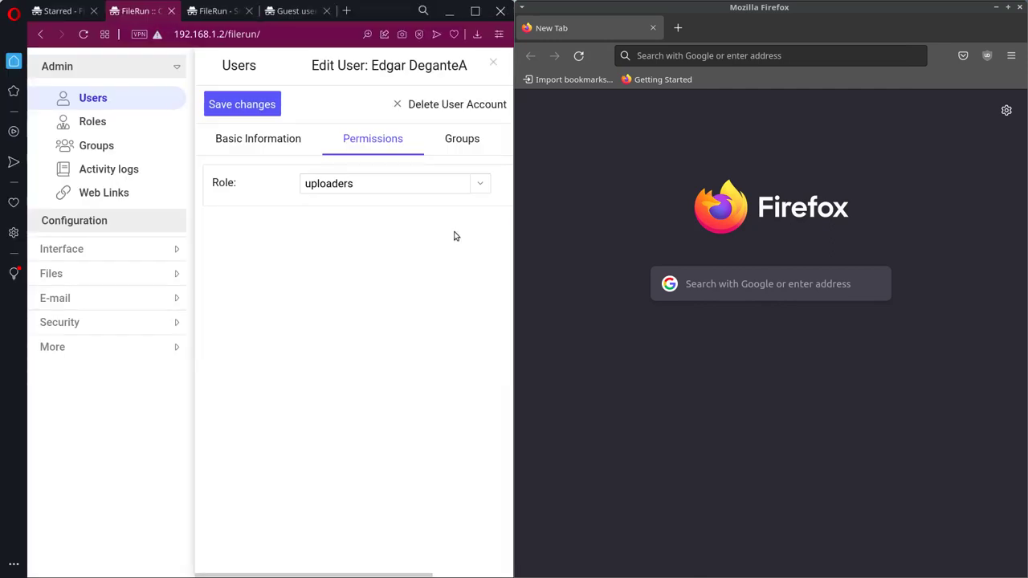
{"action": "left_click", "coordinate": [656, 52]}
{"action": "type", "text": "1"}
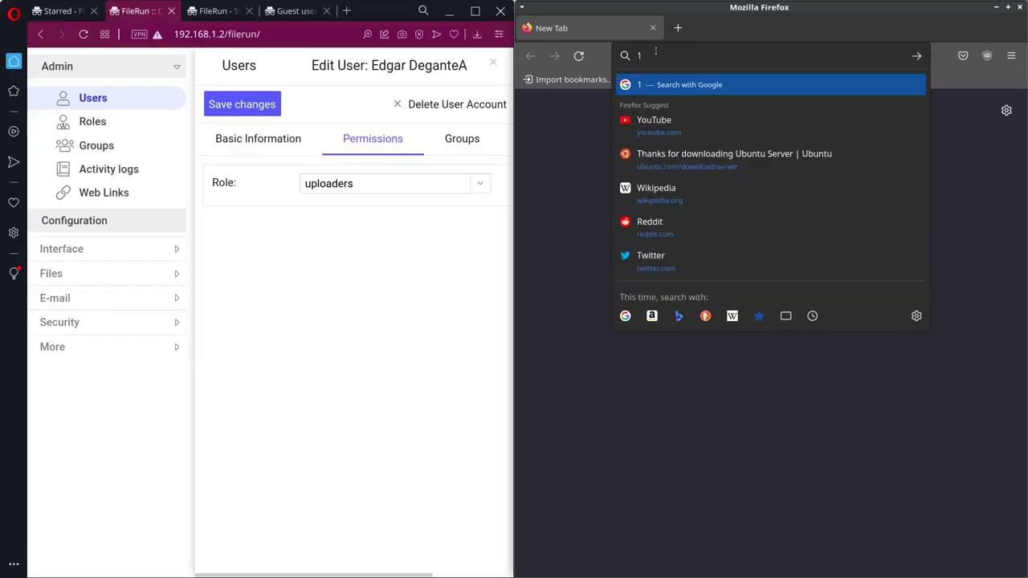
{"action": "type", "text": "92.168.1"}
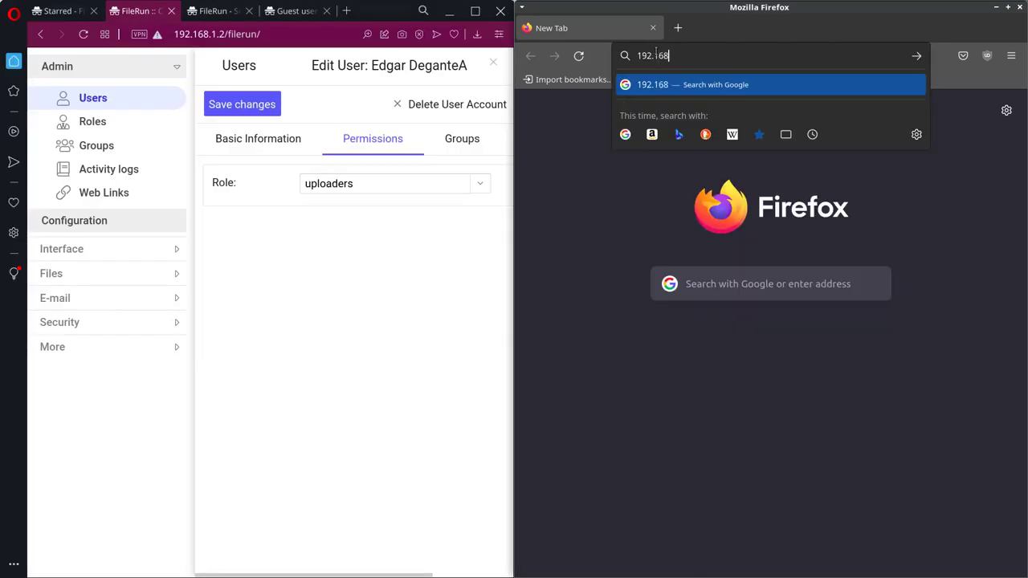
{"action": "type", "text": ".2/filerun/"}
{"action": "key", "text": "Return"}
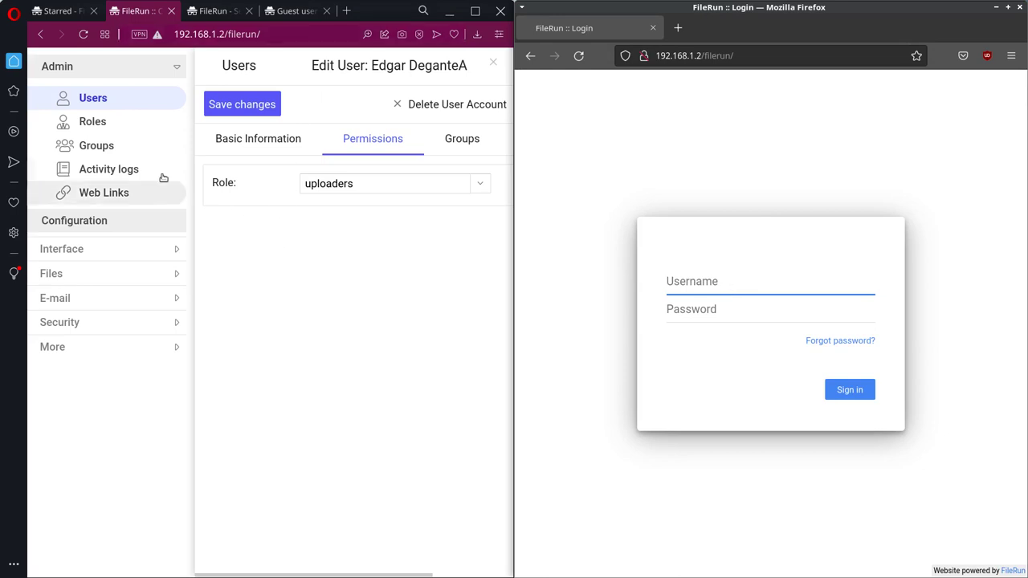
{"action": "left_click", "coordinate": [95, 122]}
{"action": "left_click", "coordinate": [92, 98]}
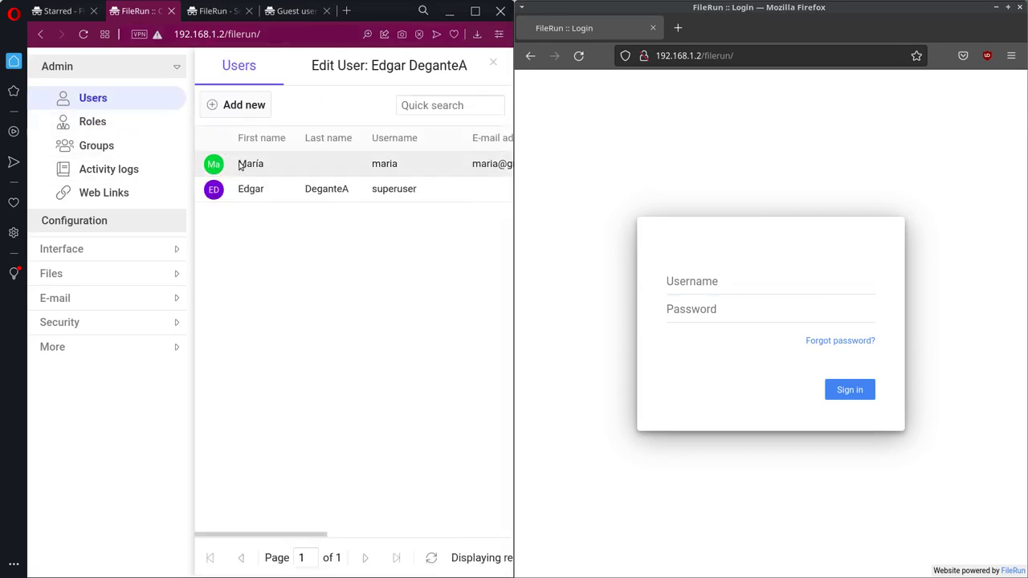
Step: Sign in as the new user, retrying with the corrected password after an invalid login
{"action": "left_click", "coordinate": [740, 283]}
{"action": "type", "text": "maria"}
{"action": "key", "text": "Tab"}
{"action": "type", "text": "mar"}
{"action": "key", "text": "Return"}
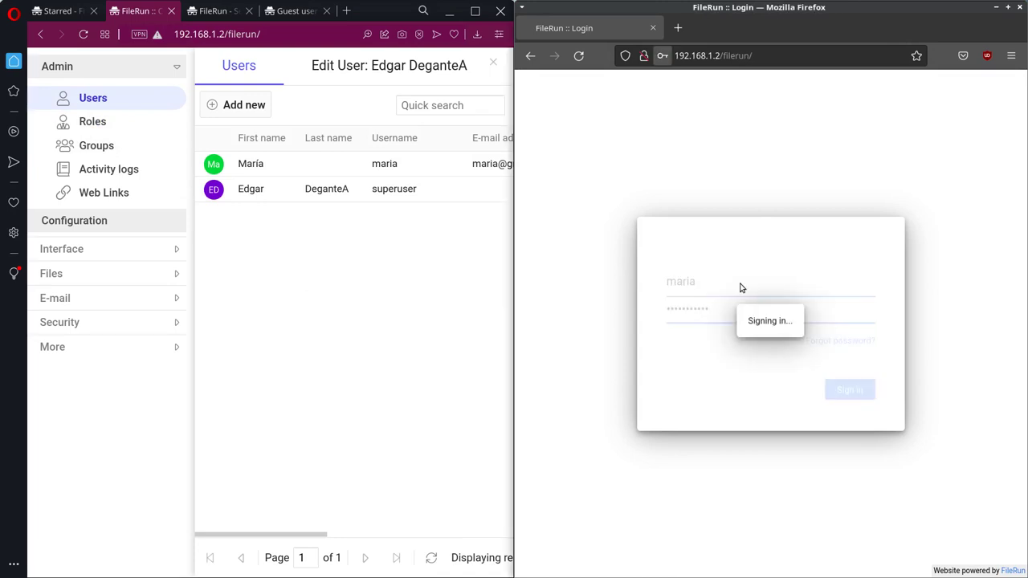
{"action": "left_click", "coordinate": [695, 347]}
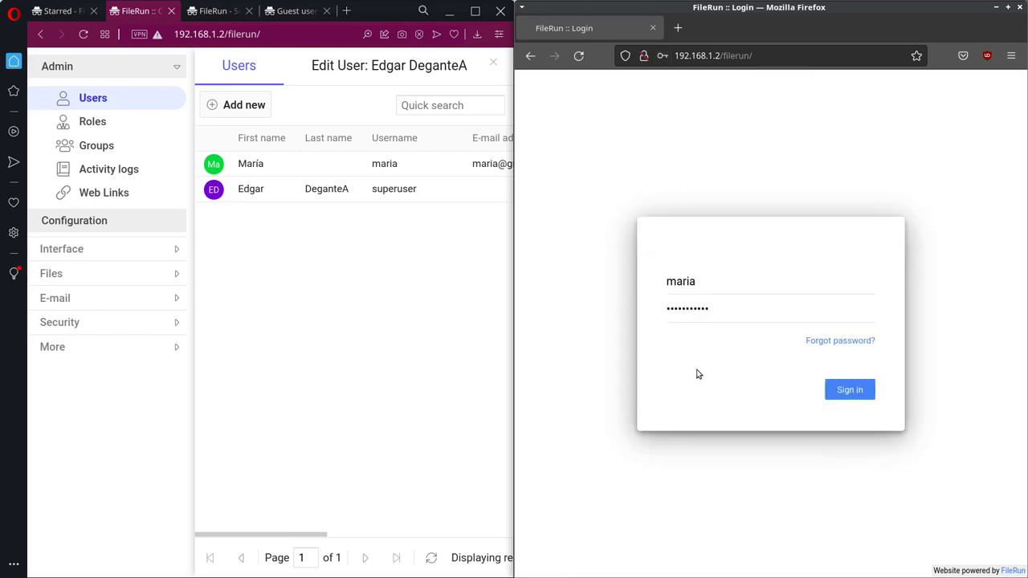
{"action": "left_click_drag", "start_coordinate": [737, 309], "coordinate": [617, 312]}
{"action": "type", "text": "1234"}
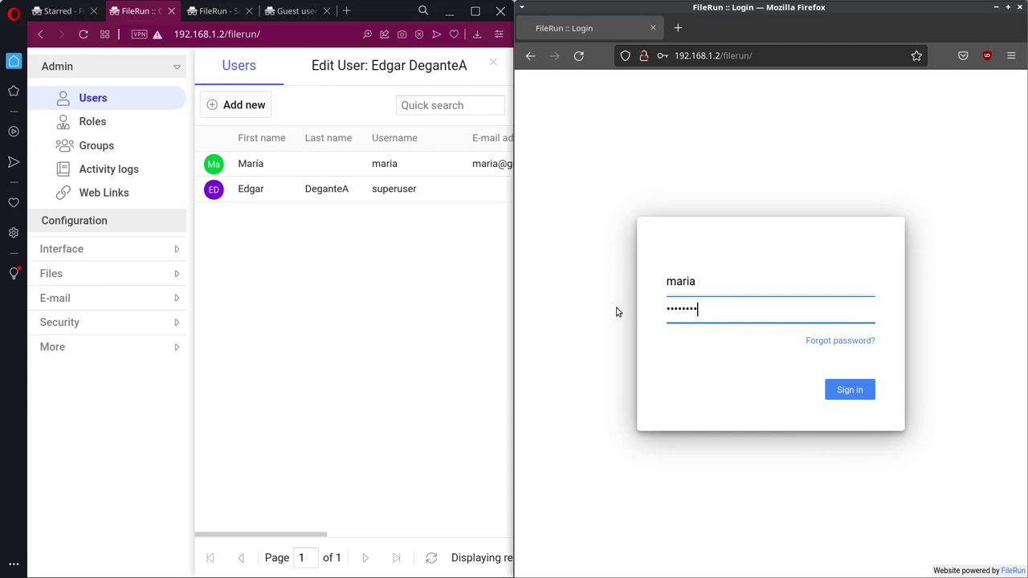
{"action": "key", "text": "Return"}
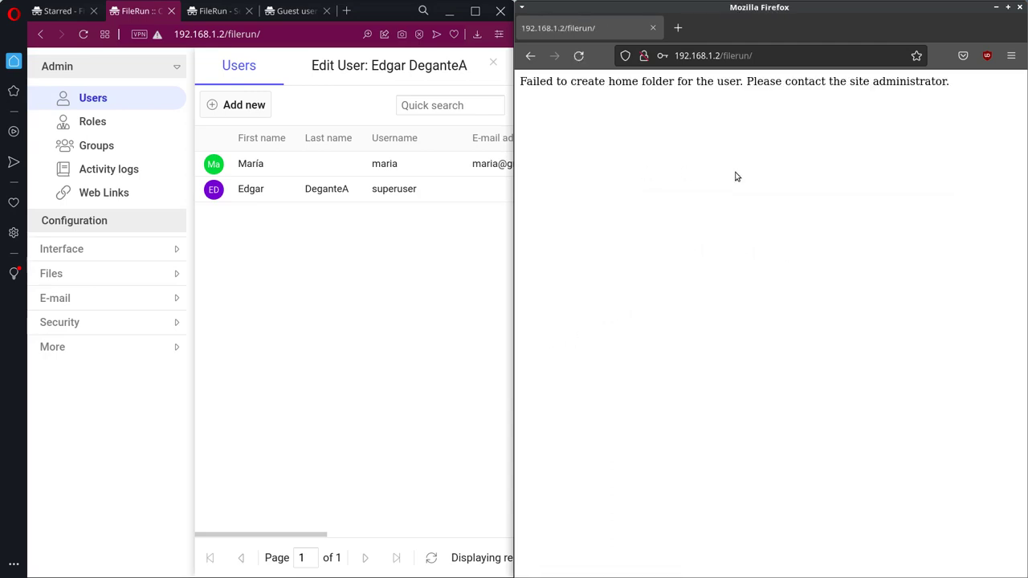
Step: Maximize the admin panel and open the uploaders role's permissions for editing
{"action": "left_click", "coordinate": [362, 202]}
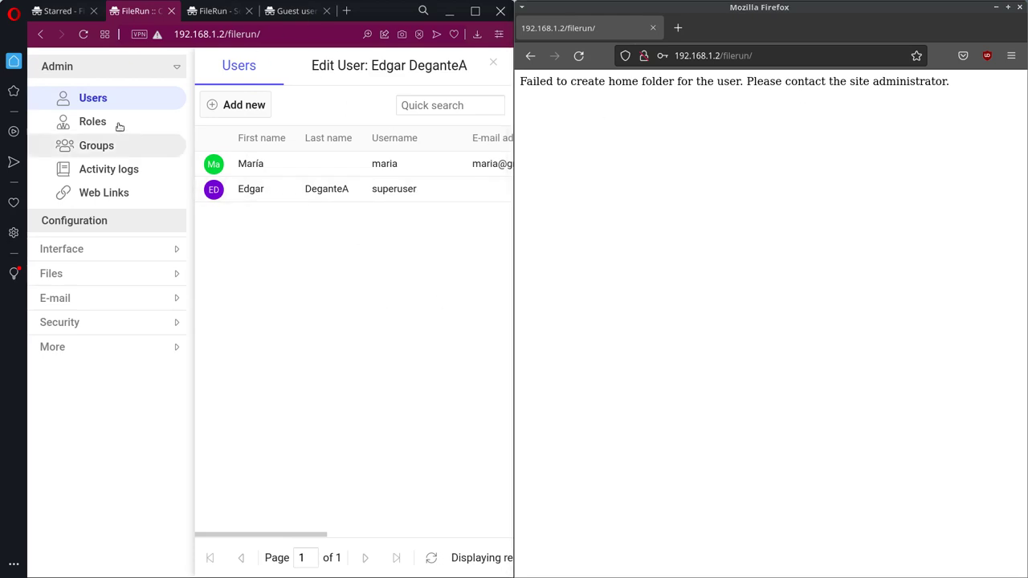
{"action": "left_click", "coordinate": [90, 129]}
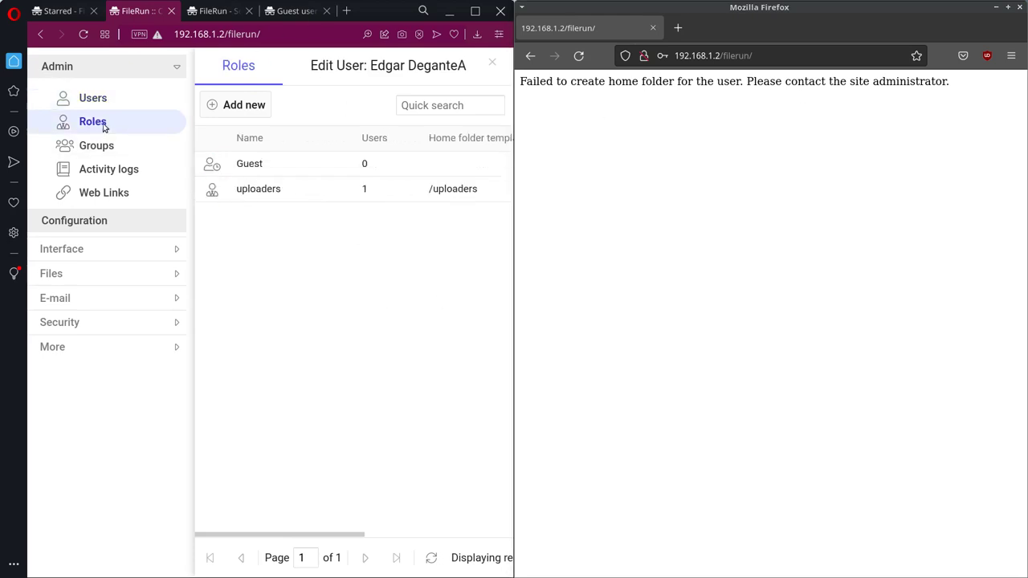
{"action": "left_click", "coordinate": [251, 166]}
{"action": "left_click", "coordinate": [291, 188]}
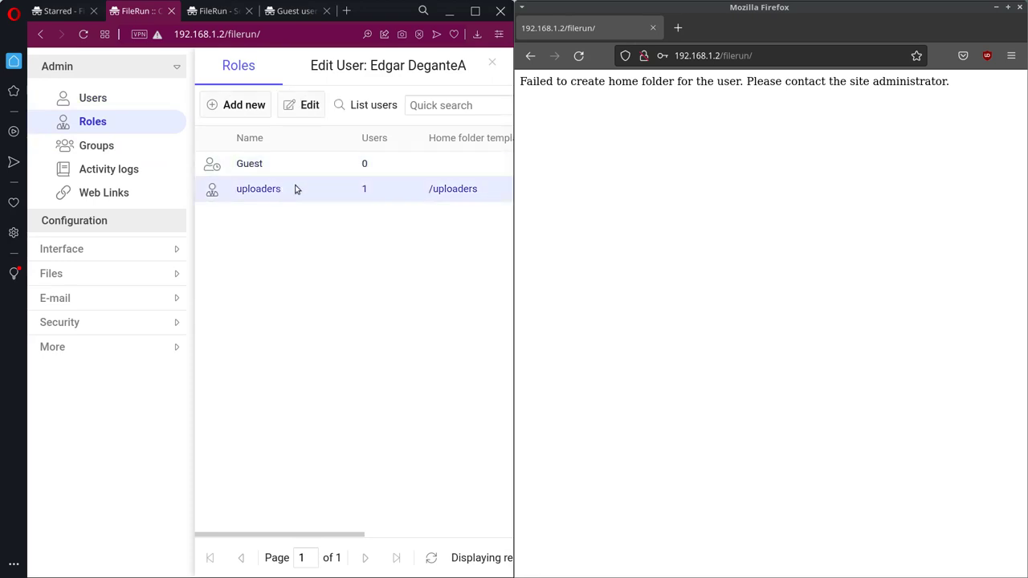
{"action": "left_click", "coordinate": [475, 10]}
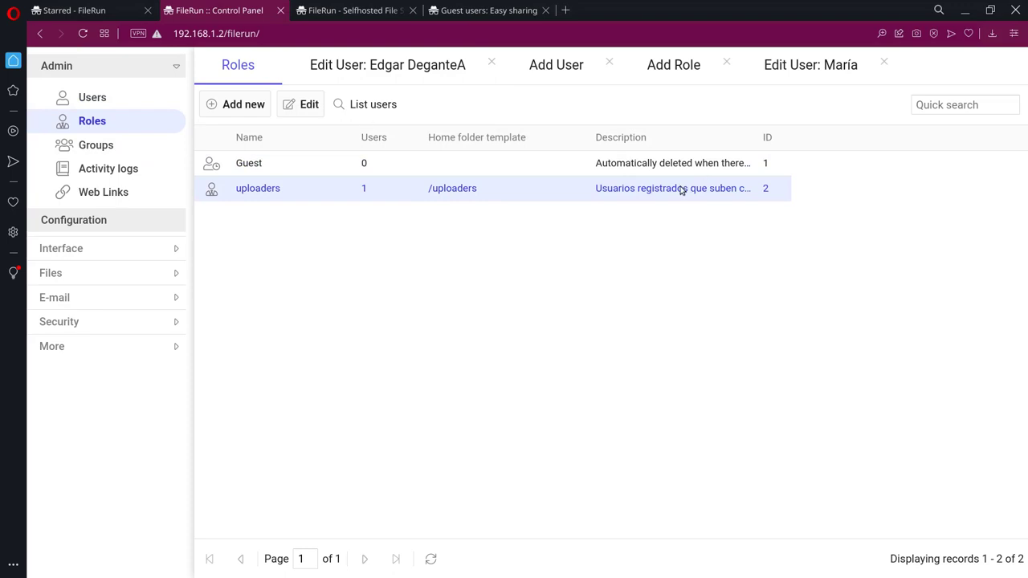
{"action": "left_click", "coordinate": [309, 102]}
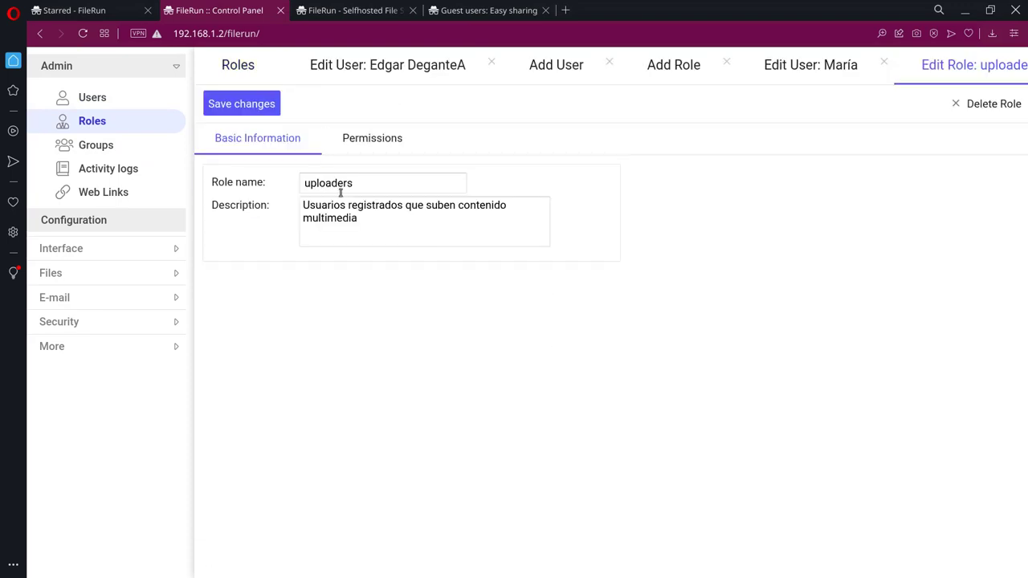
{"action": "left_click", "coordinate": [378, 185]}
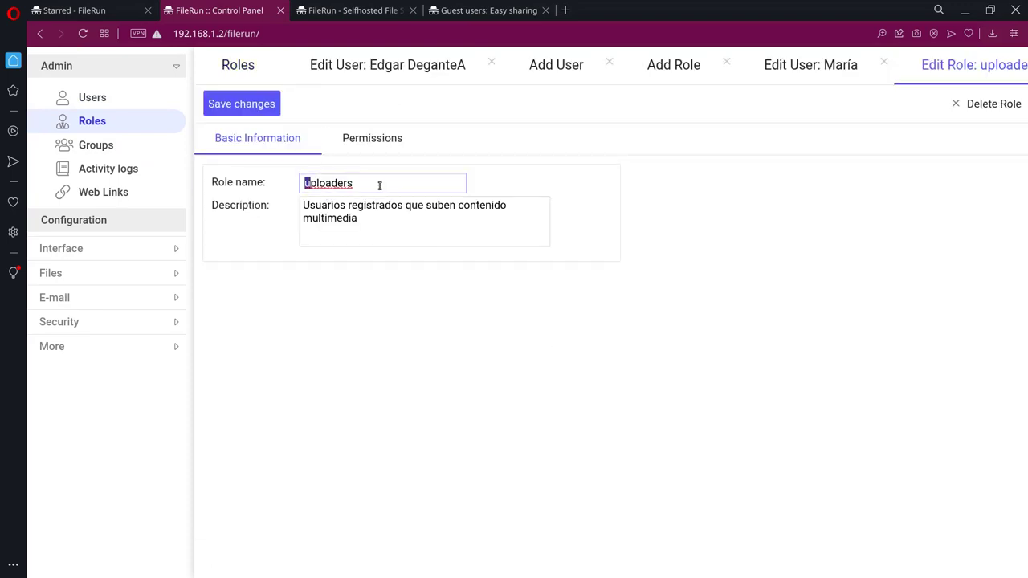
{"action": "left_click", "coordinate": [371, 141]}
Step: Remove the leading slash from the uploaders path template and save the role
{"action": "left_click", "coordinate": [310, 198]}
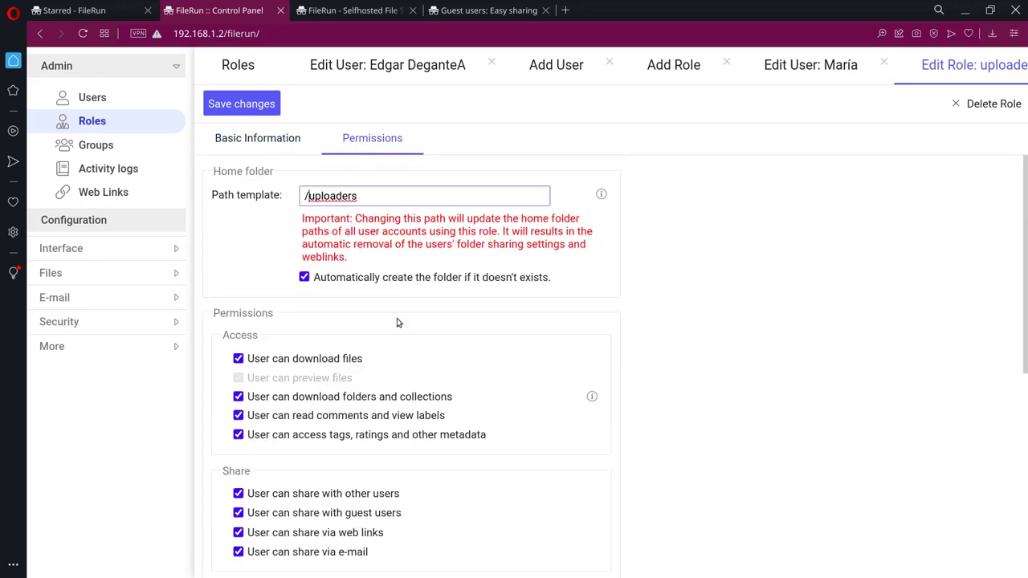
{"action": "left_click", "coordinate": [601, 195]}
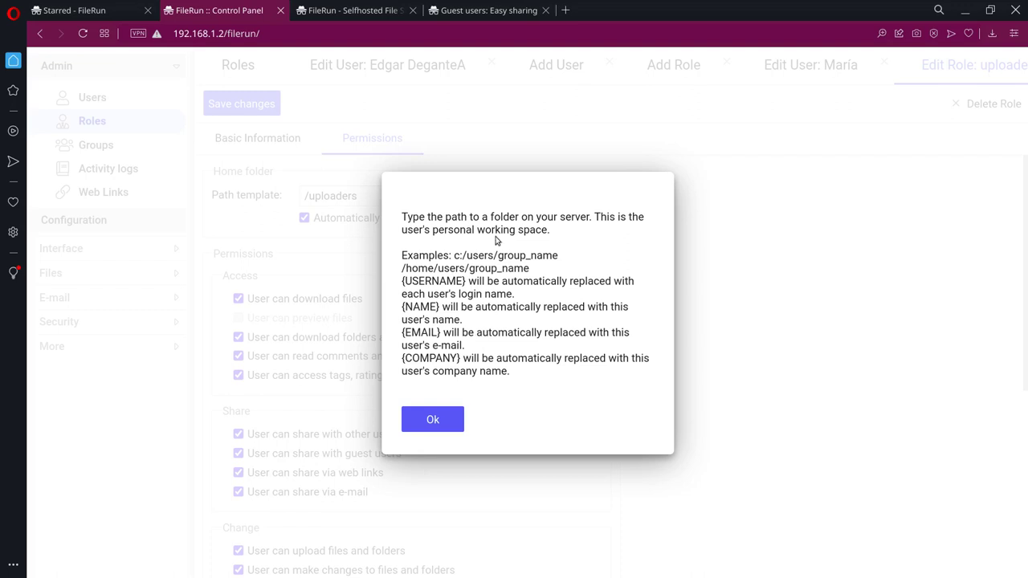
{"action": "left_click", "coordinate": [433, 419]}
{"action": "left_click", "coordinate": [357, 195]}
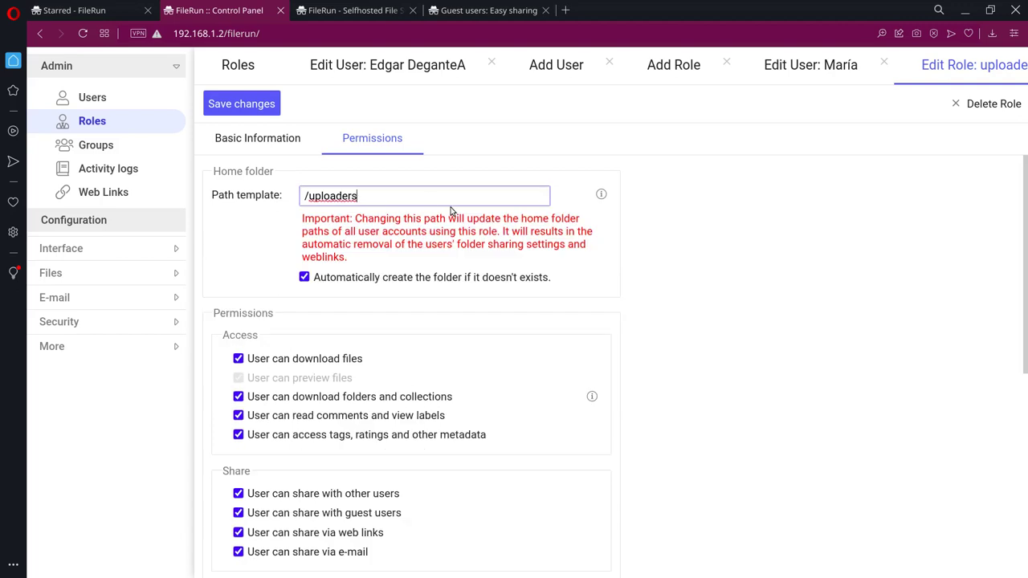
{"action": "key", "text": "Left"}
{"action": "key", "text": "Left"}
{"action": "key", "text": "Left"}
{"action": "key", "text": "Left"}
{"action": "key", "text": "Left"}
{"action": "key", "text": "Left"}
{"action": "key", "text": "BackSpace"}
{"action": "key", "text": "BackSpace"}
{"action": "type", "text": "u"}
{"action": "left_click", "coordinate": [792, 362]}
{"action": "left_click", "coordinate": [265, 104]}
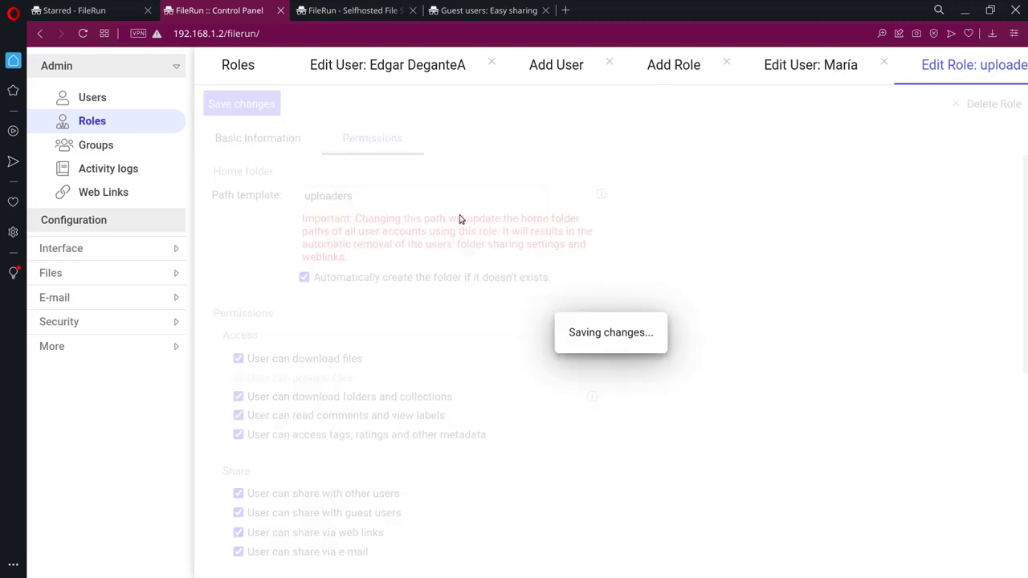
{"action": "left_click", "coordinate": [455, 195]}
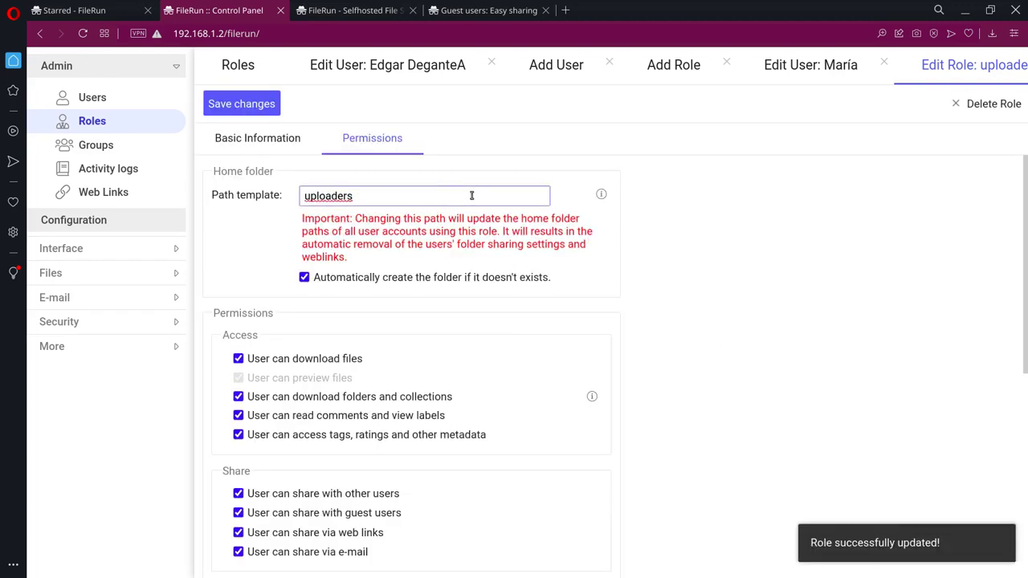
Step: Save the template as /users/uploaders, revert it to uploaders and save, then tile the browser left
{"action": "key", "text": "Home"}
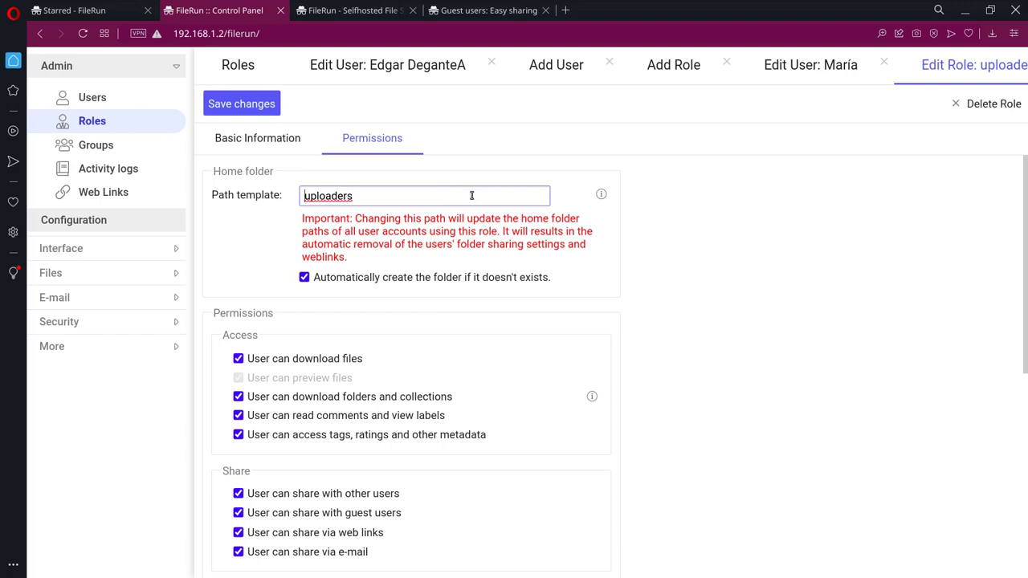
{"action": "type", "text": "/users/"}
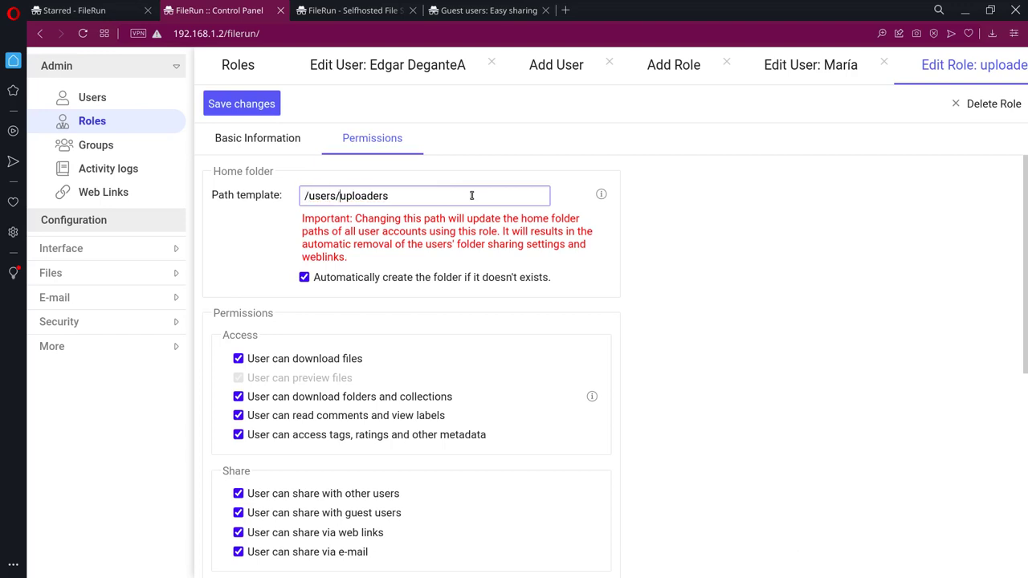
{"action": "left_click", "coordinate": [245, 106]}
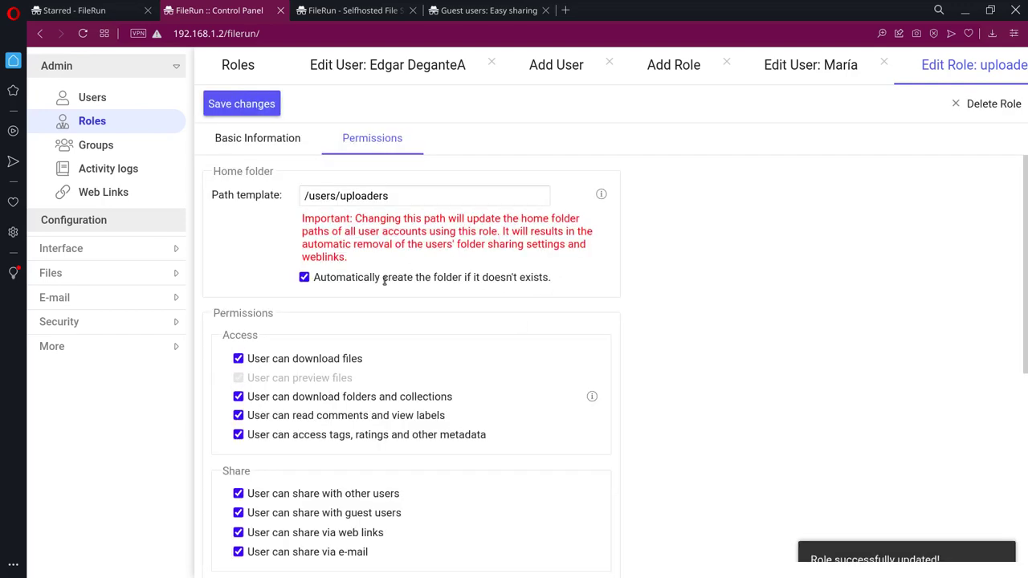
{"action": "left_click", "coordinate": [346, 196]}
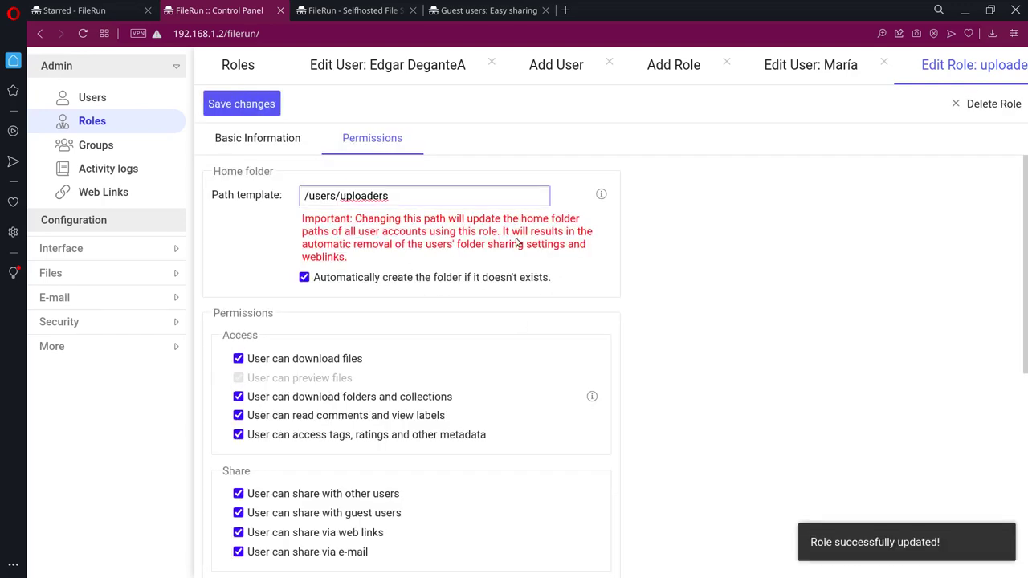
{"action": "key", "text": "BackSpace"}
{"action": "key", "text": "BackSpace"}
{"action": "key", "text": "BackSpace"}
{"action": "key", "text": "BackSpace"}
{"action": "key", "text": "BackSpace"}
{"action": "key", "text": "BackSpace"}
{"action": "key", "text": "BackSpace"}
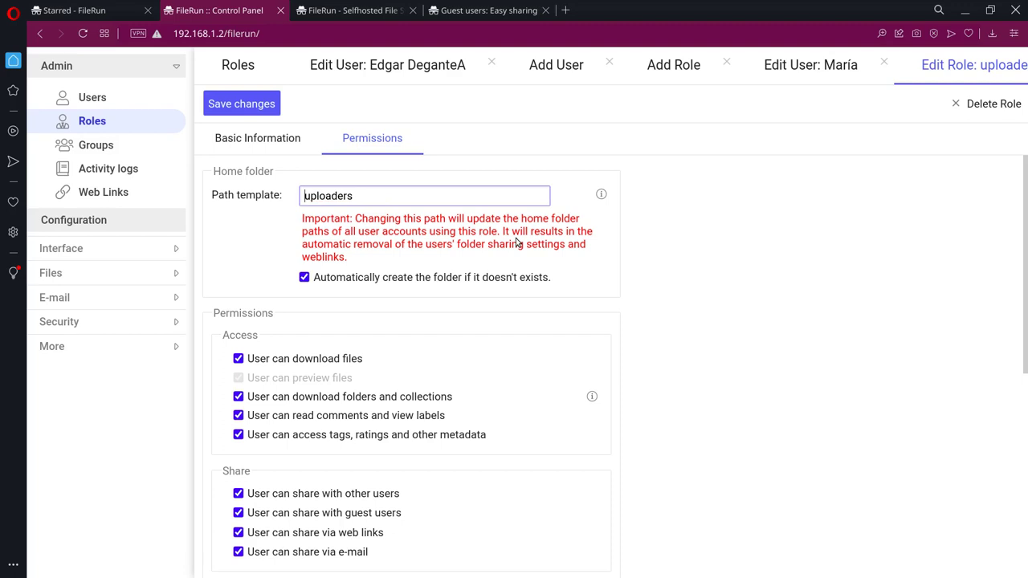
{"action": "left_click", "coordinate": [243, 104]}
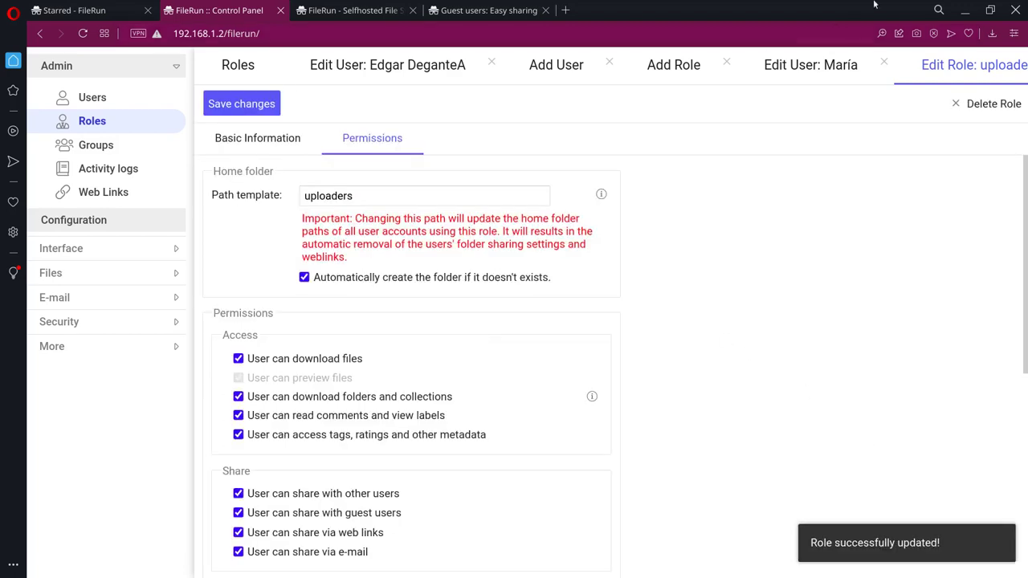
{"action": "left_click", "coordinate": [488, 11]}
{"action": "left_click_drag", "start_coordinate": [799, 11], "coordinate": [1, 224]}
Step: Reload FileRun in Firefox, zoom out to fit, and acknowledge the required password change notice
{"action": "key", "text": "F5"}
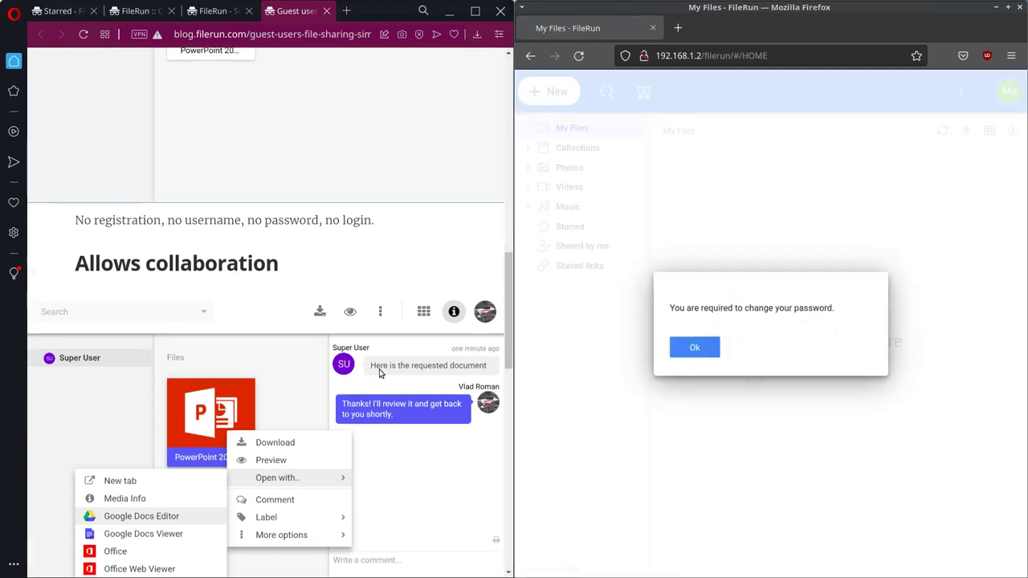
{"action": "scroll", "coordinate": [284, 108], "scroll_direction": "up", "scroll_amount": 5}
{"action": "left_click", "coordinate": [58, 11]}
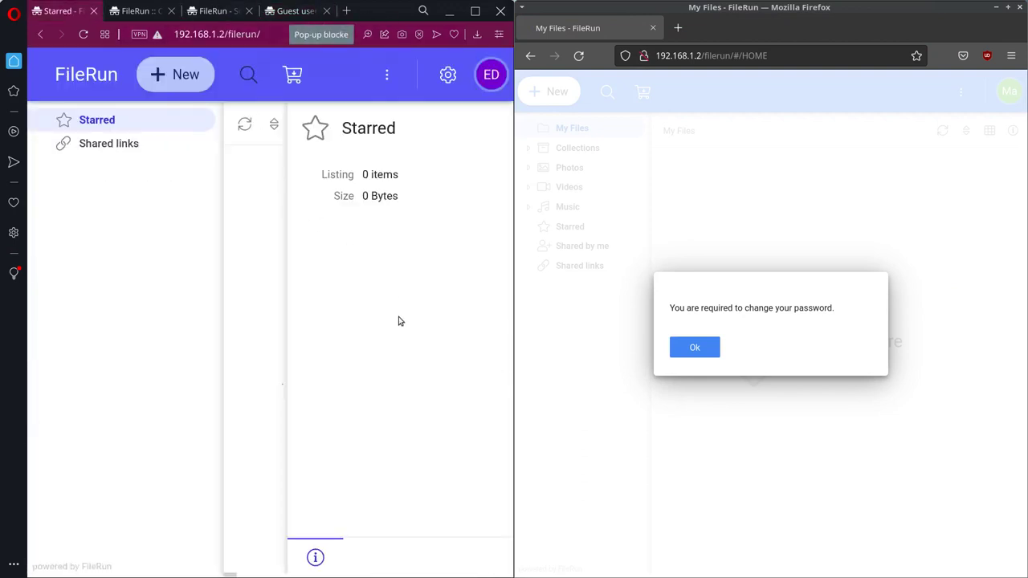
{"action": "key", "text": "ctrl+minus"}
{"action": "left_click", "coordinate": [695, 347]}
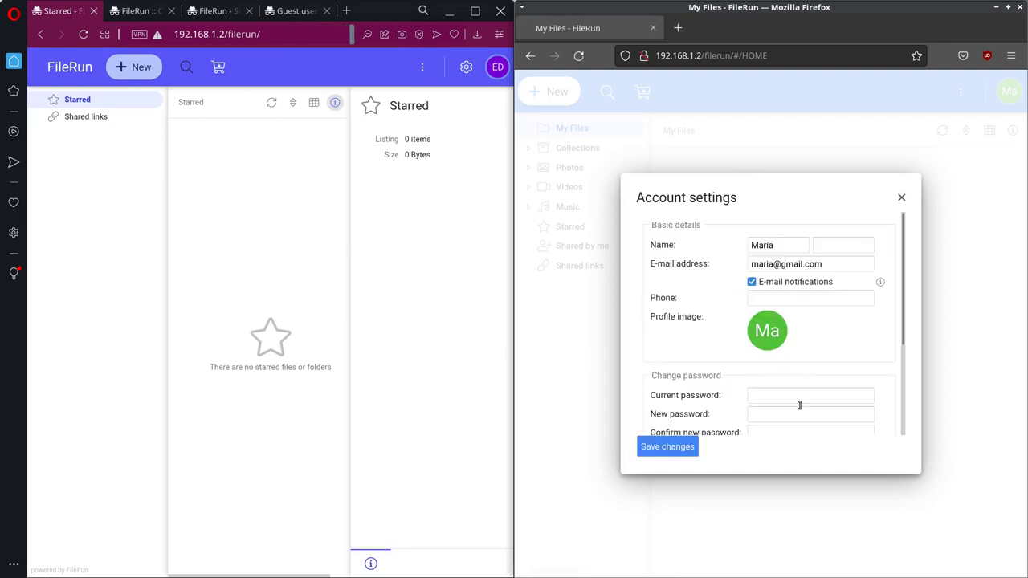
Step: Enter the current password, a new password and its confirmation, and save
{"action": "scroll", "coordinate": [796, 382], "scroll_direction": "down", "scroll_amount": 3}
{"action": "scroll", "coordinate": [817, 342], "scroll_direction": "up", "scroll_amount": 3}
{"action": "scroll", "coordinate": [817, 342], "scroll_direction": "down", "scroll_amount": 3}
{"action": "left_click", "coordinate": [801, 268]}
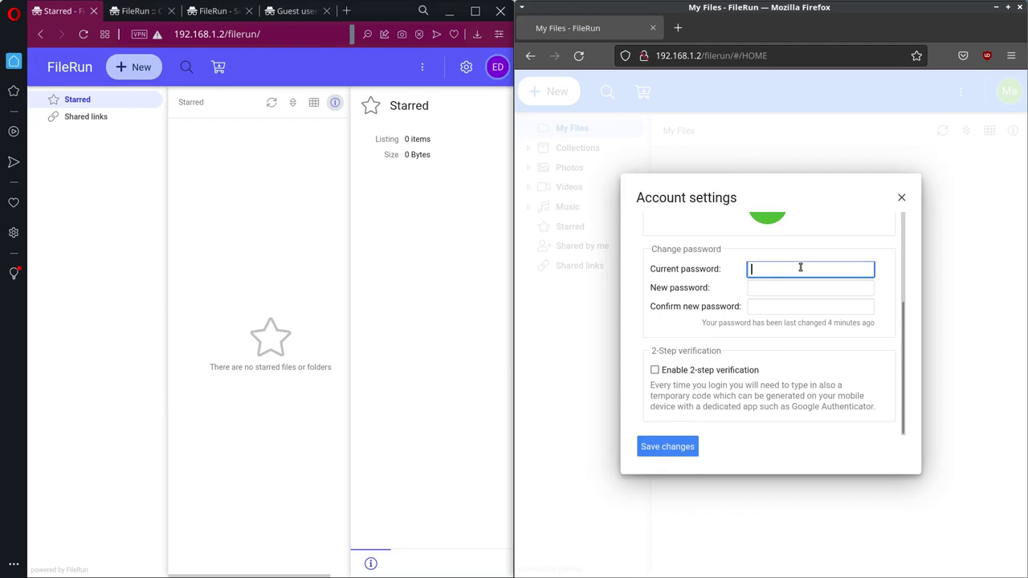
{"action": "type", "text": "•••••"}
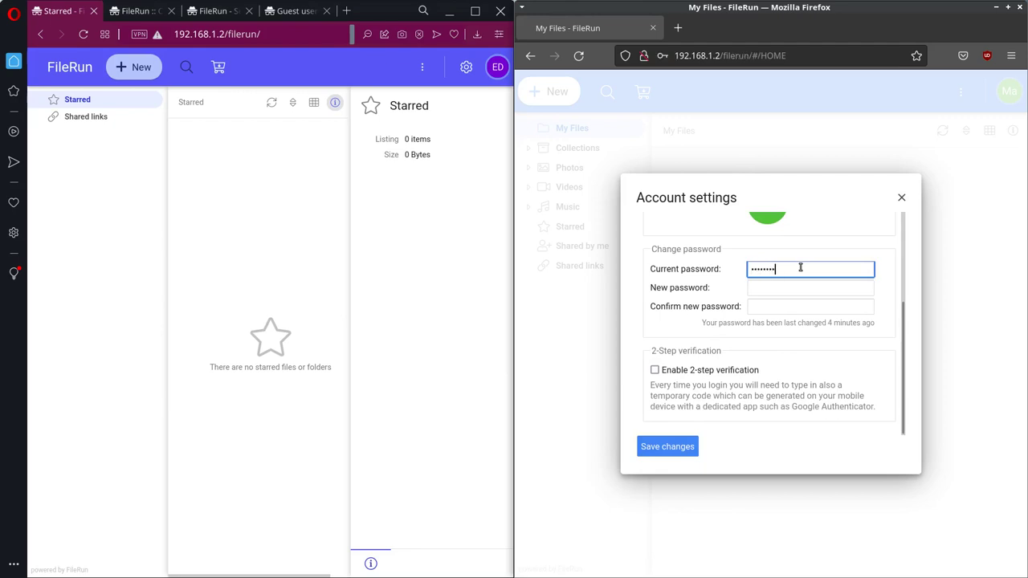
{"action": "key", "text": "Tab"}
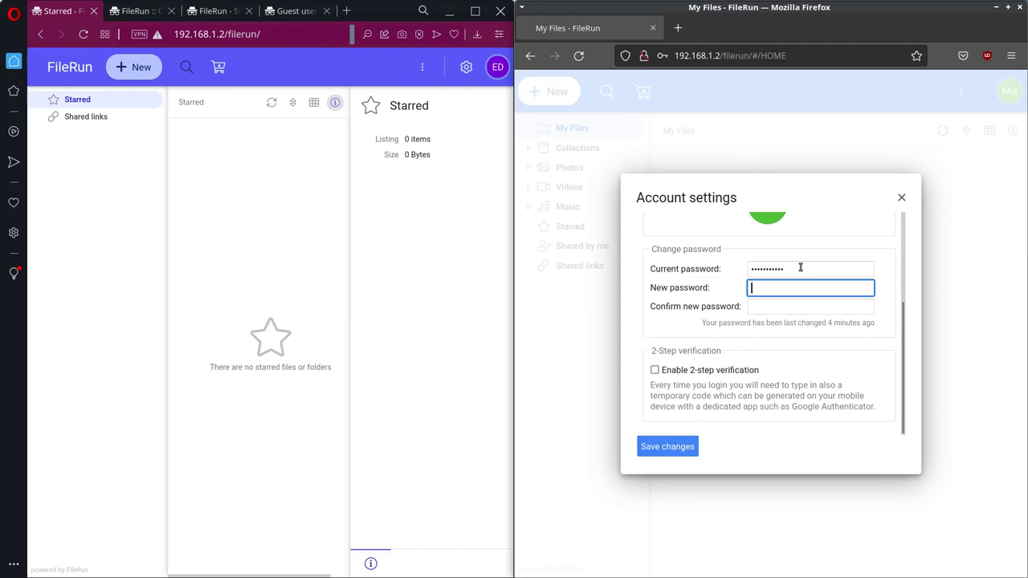
{"action": "type", "text": "•"}
{"action": "left_click", "coordinate": [771, 306]}
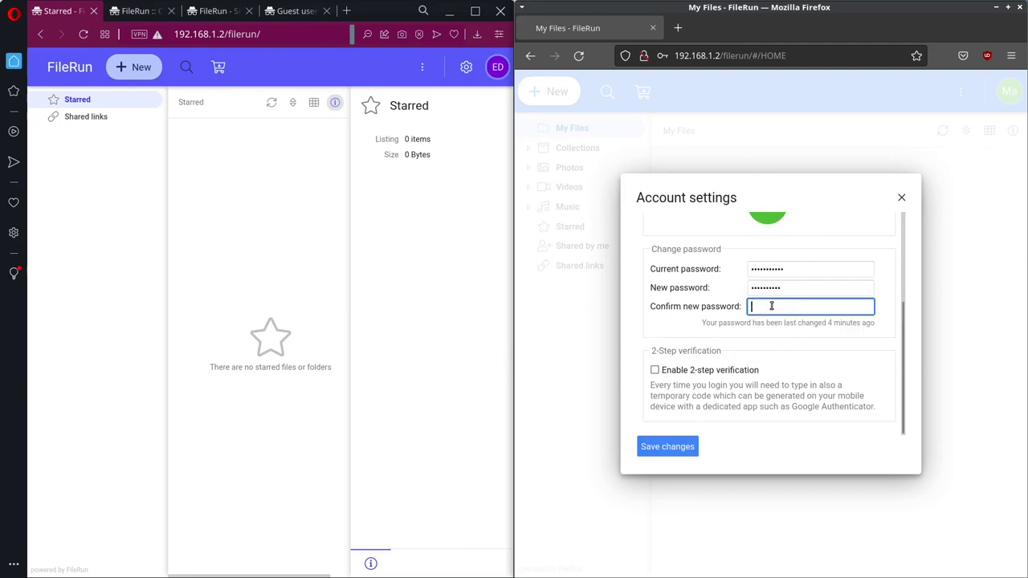
{"action": "type", "text": "••"}
{"action": "left_click", "coordinate": [652, 450]}
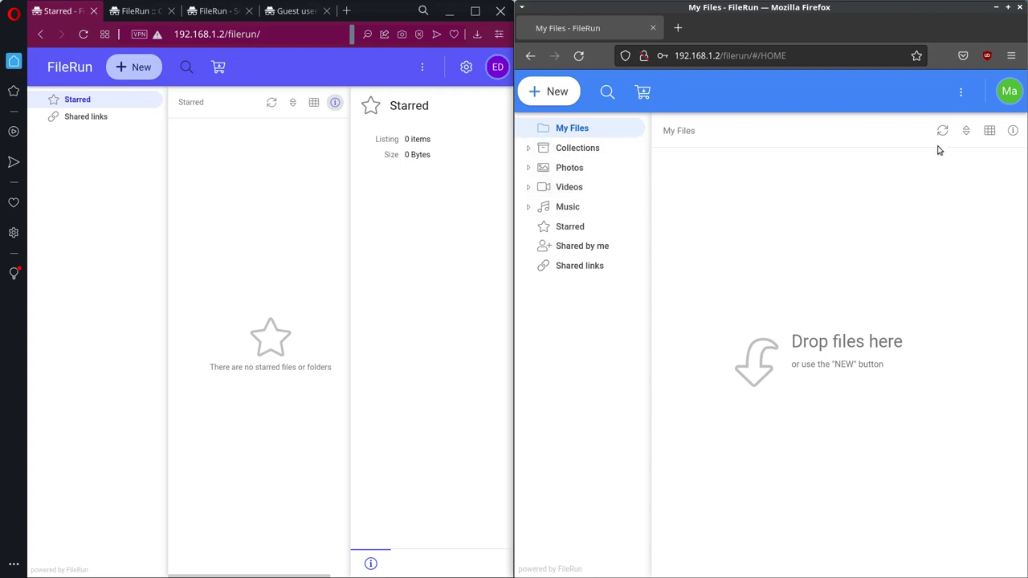
Step: Upload 'datos de acceso para FileRun.png' from Pictures into My Files and preview it
{"action": "left_click", "coordinate": [554, 93]}
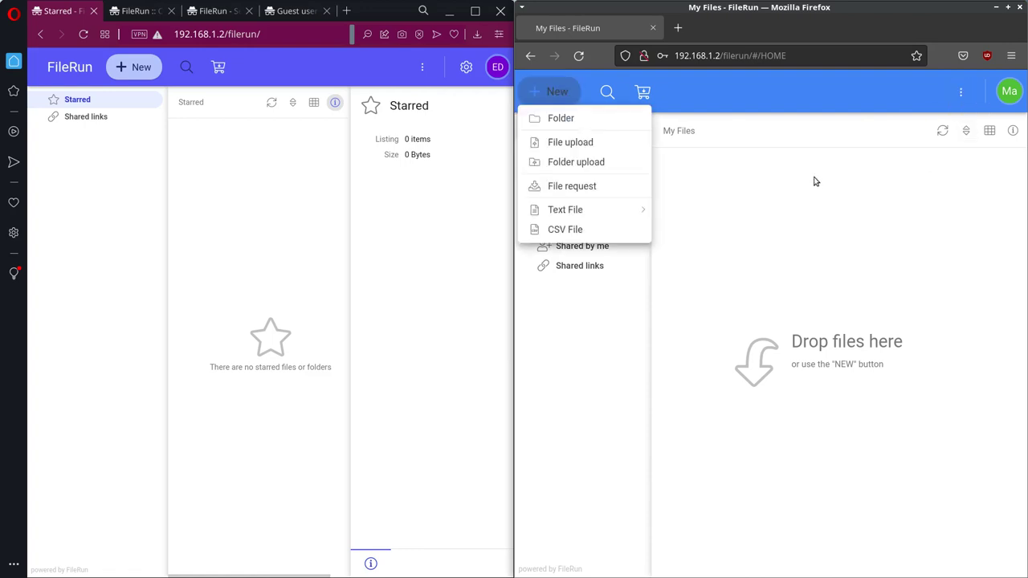
{"action": "left_click", "coordinate": [594, 145]}
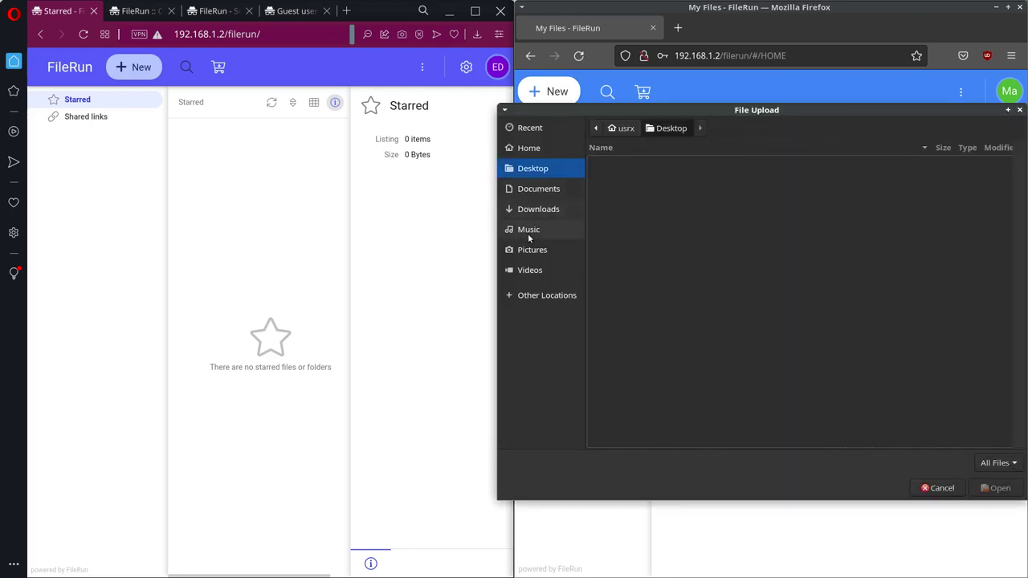
{"action": "left_click", "coordinate": [538, 252]}
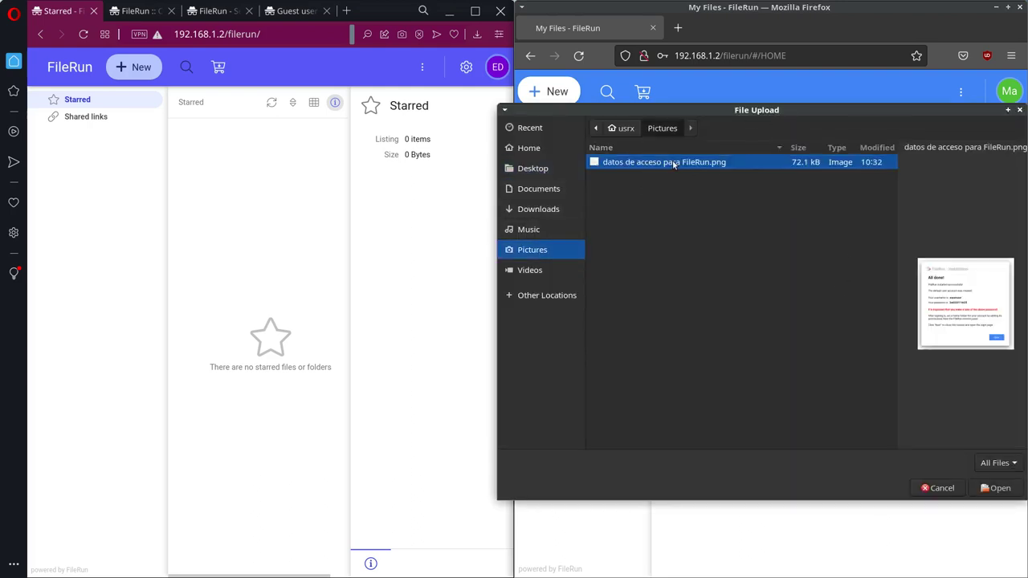
{"action": "double_click", "coordinate": [674, 162]}
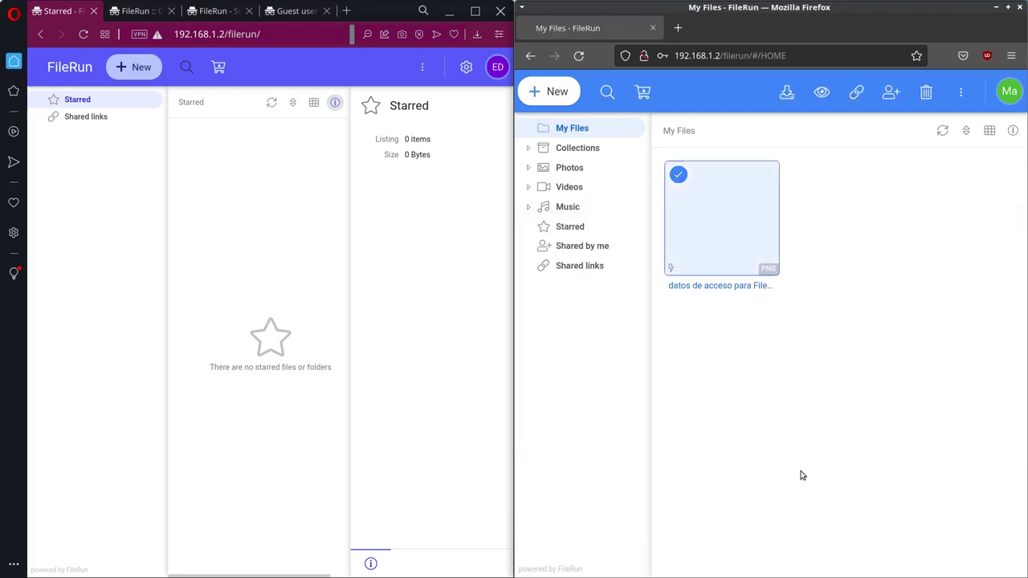
{"action": "double_click", "coordinate": [723, 213]}
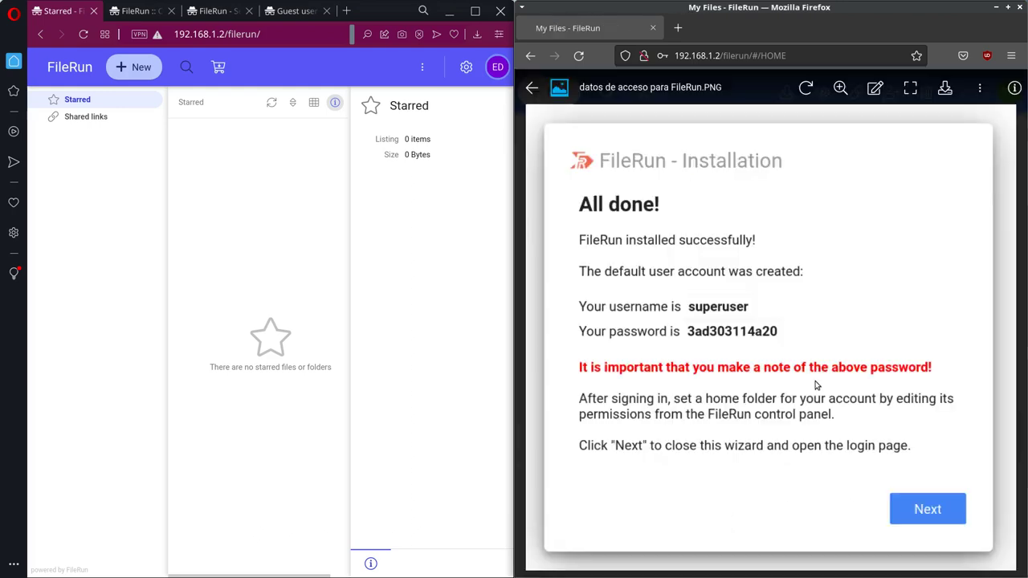
{"action": "left_click", "coordinate": [531, 88]}
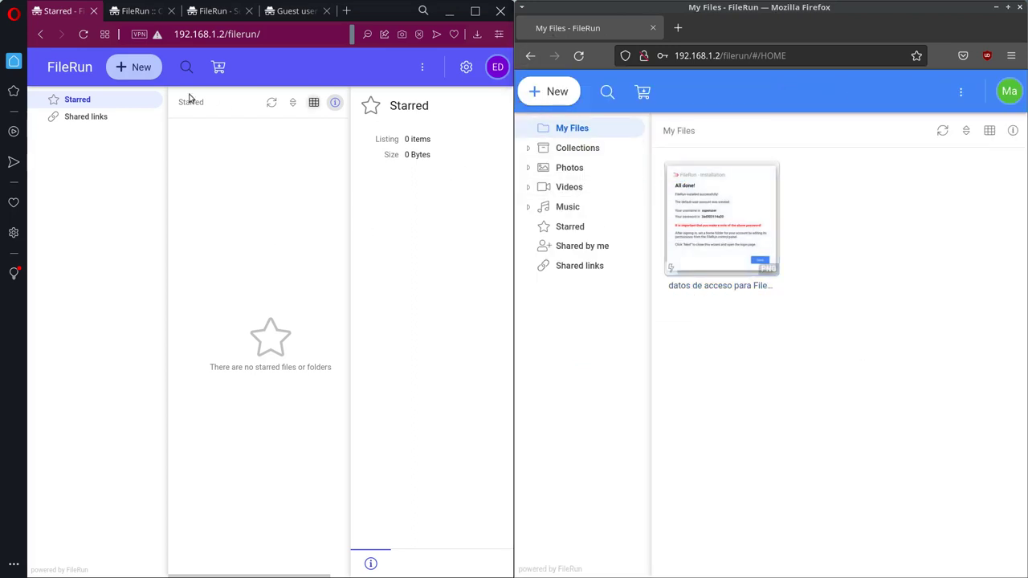
{"action": "left_click", "coordinate": [83, 34]}
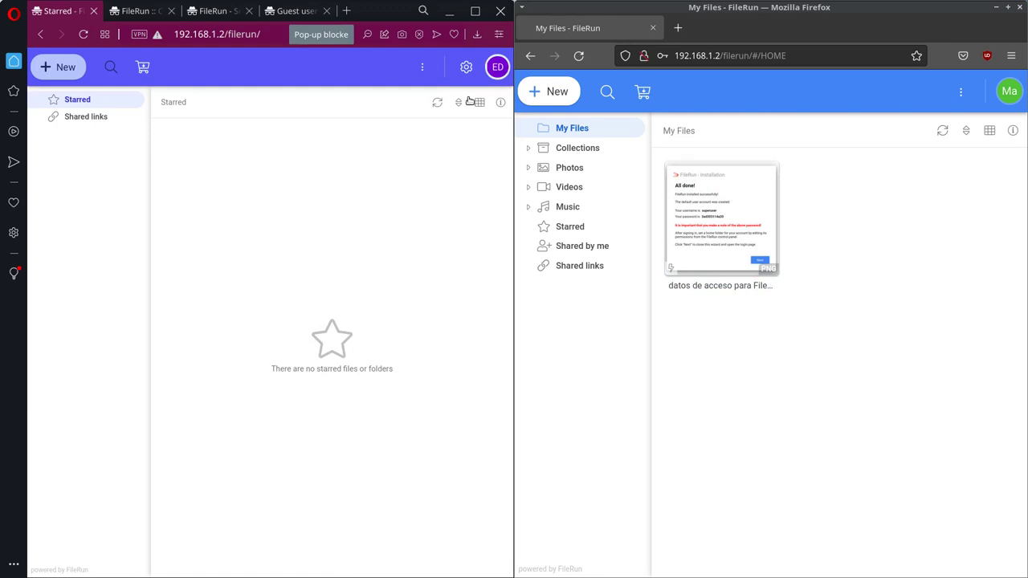
Step: Open the FileRun control panel and save the admin account's settings
{"action": "left_click", "coordinate": [495, 68]}
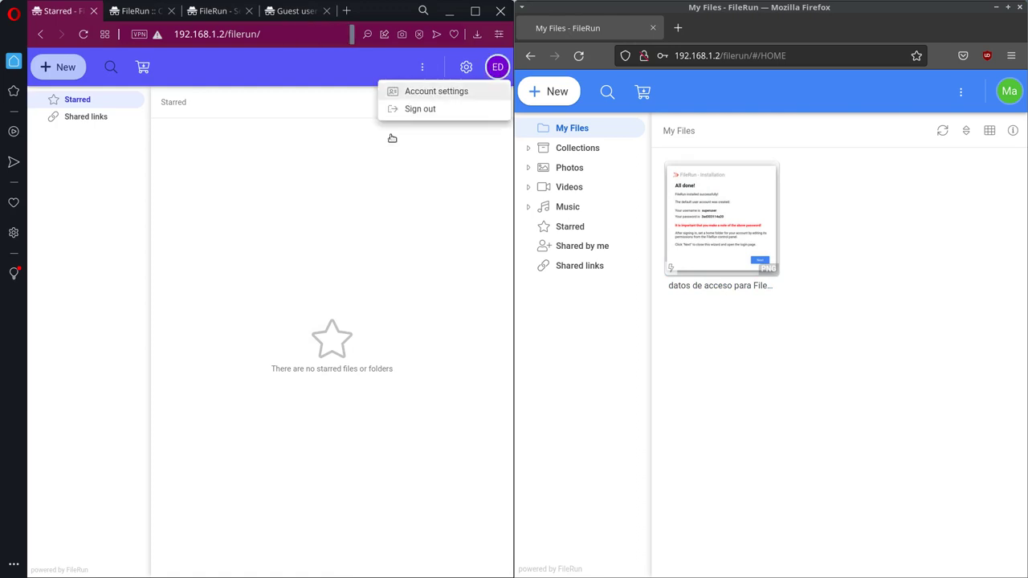
{"action": "left_click", "coordinate": [302, 221]}
{"action": "left_click", "coordinate": [465, 66]}
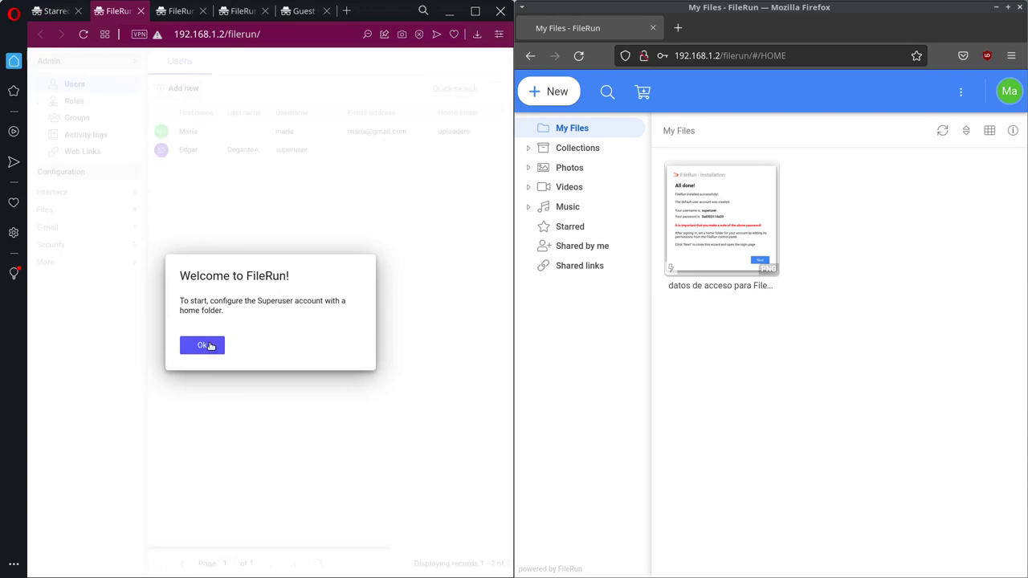
{"action": "left_click", "coordinate": [202, 344]}
{"action": "double_click", "coordinate": [220, 150]}
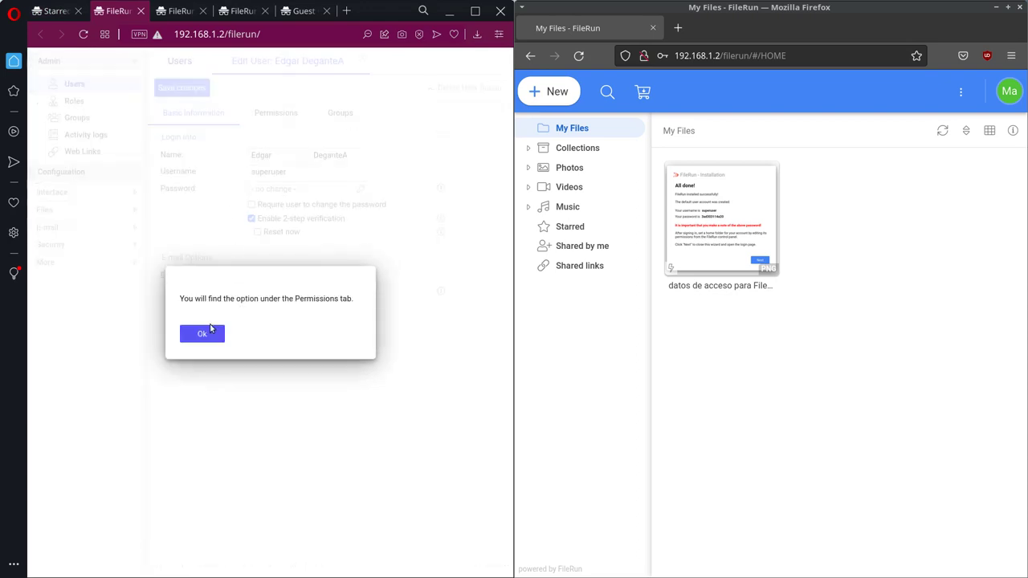
{"action": "left_click", "coordinate": [210, 331]}
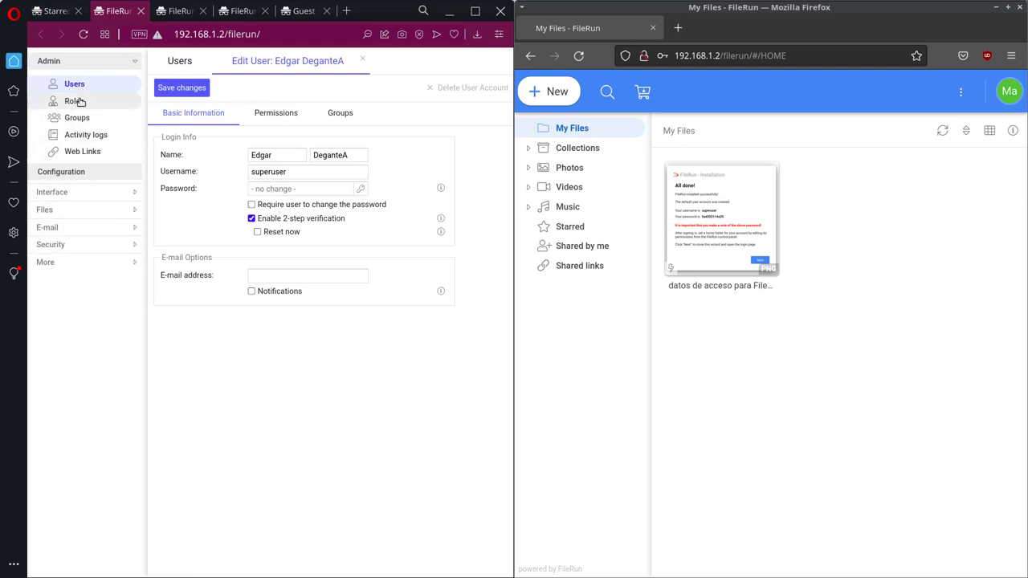
{"action": "left_click", "coordinate": [172, 88]}
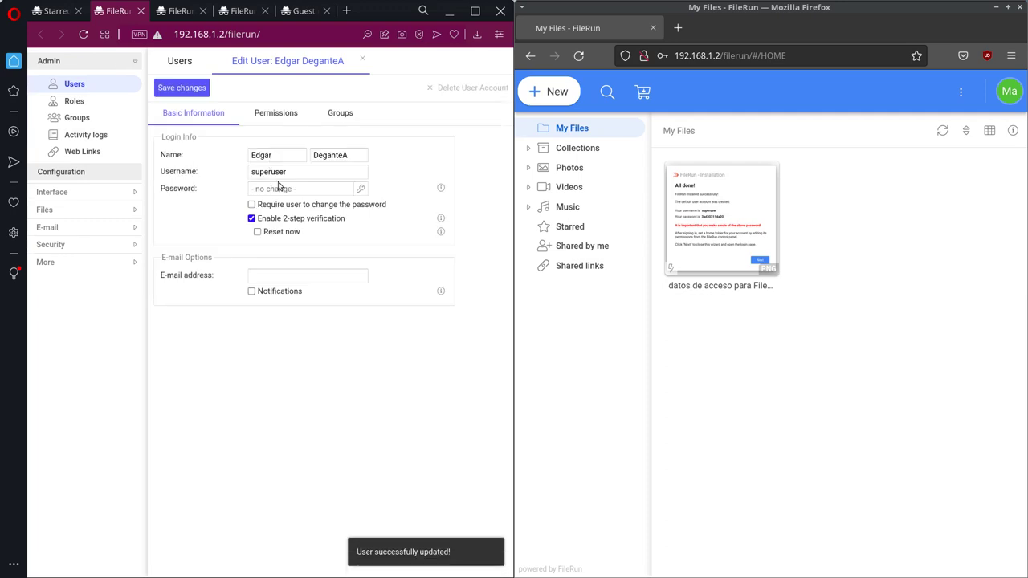
Step: Save the other user's account with its Permissions role still set to uploaders
{"action": "left_click", "coordinate": [75, 103]}
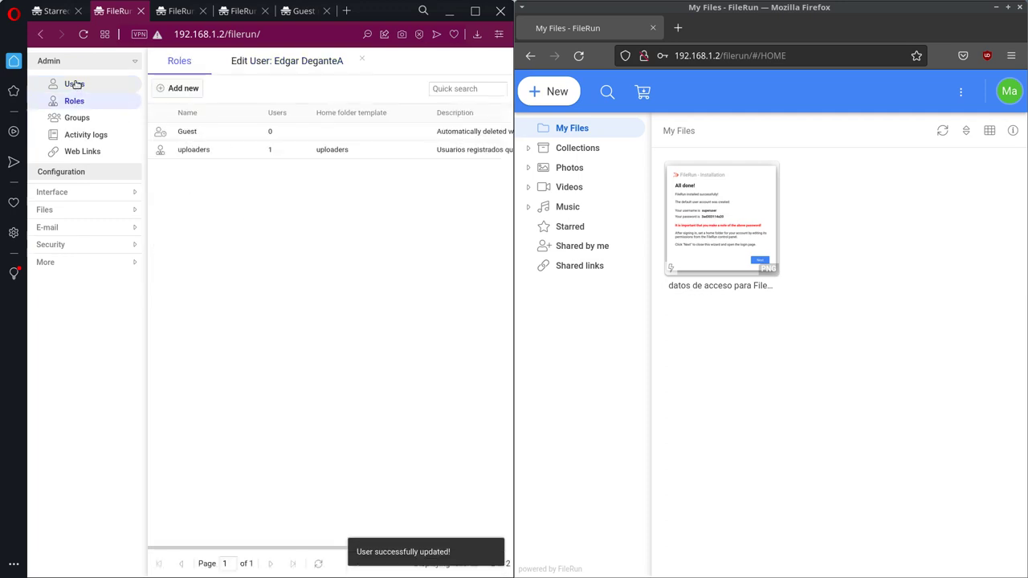
{"action": "left_click", "coordinate": [74, 85]}
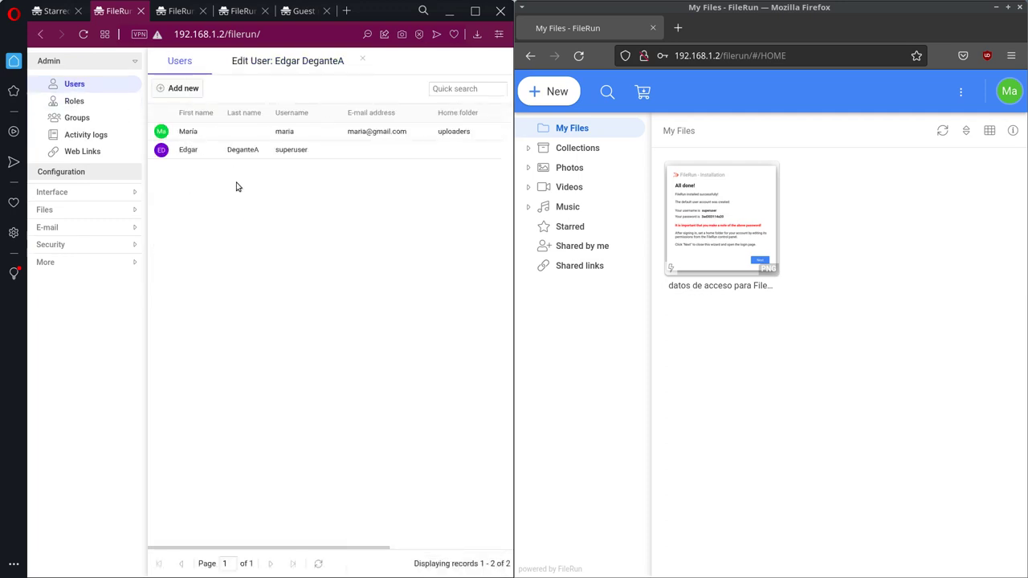
{"action": "left_click", "coordinate": [207, 133]}
{"action": "double_click", "coordinate": [227, 127]}
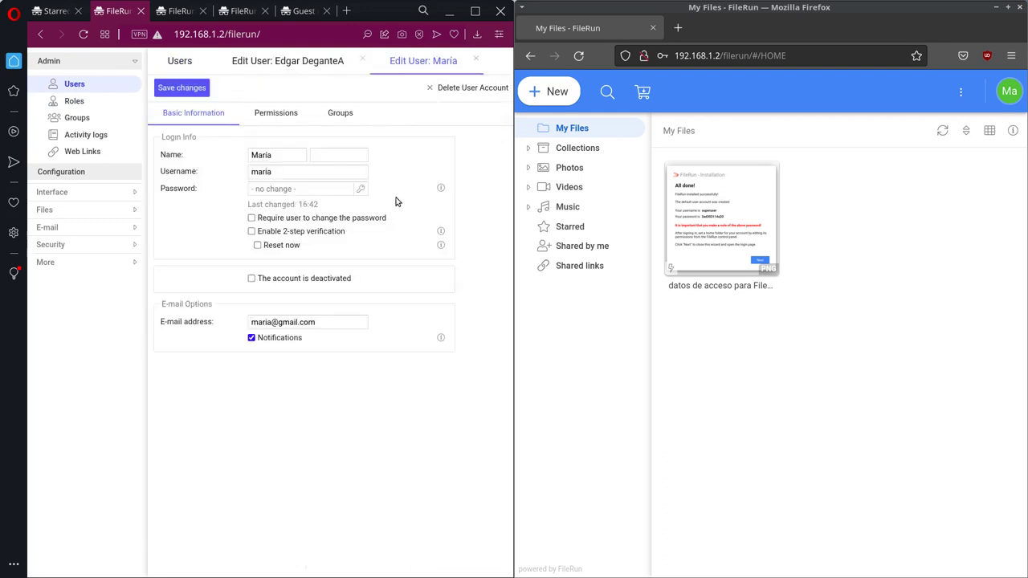
{"action": "left_click", "coordinate": [260, 114]}
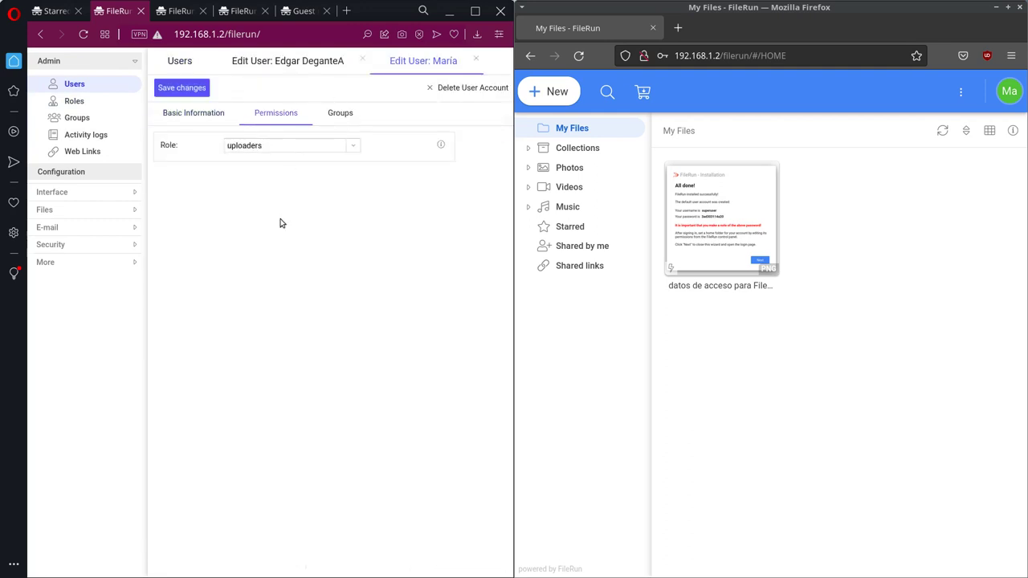
{"action": "left_click", "coordinate": [350, 152]}
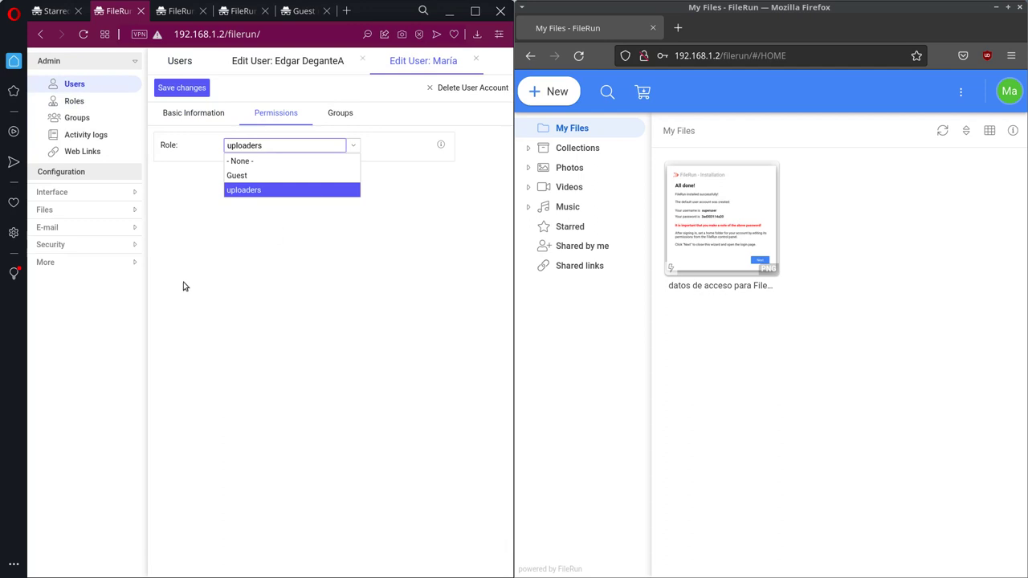
{"action": "left_click", "coordinate": [249, 208]}
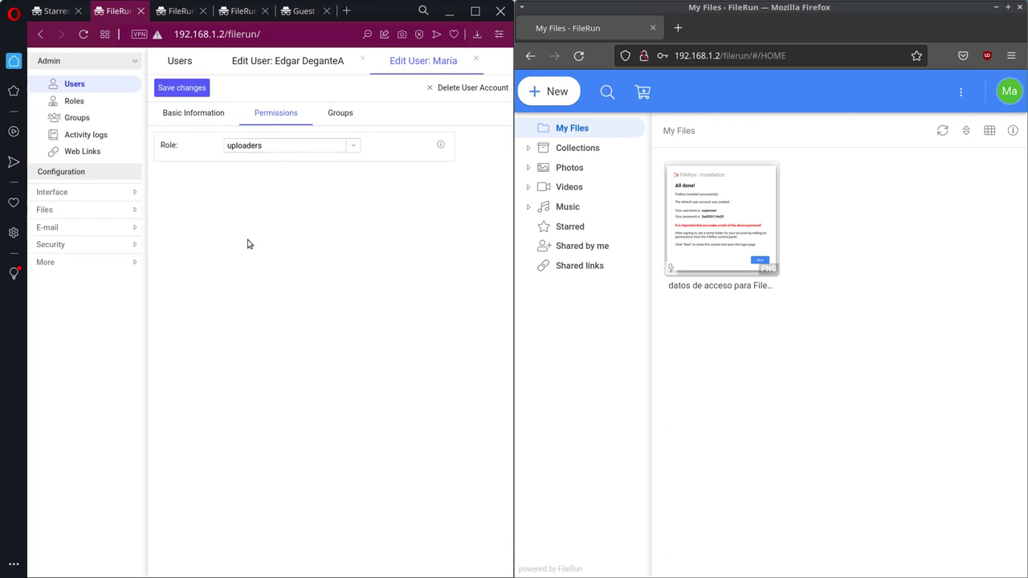
{"action": "left_click", "coordinate": [190, 87]}
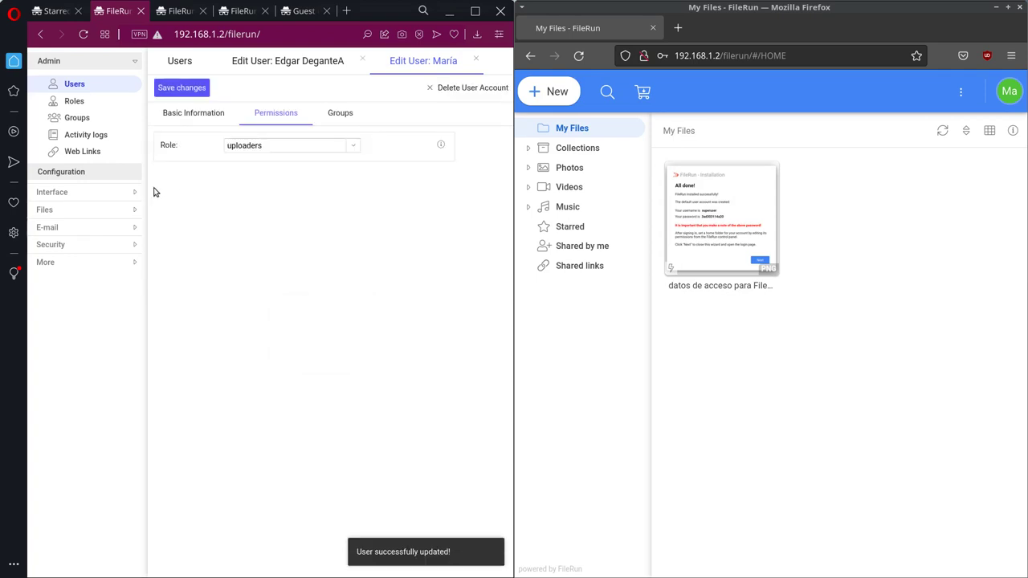
{"action": "left_click", "coordinate": [86, 135]}
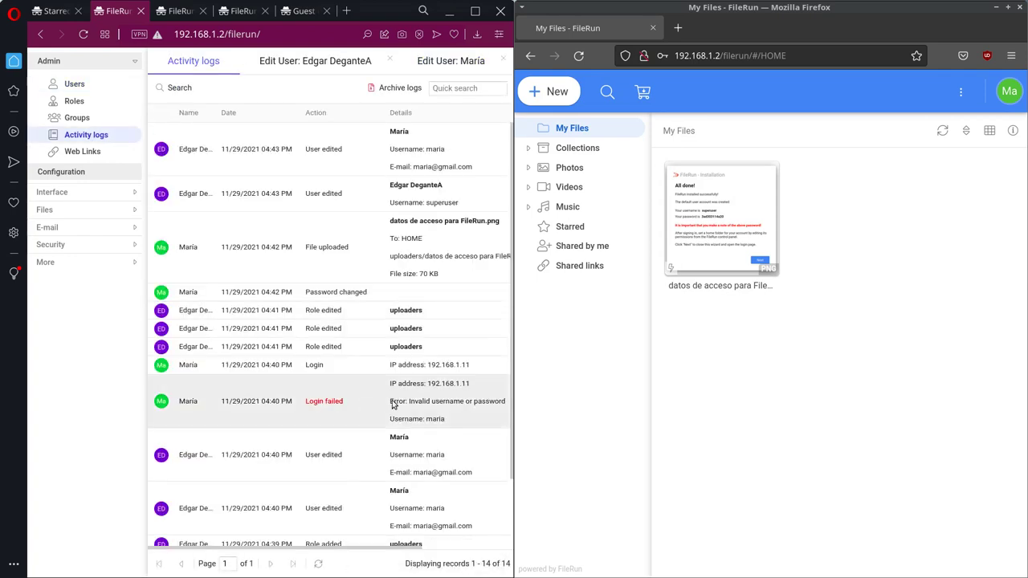
Step: Inspect the activity log's File uploaded entry and its uploaders path
{"action": "scroll", "coordinate": [394, 410], "scroll_direction": "down", "scroll_amount": 2}
{"action": "scroll", "coordinate": [458, 228], "scroll_direction": "up", "scroll_amount": 2}
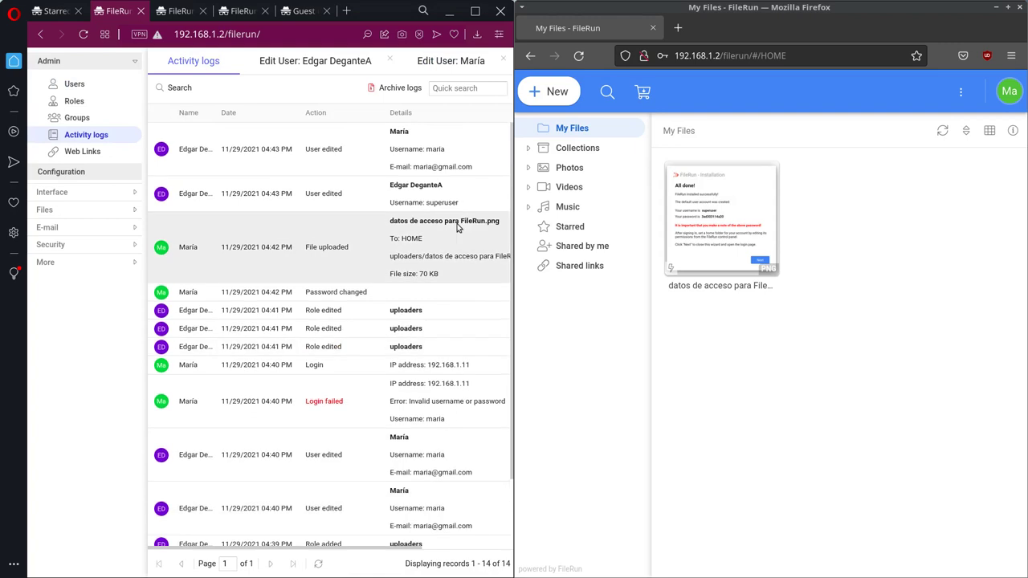
{"action": "left_click", "coordinate": [468, 261]}
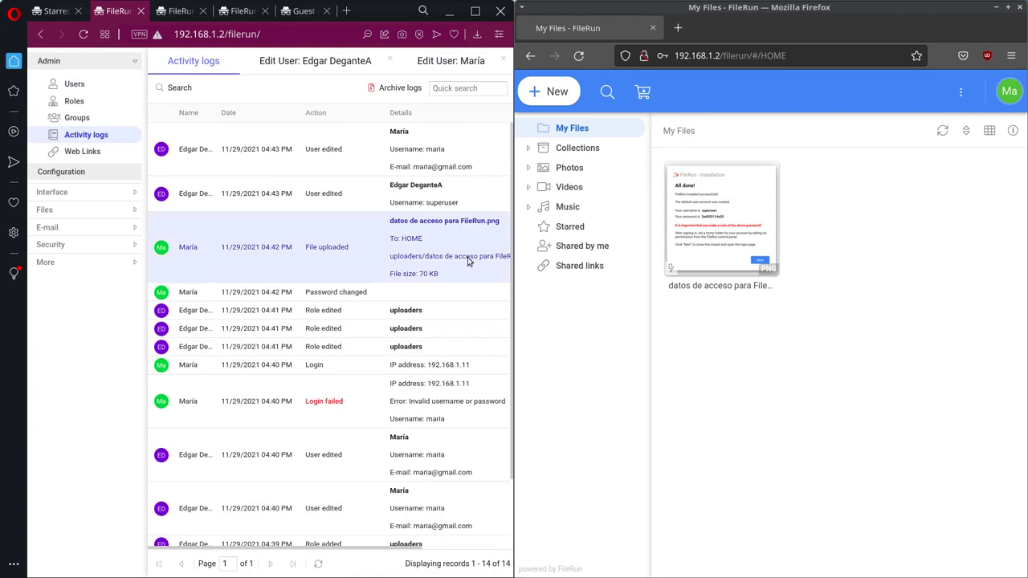
{"action": "double_click", "coordinate": [404, 257]}
{"action": "left_click", "coordinate": [317, 248]}
{"action": "left_click", "coordinate": [190, 250]}
{"action": "left_click", "coordinate": [222, 254]}
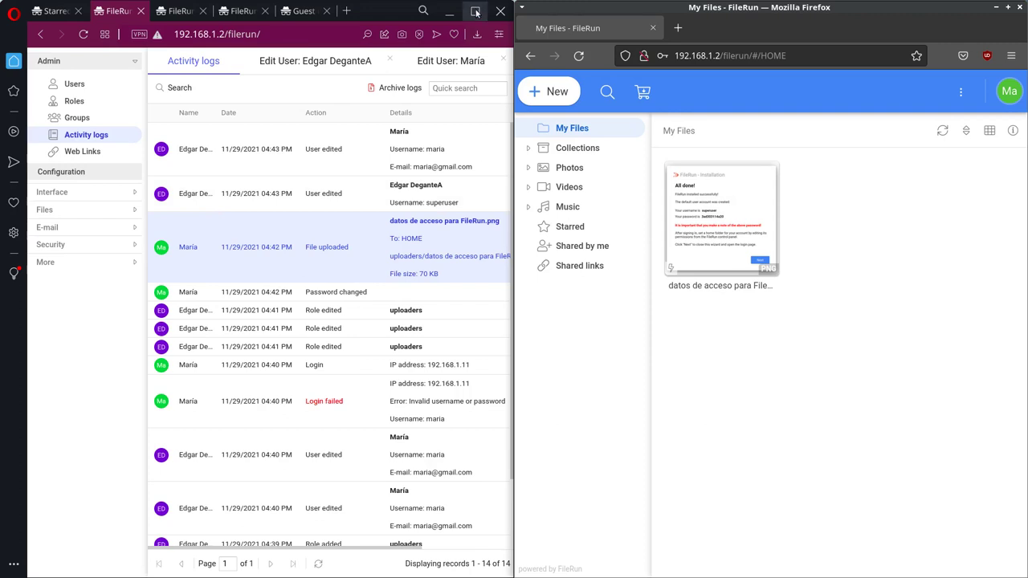
{"action": "left_click", "coordinate": [449, 11]}
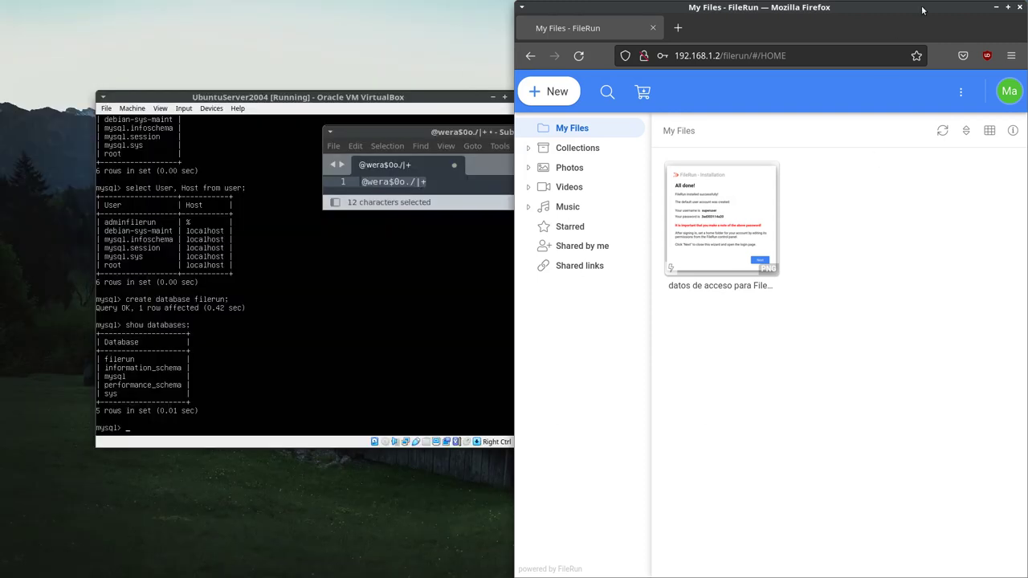
Step: Maximize the user's Firefox window showing My Files
{"action": "double_click", "coordinate": [922, 10]}
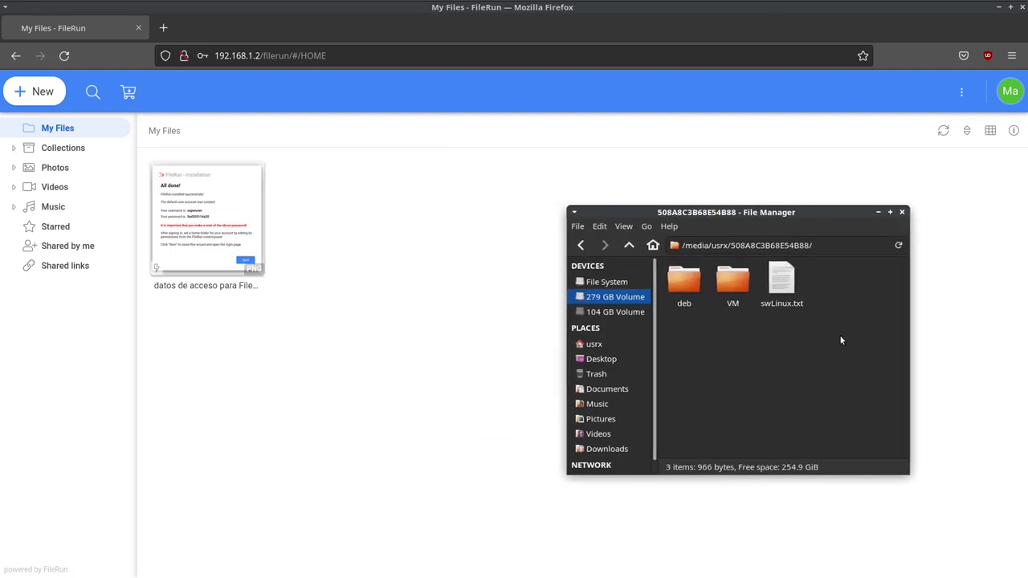
{"action": "left_click_drag", "start_coordinate": [784, 282], "coordinate": [357, 270]}
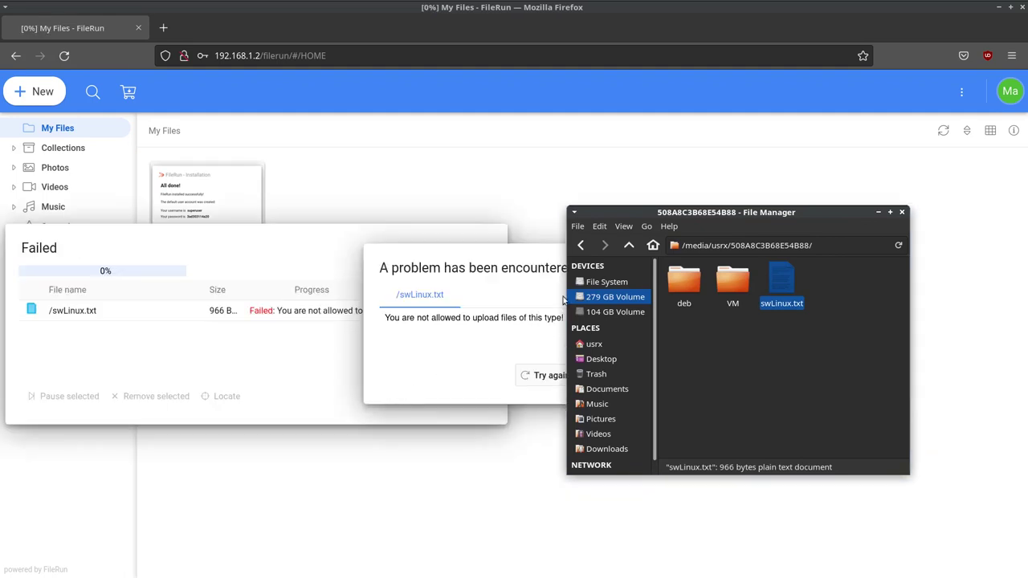
{"action": "left_click_drag", "start_coordinate": [754, 215], "coordinate": [860, 248]}
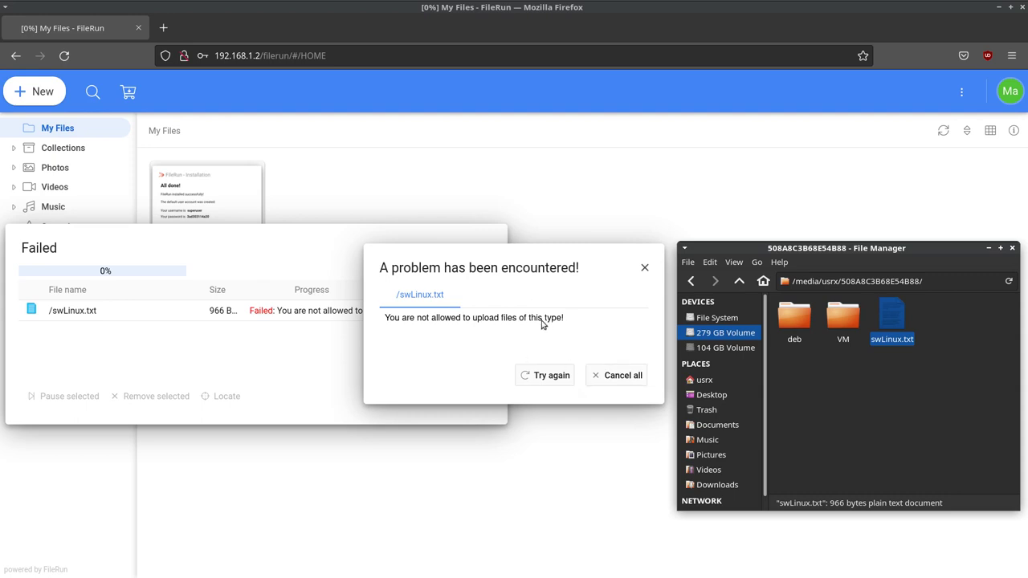
{"action": "left_click", "coordinate": [602, 375]}
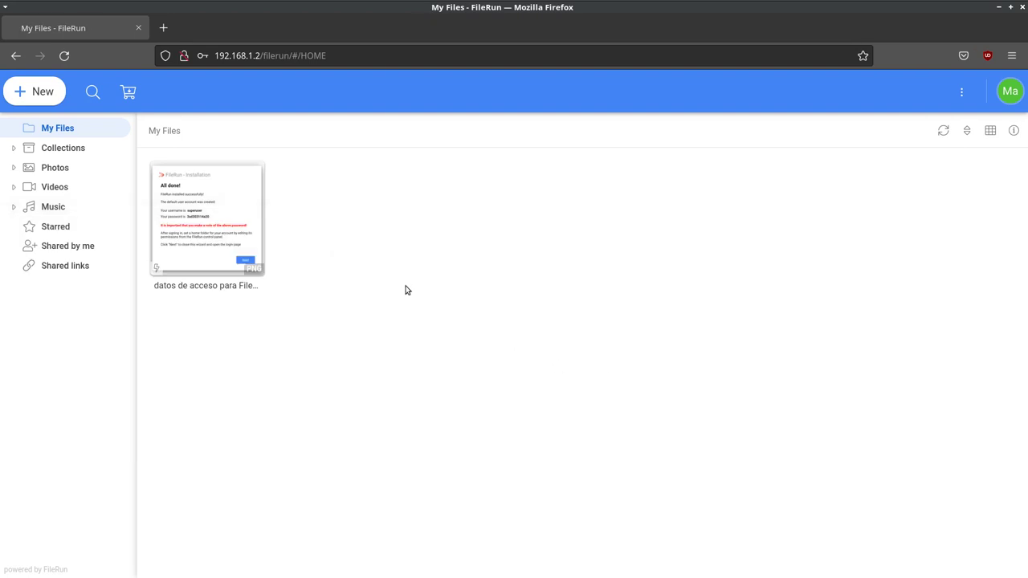
Step: Tile the user's browser to the right and open the admin's FileRun control panel
{"action": "left_click_drag", "start_coordinate": [649, 8], "coordinate": [1027, 257]}
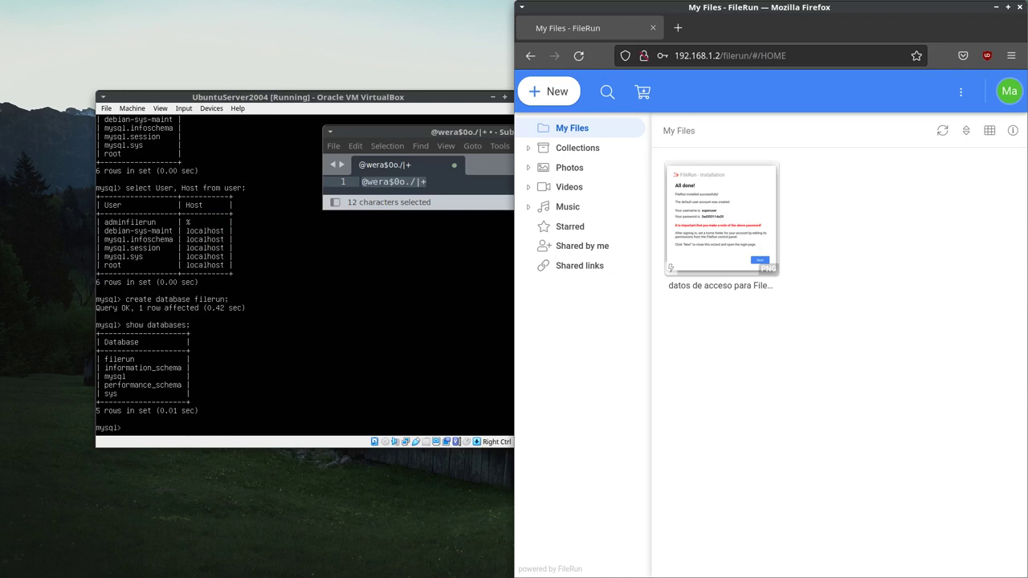
{"action": "key", "text": "alt+Tab"}
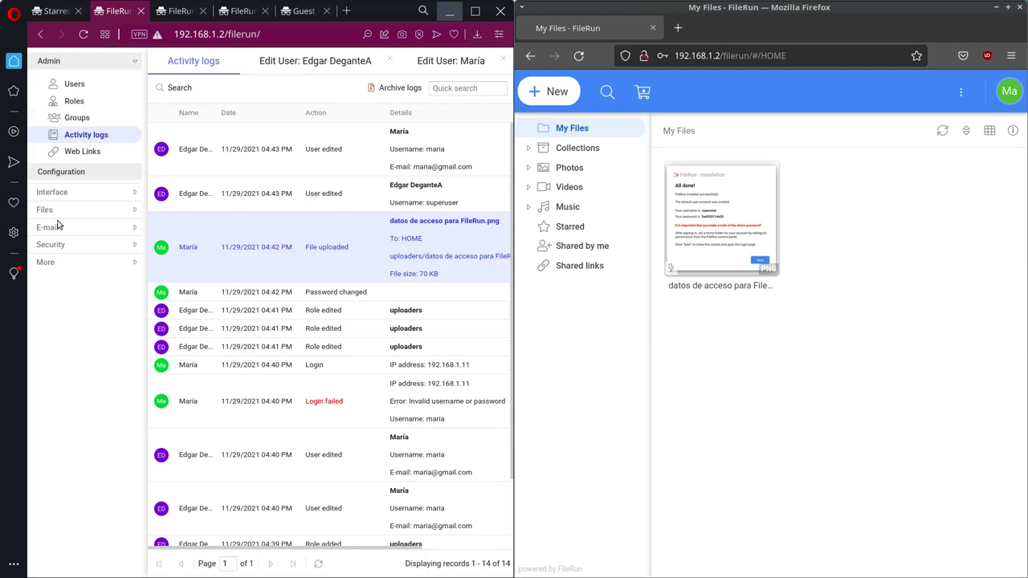
{"action": "left_click", "coordinate": [53, 11]}
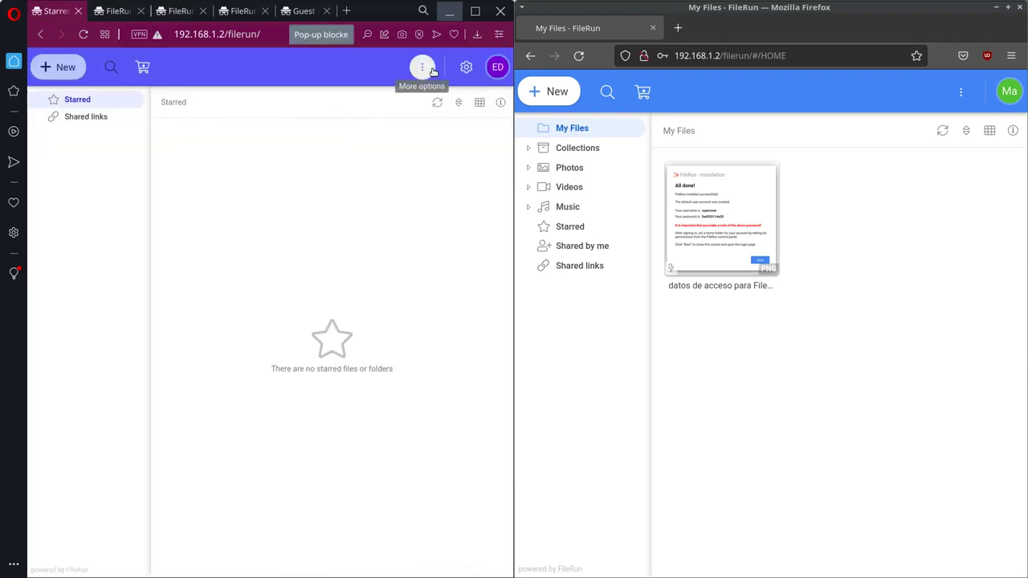
{"action": "left_click", "coordinate": [422, 66]}
{"action": "left_click", "coordinate": [422, 67]}
{"action": "left_click", "coordinate": [423, 67]}
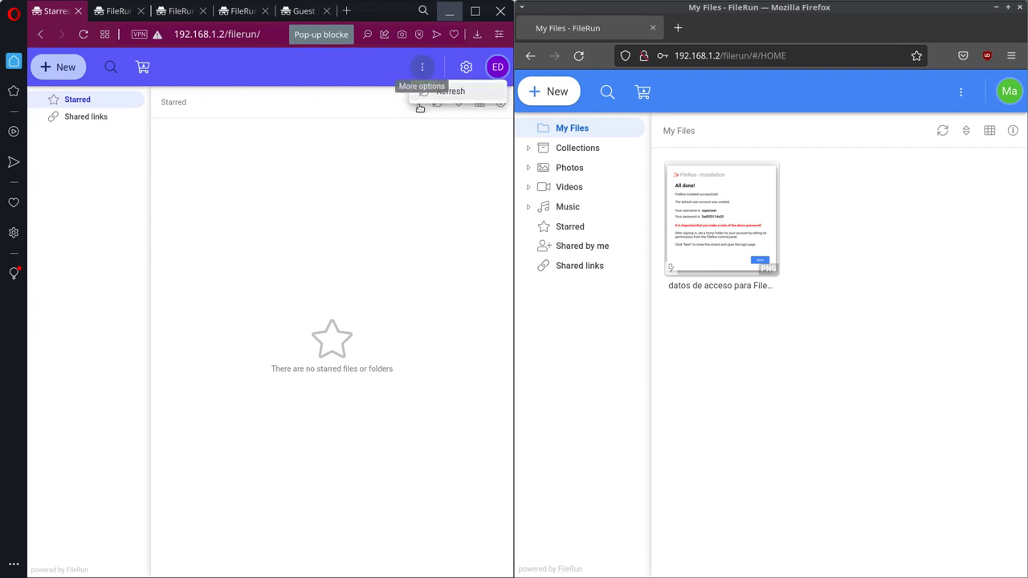
{"action": "left_click", "coordinate": [426, 232]}
{"action": "left_click", "coordinate": [465, 67]}
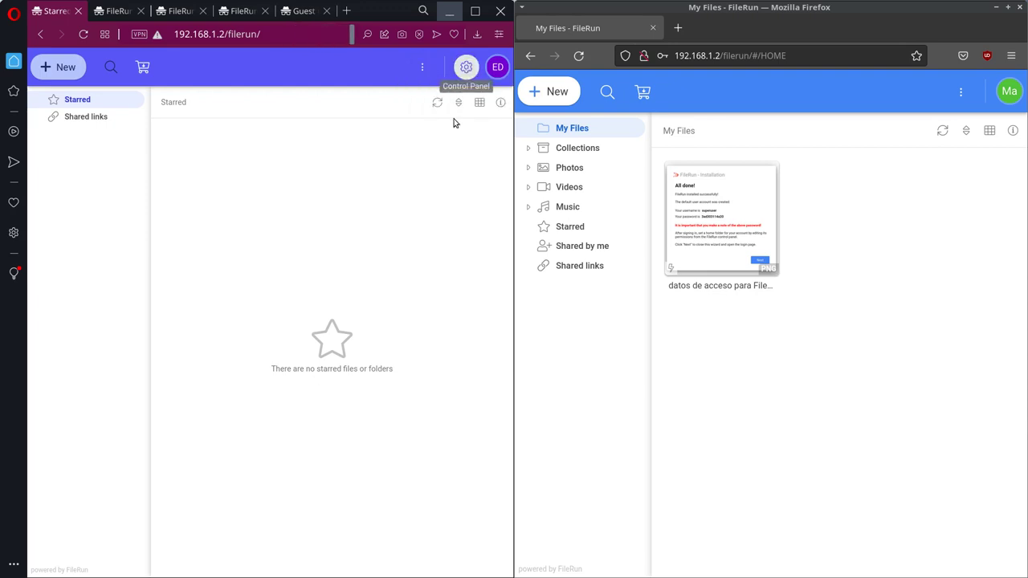
{"action": "left_click", "coordinate": [211, 339]}
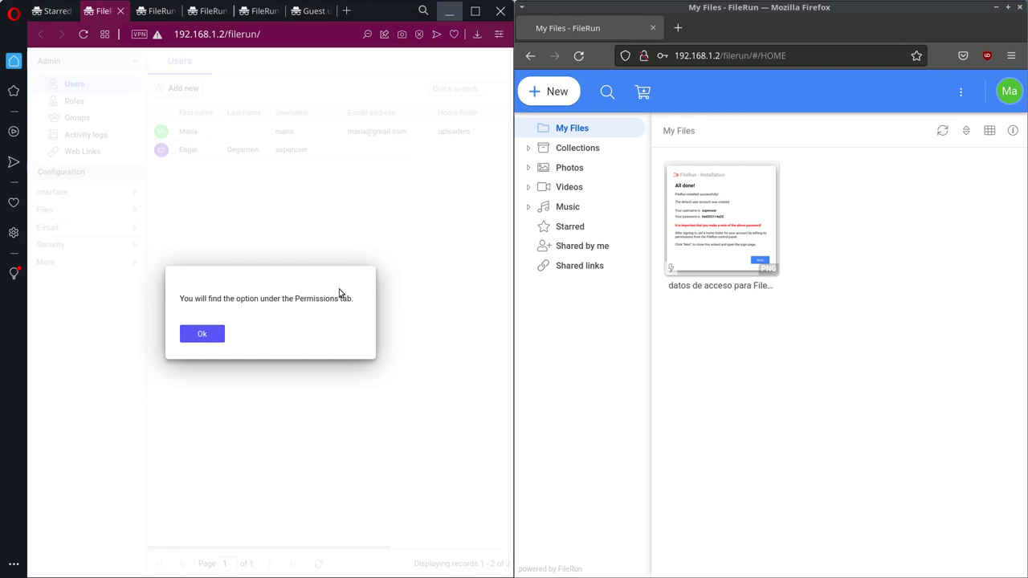
{"action": "left_click", "coordinate": [202, 336]}
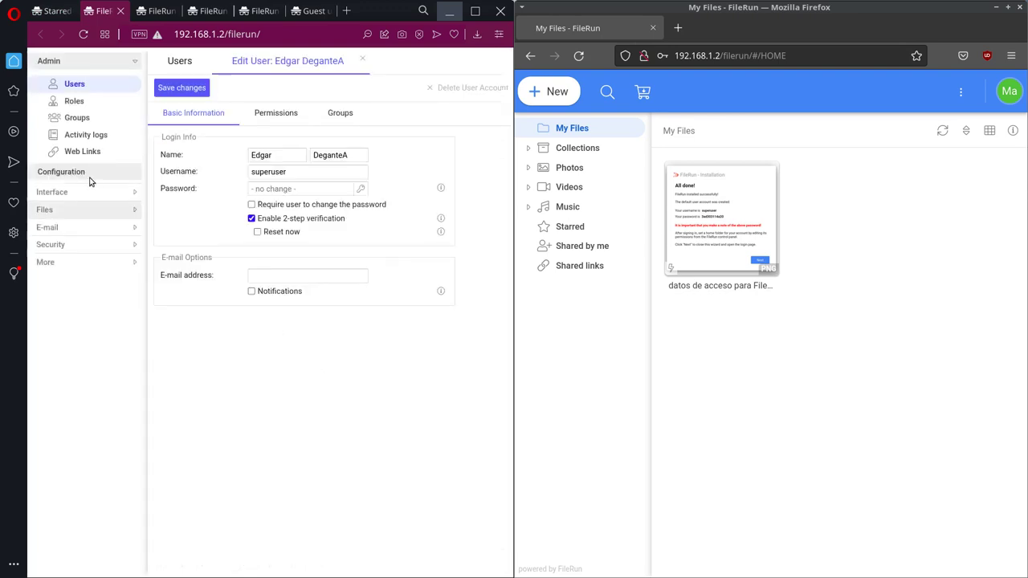
Step: Check the Interface default language list, which offers only English, and follow the 'here.' link
{"action": "left_click", "coordinate": [69, 200]}
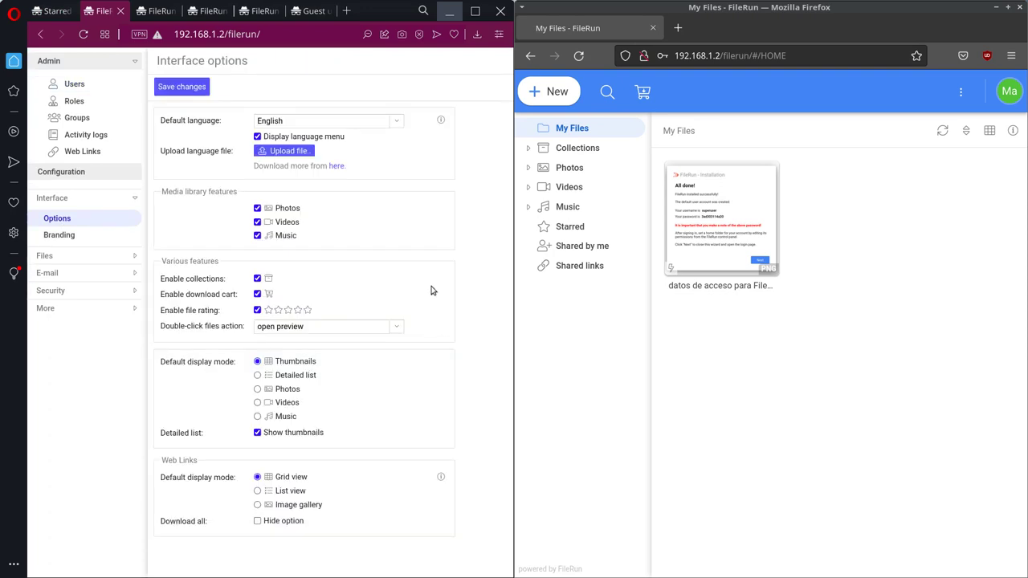
{"action": "left_click", "coordinate": [395, 126]}
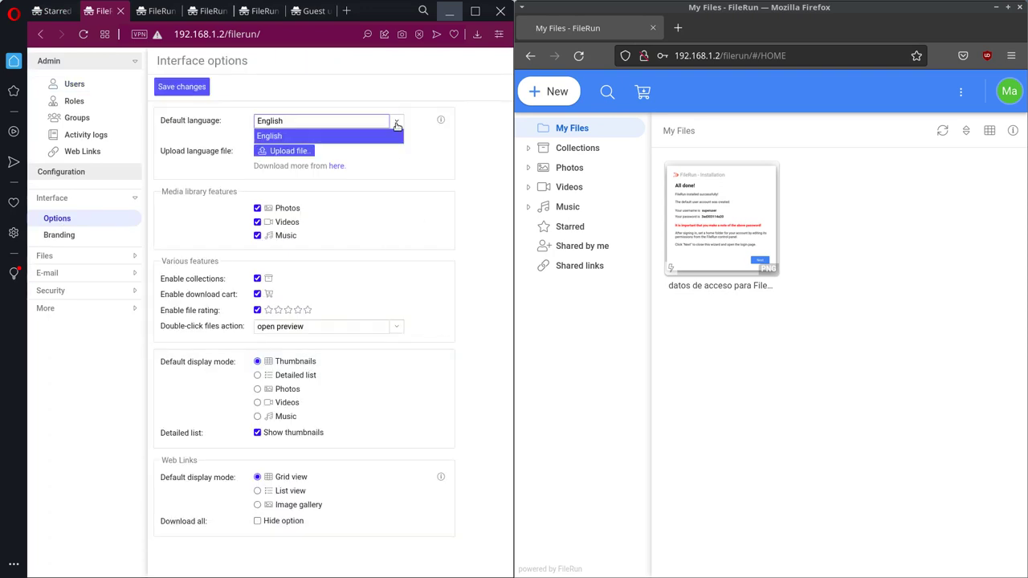
{"action": "left_click", "coordinate": [390, 149]}
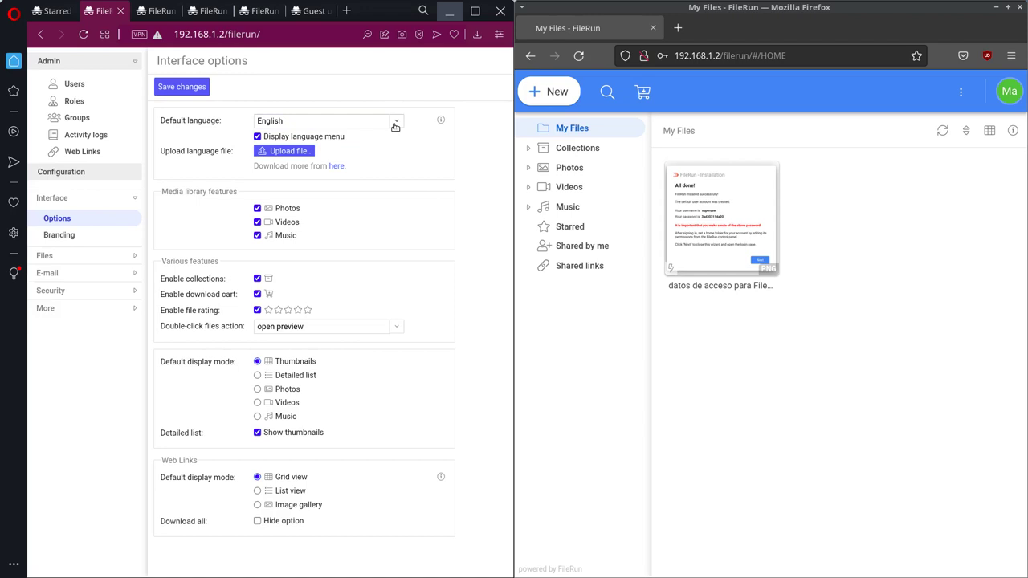
{"action": "left_click", "coordinate": [336, 167]}
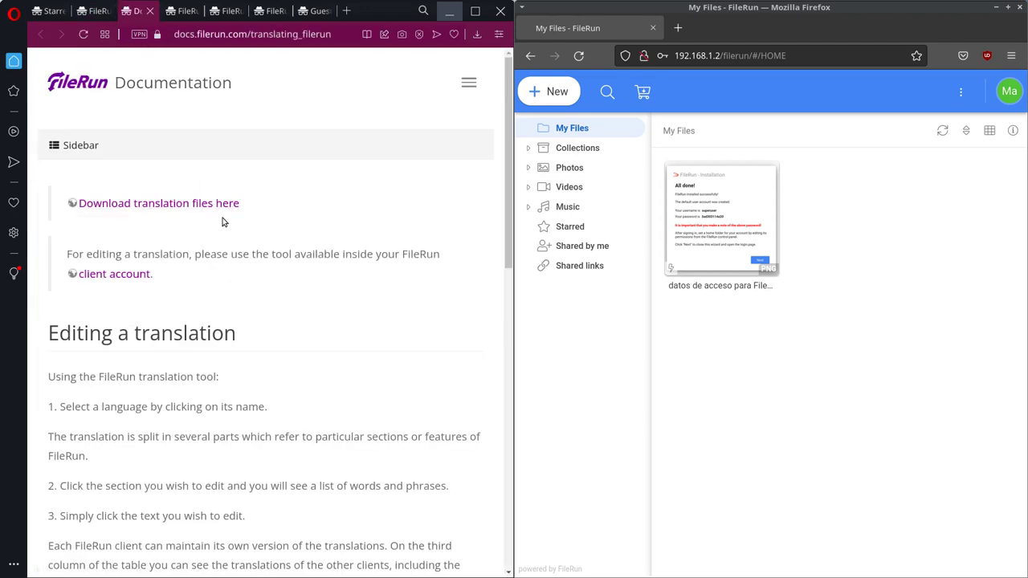
{"action": "scroll", "coordinate": [229, 248], "scroll_direction": "down", "scroll_amount": 1}
Step: Reach github.com/filerun/translations through the documentation's 'Download translation files here' link
{"action": "left_click", "coordinate": [172, 168]}
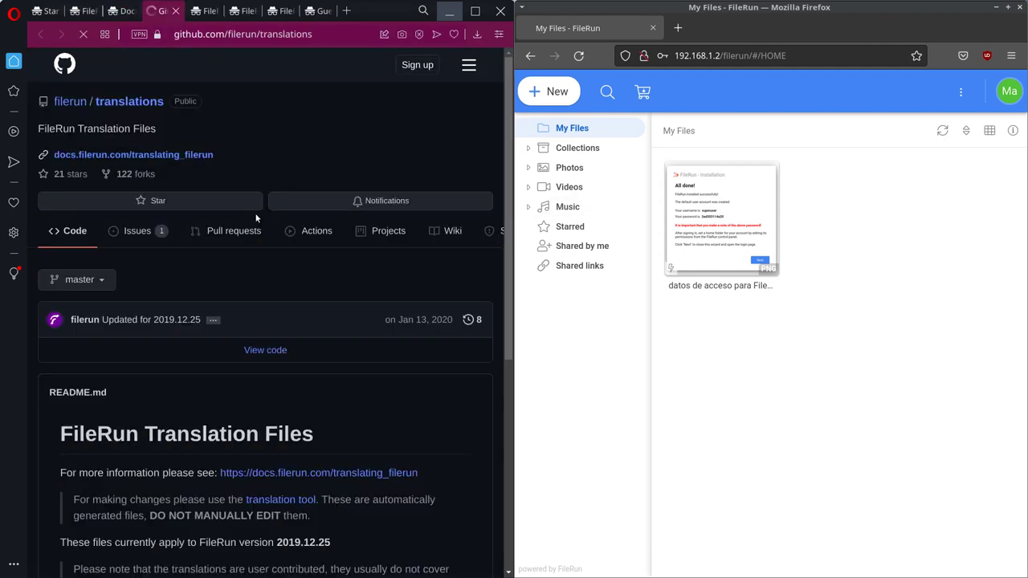
{"action": "scroll", "coordinate": [289, 395], "scroll_direction": "down", "scroll_amount": 5}
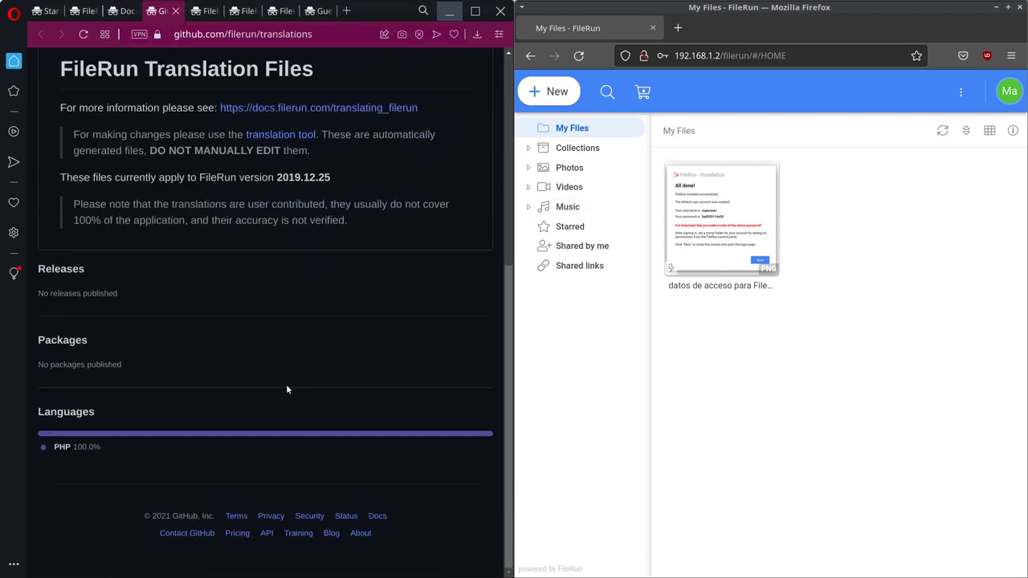
{"action": "scroll", "coordinate": [282, 375], "scroll_direction": "up", "scroll_amount": 5}
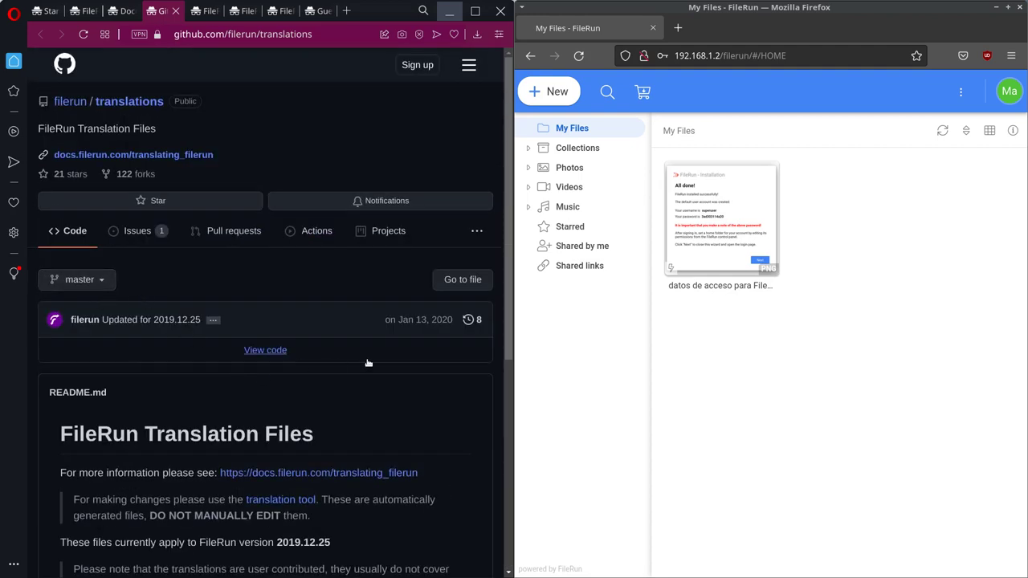
{"action": "scroll", "coordinate": [207, 275], "scroll_direction": "down", "scroll_amount": 1}
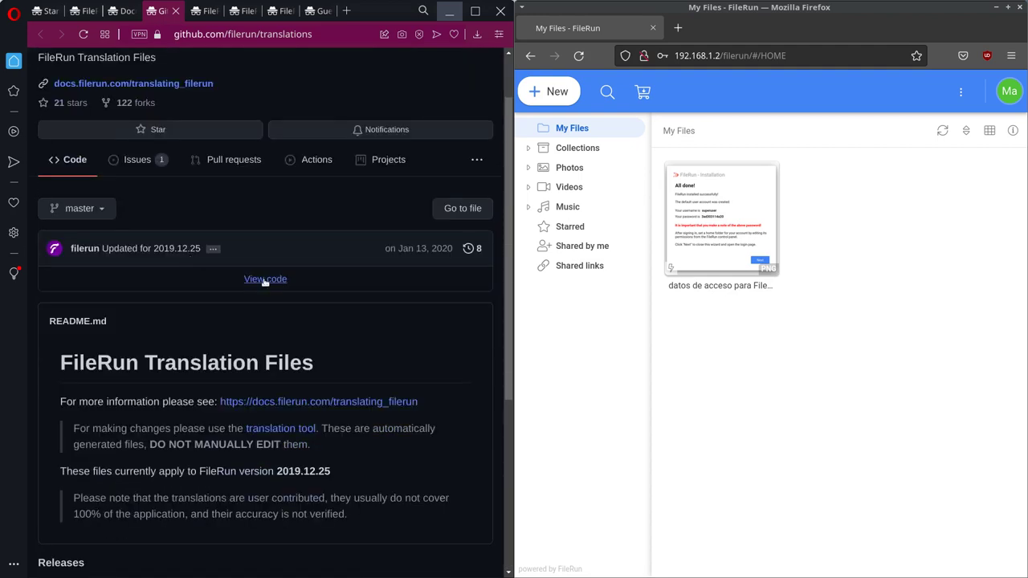
{"action": "left_click", "coordinate": [385, 403]}
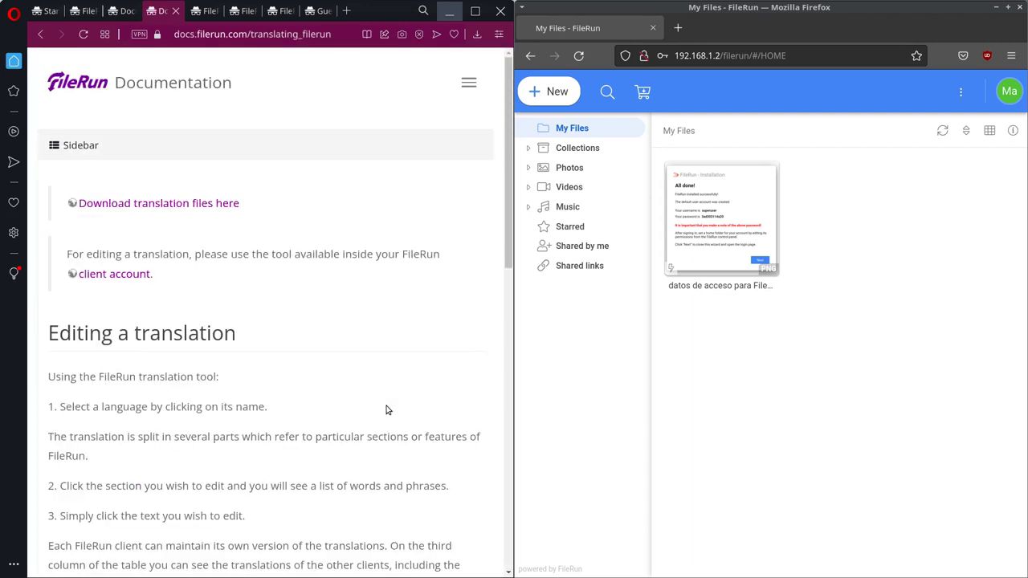
{"action": "scroll", "coordinate": [386, 410], "scroll_direction": "down", "scroll_amount": 4}
{"action": "scroll", "coordinate": [383, 392], "scroll_direction": "up", "scroll_amount": 2}
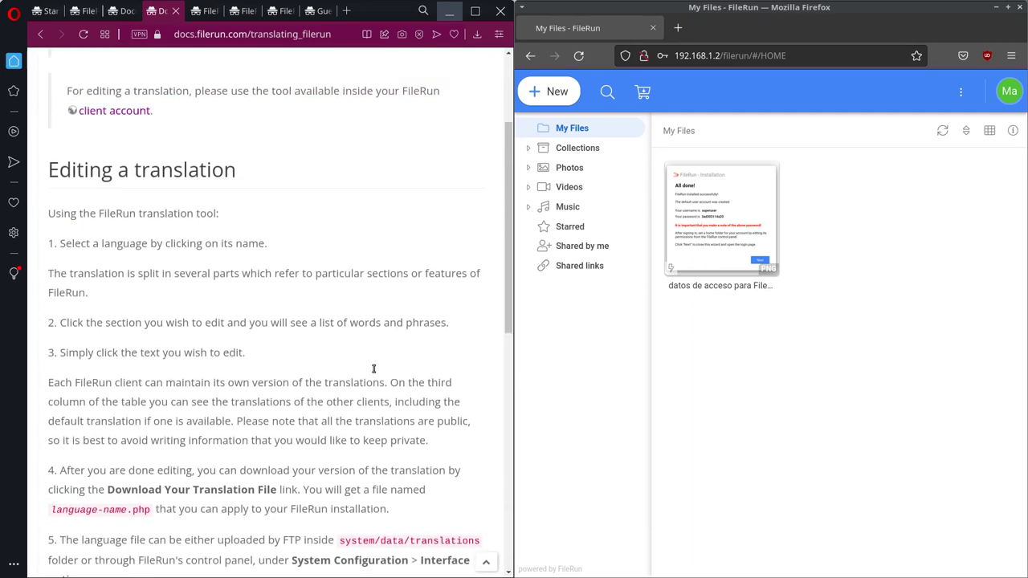
{"action": "scroll", "coordinate": [373, 369], "scroll_direction": "down", "scroll_amount": 2}
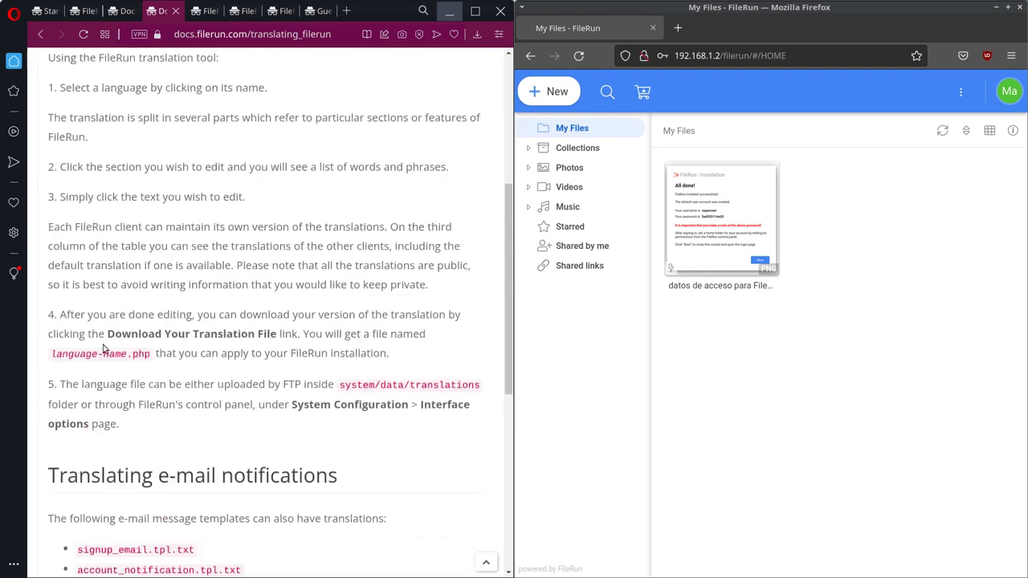
{"action": "scroll", "coordinate": [335, 374], "scroll_direction": "up", "scroll_amount": 3}
{"action": "scroll", "coordinate": [383, 372], "scroll_direction": "down", "scroll_amount": 3}
{"action": "scroll", "coordinate": [280, 170], "scroll_direction": "up", "scroll_amount": 4}
{"action": "left_click", "coordinate": [197, 168]}
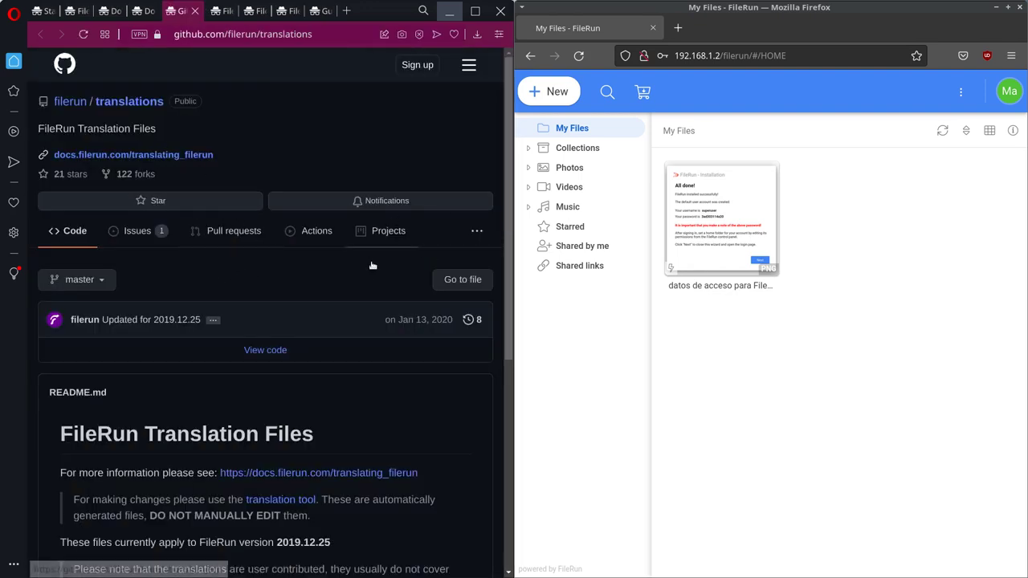
Step: Expand the repository's file list and look over the spanish.php translation code
{"action": "scroll", "coordinate": [497, 228], "scroll_direction": "down", "scroll_amount": 1}
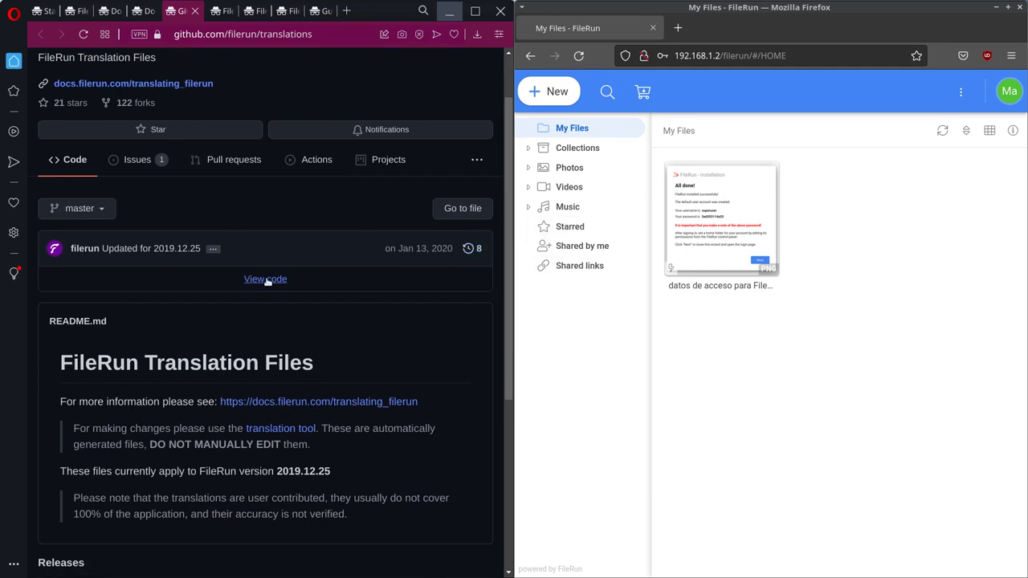
{"action": "left_click", "coordinate": [266, 279]}
{"action": "scroll", "coordinate": [175, 333], "scroll_direction": "down", "scroll_amount": 4}
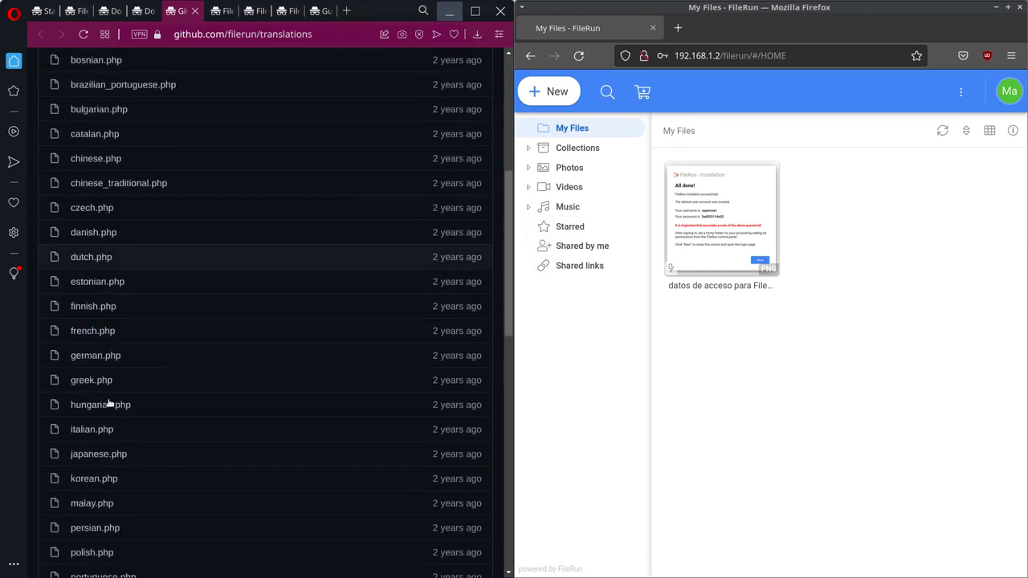
{"action": "scroll", "coordinate": [160, 402], "scroll_direction": "down", "scroll_amount": 6}
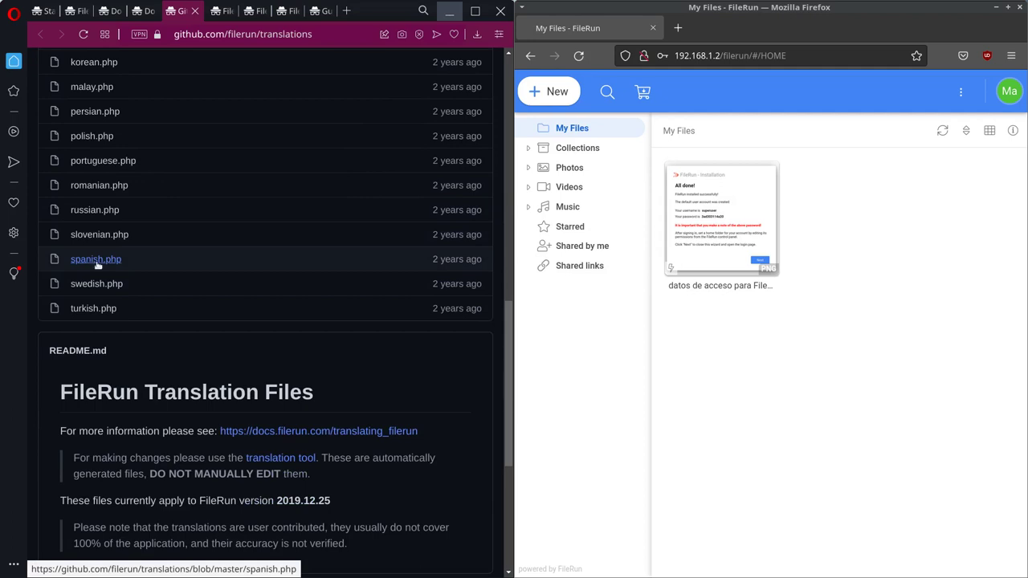
{"action": "left_click", "coordinate": [110, 261]}
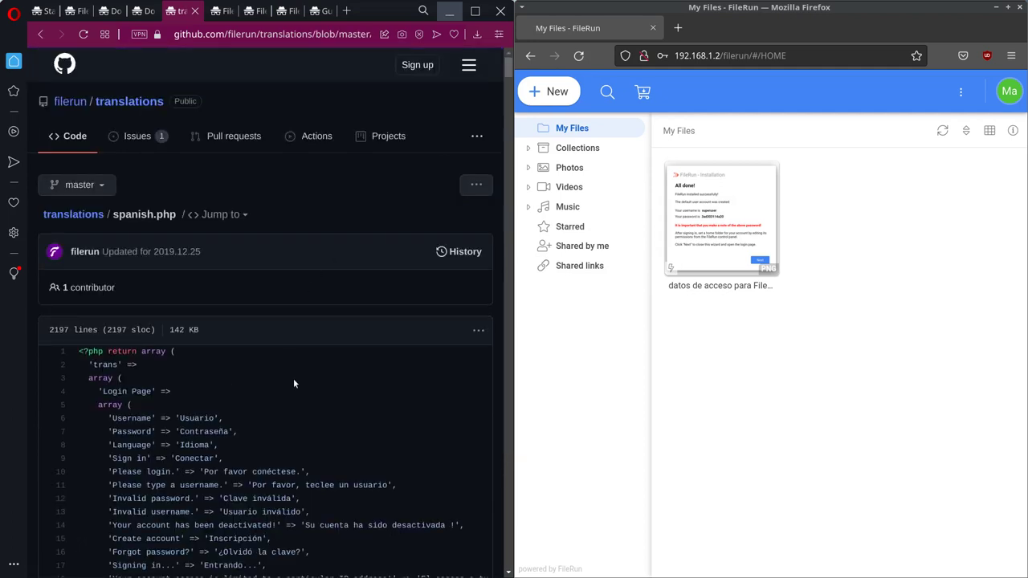
{"action": "scroll", "coordinate": [385, 321], "scroll_direction": "down", "scroll_amount": 2}
{"action": "left_click", "coordinate": [479, 188]}
{"action": "left_click", "coordinate": [331, 255]}
{"action": "left_click_drag", "start_coordinate": [77, 208], "coordinate": [376, 563]}
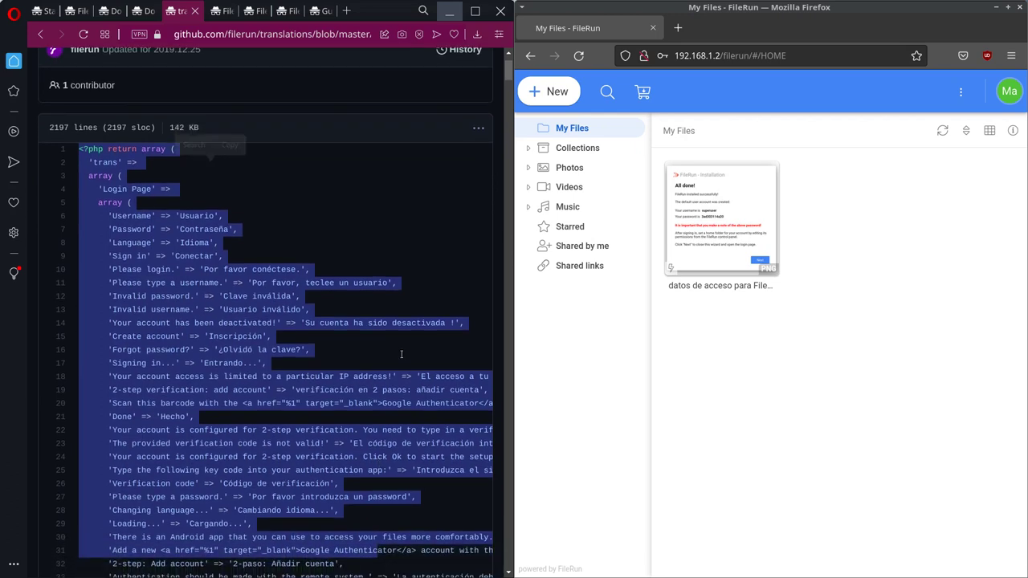
{"action": "scroll", "coordinate": [401, 354], "scroll_direction": "down", "scroll_amount": 5}
{"action": "key", "text": "shift+Down"}
{"action": "key", "text": "shift+Down"}
{"action": "key", "text": "shift+Down"}
{"action": "key", "text": "shift+Down"}
{"action": "key", "text": "shift+Down"}
{"action": "key", "text": "shift+Down"}
{"action": "key", "text": "shift+Down"}
{"action": "key", "text": "shift+Down"}
{"action": "key", "text": "shift+Down"}
{"action": "key", "text": "shift+Down"}
{"action": "key", "text": "shift+Down"}
{"action": "key", "text": "shift+Down"}
{"action": "key", "text": "shift+Down"}
{"action": "key", "text": "shift+Down"}
{"action": "key", "text": "shift+Down"}
{"action": "key", "text": "shift+Down"}
{"action": "key", "text": "shift+Down"}
{"action": "key", "text": "shift+Down"}
{"action": "key", "text": "shift+Down"}
{"action": "key", "text": "shift+Down"}
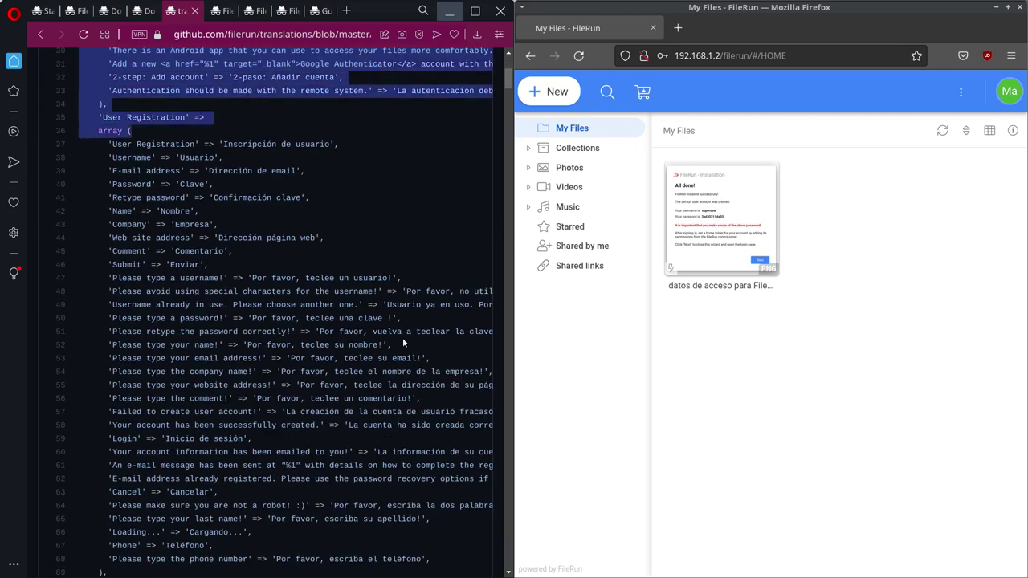
{"action": "key", "text": "shift+Down"}
{"action": "key", "text": "shift+Down"}
{"action": "key", "text": "shift+Down"}
{"action": "key", "text": "shift+Down"}
{"action": "key", "text": "shift+Down"}
{"action": "key", "text": "shift+Down"}
{"action": "key", "text": "shift+Down"}
{"action": "key", "text": "shift+Down"}
{"action": "key", "text": "shift+Down"}
{"action": "key", "text": "shift+Down"}
{"action": "key", "text": "shift+Down"}
{"action": "key", "text": "shift+Down"}
{"action": "key", "text": "shift+Down"}
{"action": "key", "text": "shift+Down"}
{"action": "key", "text": "shift+Down"}
{"action": "key", "text": "shift+Down"}
{"action": "key", "text": "shift+Down"}
{"action": "key", "text": "shift+Down"}
{"action": "key", "text": "shift+Down"}
{"action": "key", "text": "shift+Down"}
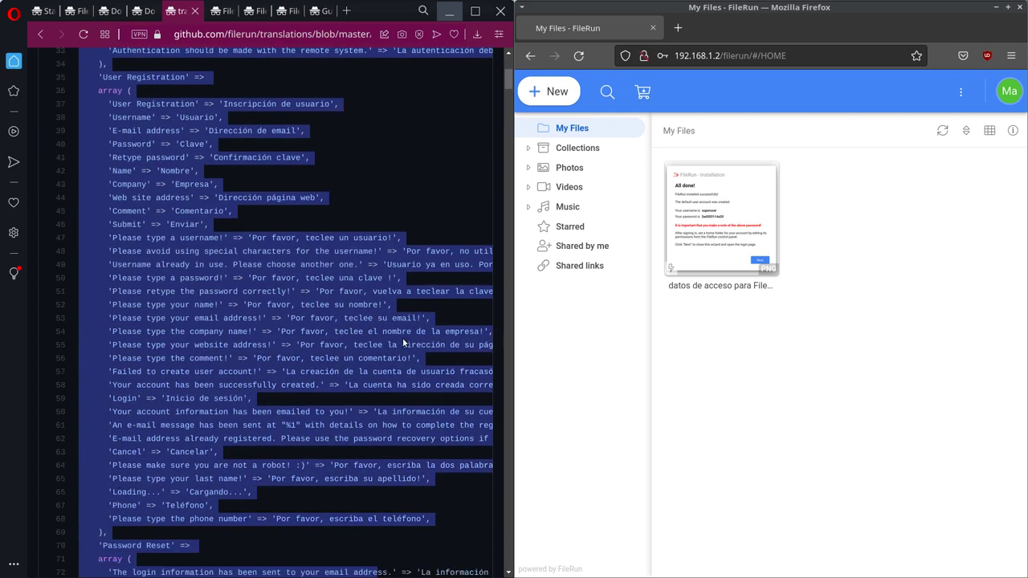
{"action": "key", "text": "ctrl+Home"}
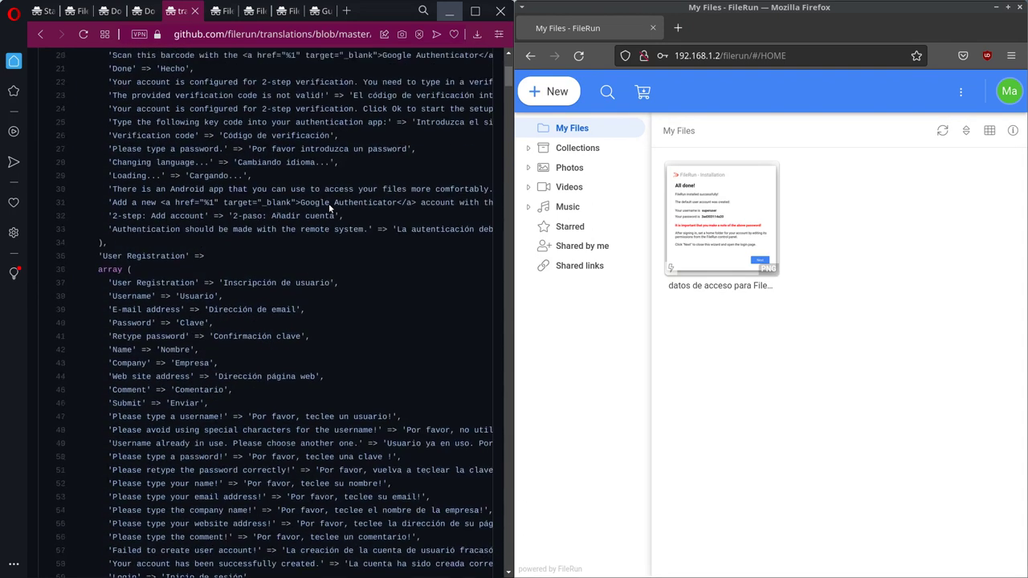
Step: Download the translations repository as translations-master.zip via Code > Download ZIP
{"action": "left_click", "coordinate": [41, 34]}
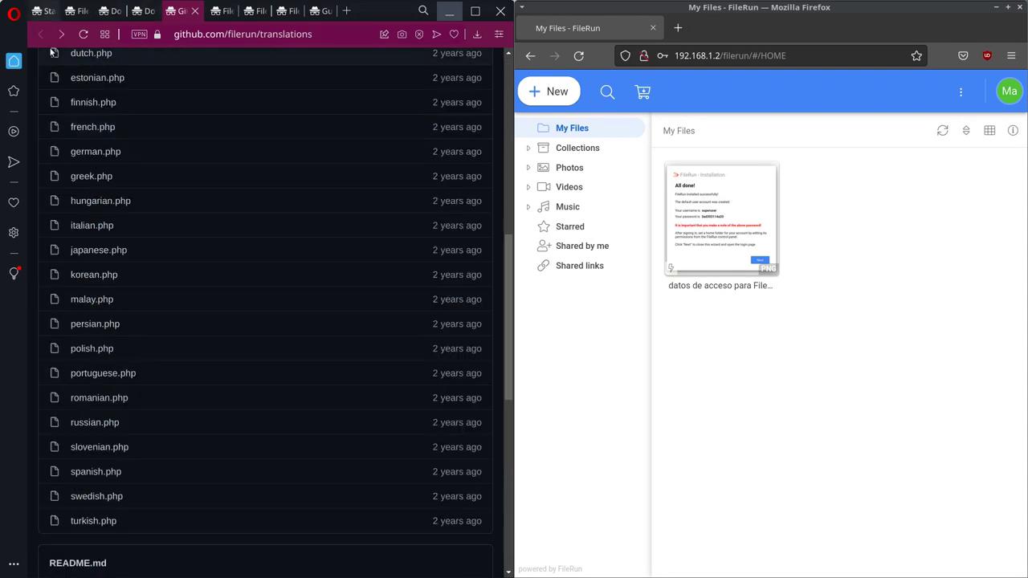
{"action": "scroll", "coordinate": [216, 201], "scroll_direction": "up", "scroll_amount": 6}
{"action": "scroll", "coordinate": [216, 202], "scroll_direction": "up", "scroll_amount": 2}
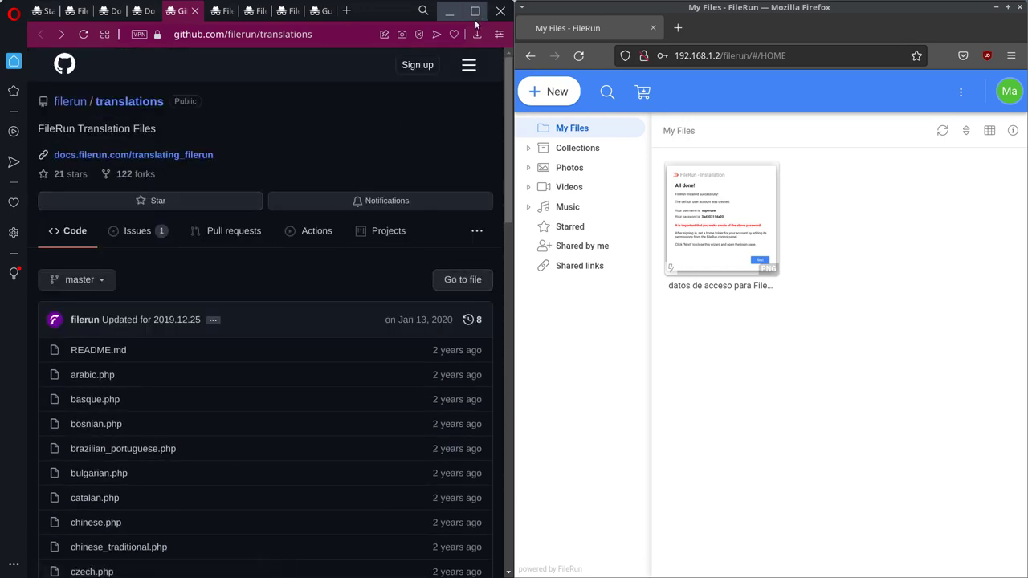
{"action": "key", "text": "ctrl+w"}
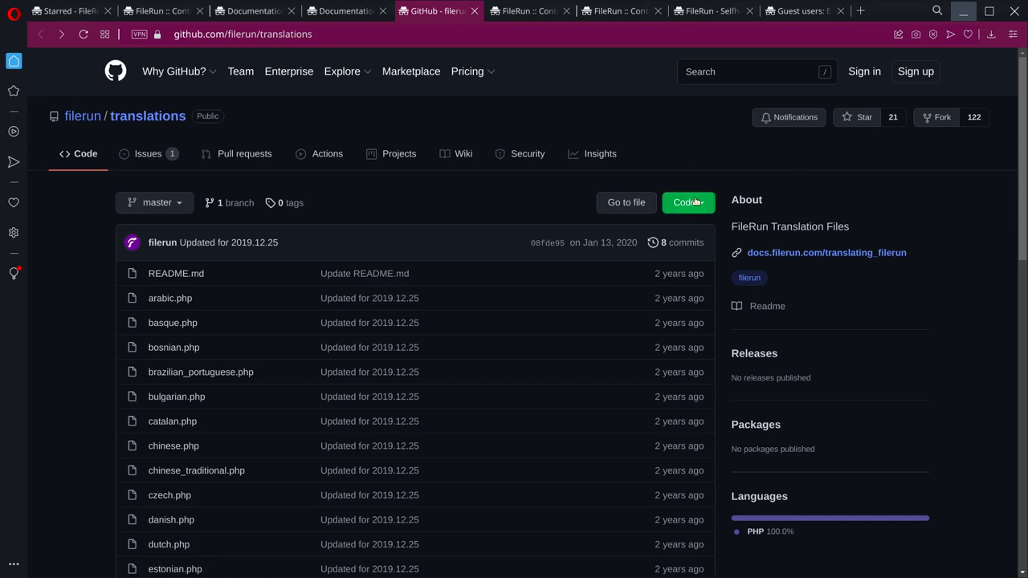
{"action": "left_click", "coordinate": [701, 205]}
{"action": "left_click", "coordinate": [540, 336]}
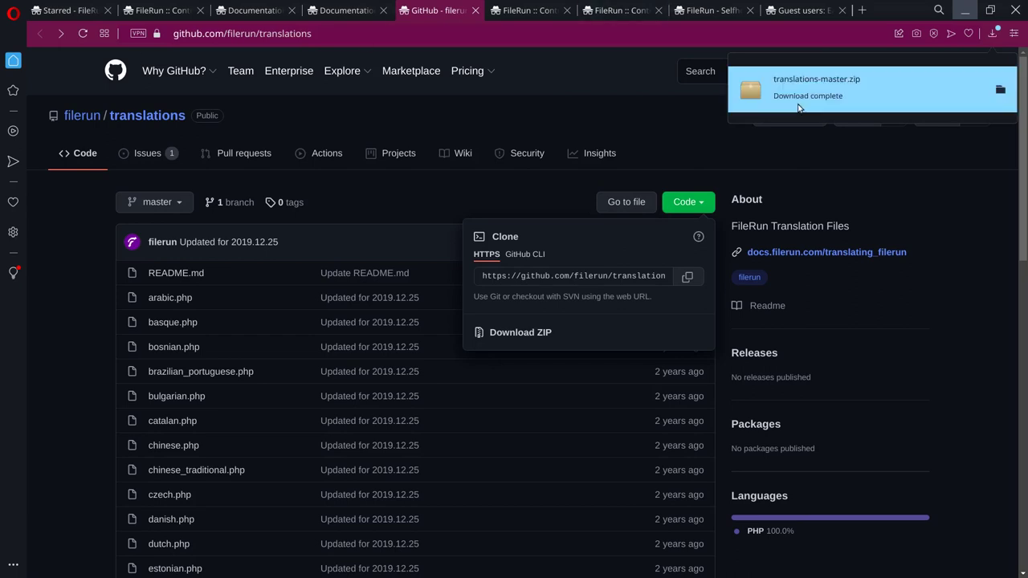
Step: Extract translations-master.zip in Downloads and open the 31-item translations-master folder
{"action": "left_click", "coordinate": [1000, 91]}
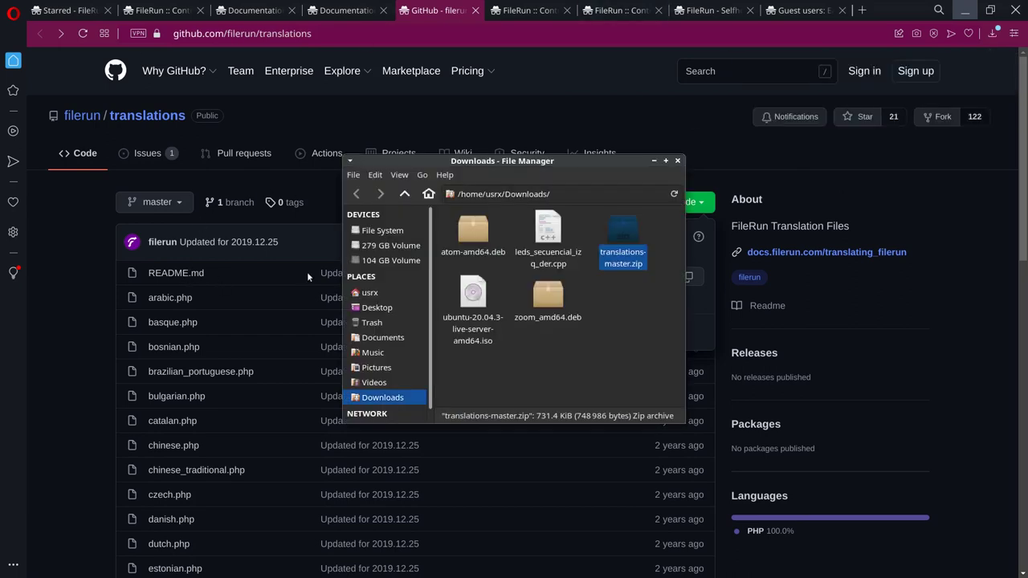
{"action": "right_click", "coordinate": [618, 243]}
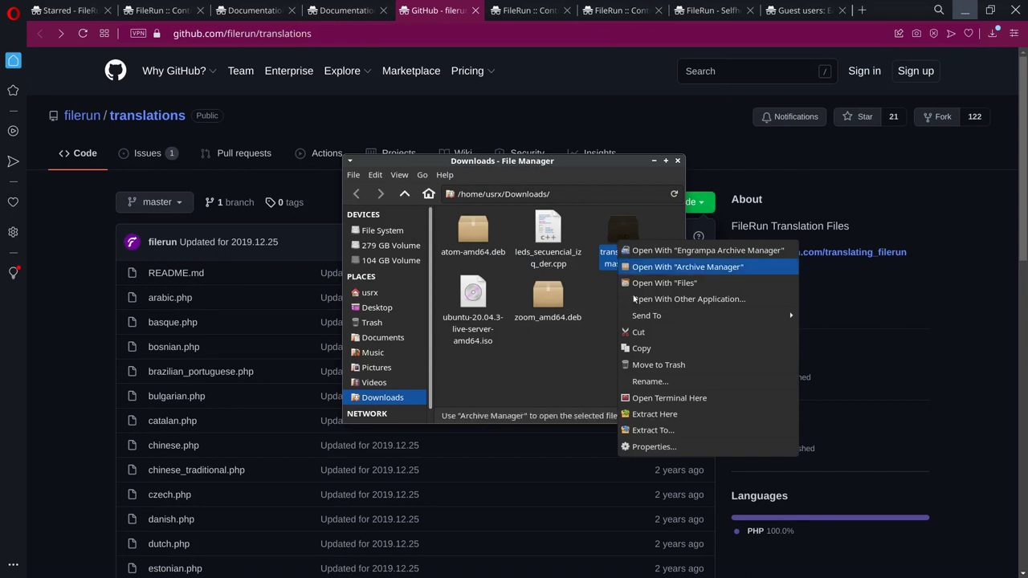
{"action": "left_click", "coordinate": [681, 413]}
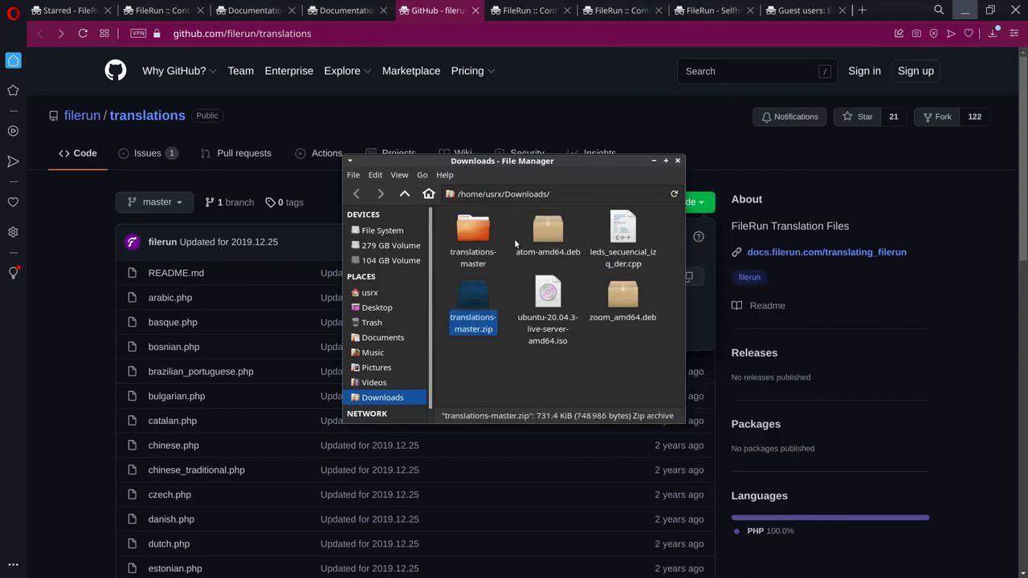
{"action": "double_click", "coordinate": [474, 233]}
{"action": "left_click_drag", "start_coordinate": [615, 164], "coordinate": [473, 244]}
Step: Upload Downloads/translations-master/spanish.php as an interface language file and save the options
{"action": "left_click", "coordinate": [113, 6]}
{"action": "left_click", "coordinate": [113, 7]}
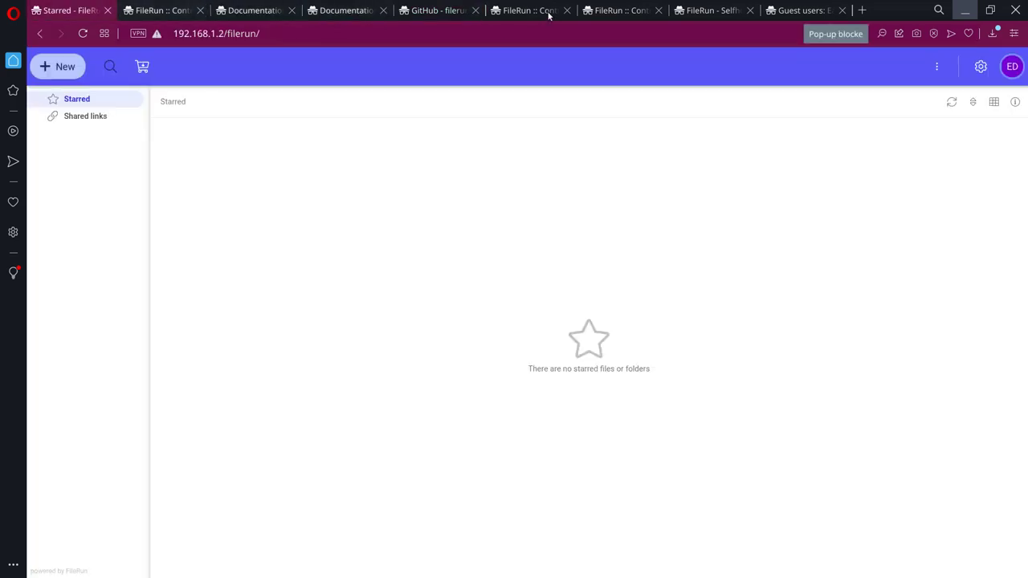
{"action": "left_click", "coordinate": [173, 7]}
{"action": "right_click", "coordinate": [173, 7]}
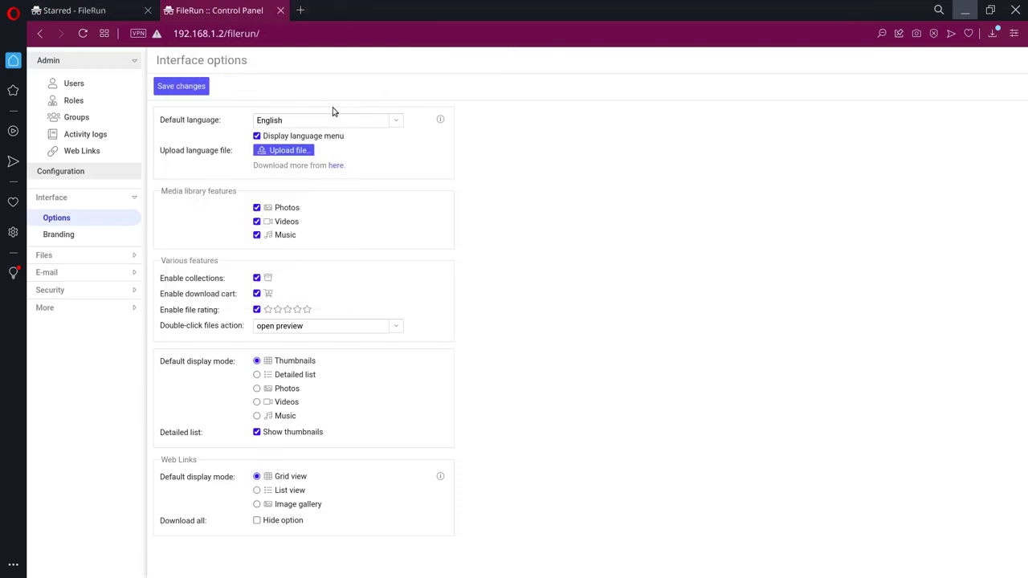
{"action": "left_click", "coordinate": [295, 151]}
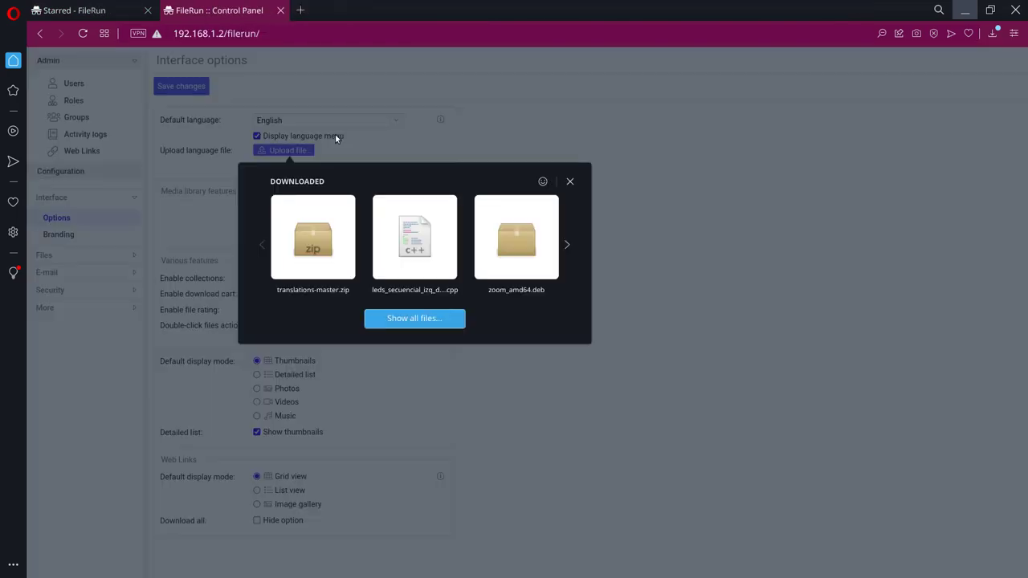
{"action": "scroll", "coordinate": [361, 265], "scroll_direction": "down", "scroll_amount": 1}
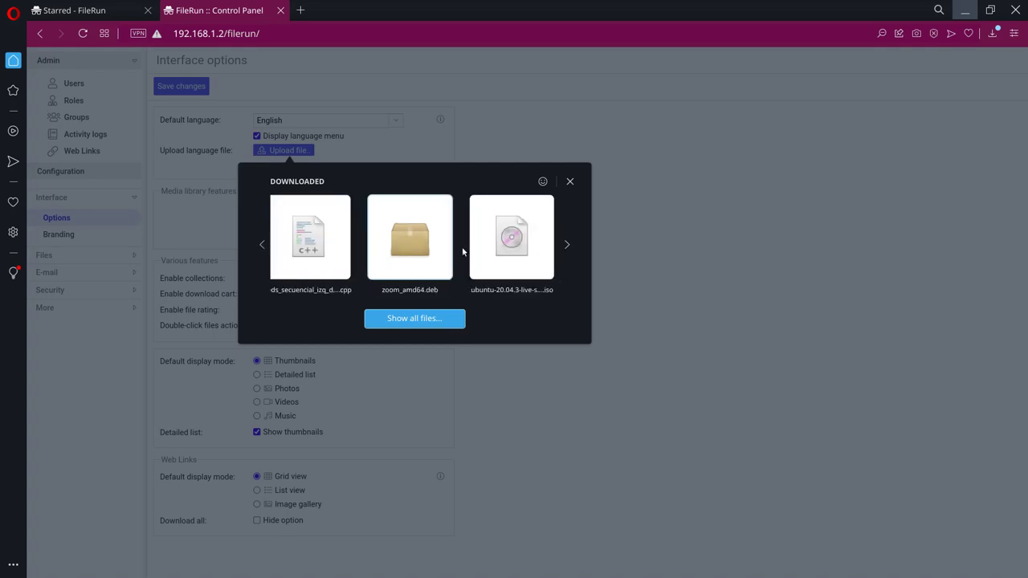
{"action": "scroll", "coordinate": [410, 257], "scroll_direction": "down", "scroll_amount": 1}
{"action": "scroll", "coordinate": [405, 255], "scroll_direction": "up", "scroll_amount": 2}
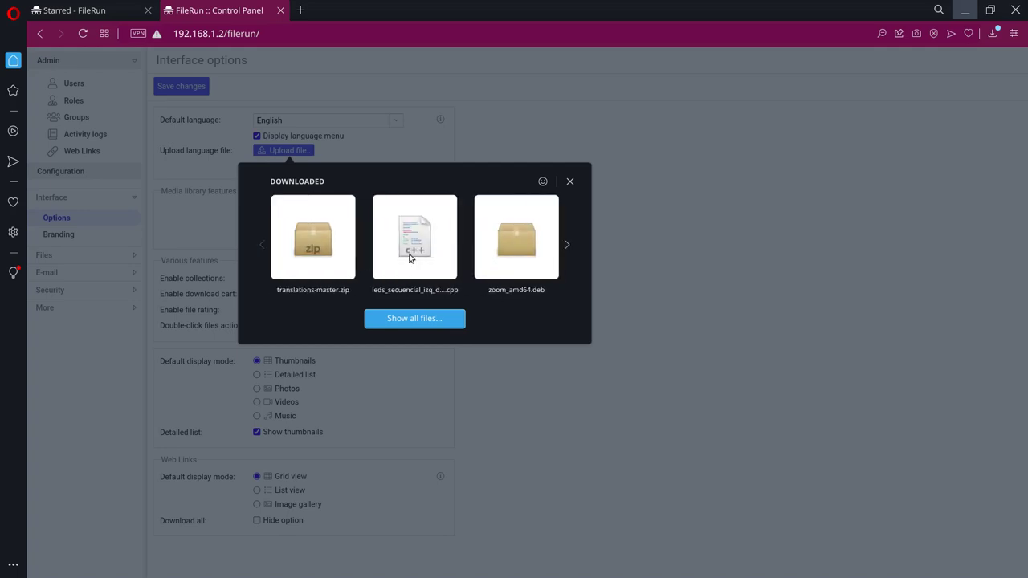
{"action": "scroll", "coordinate": [341, 243], "scroll_direction": "down", "scroll_amount": 2}
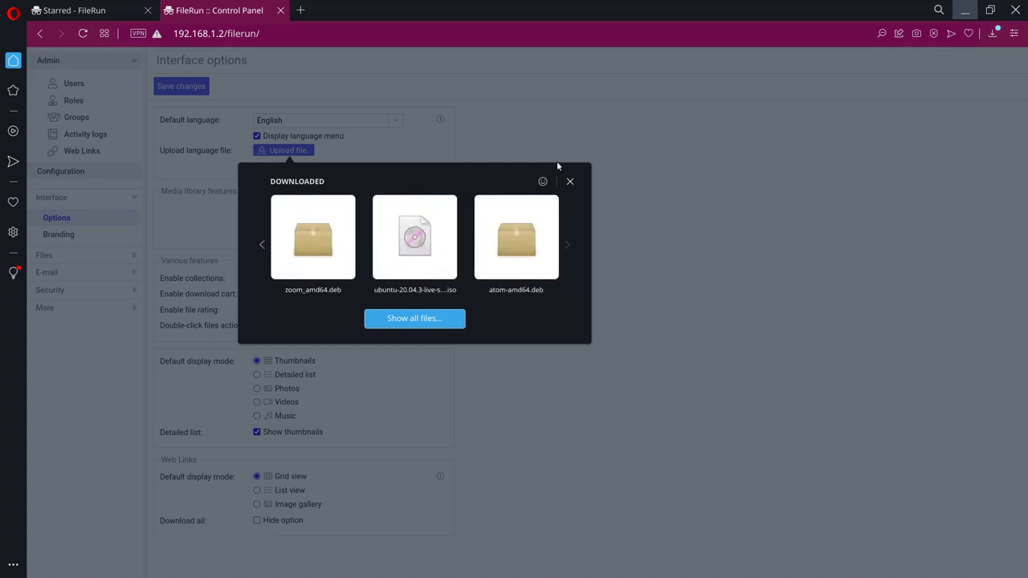
{"action": "left_click", "coordinate": [408, 322]}
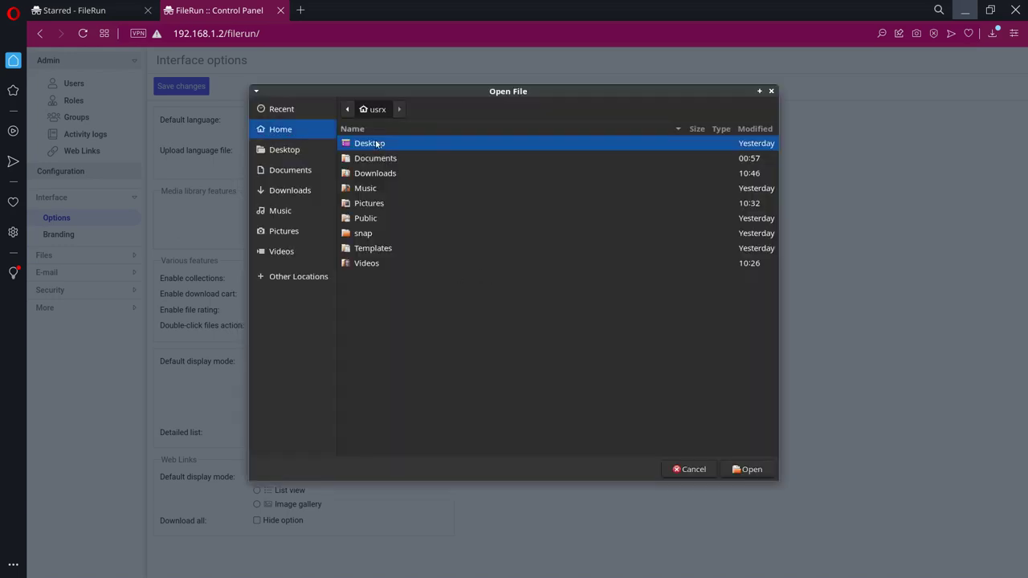
{"action": "double_click", "coordinate": [386, 173]}
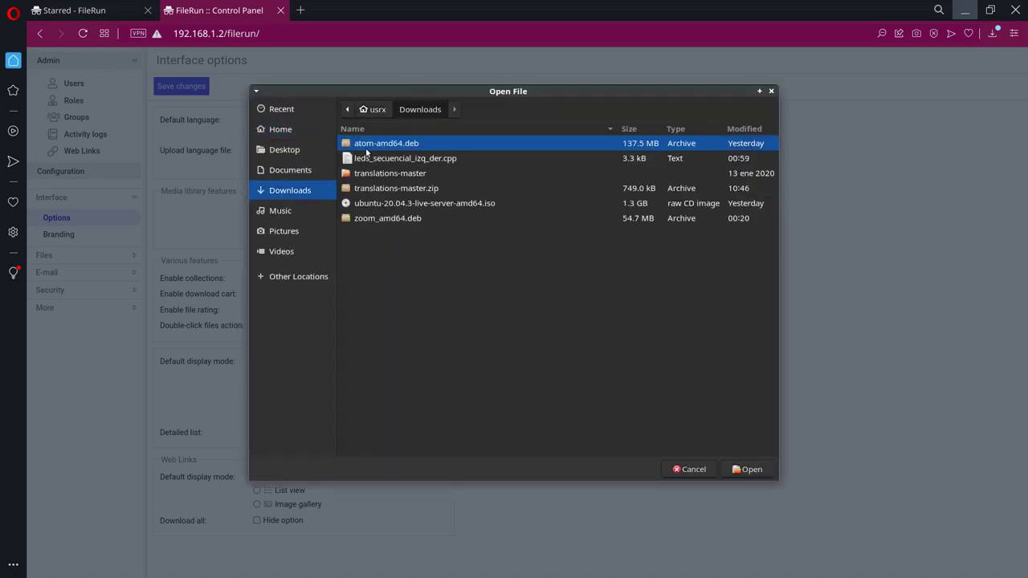
{"action": "double_click", "coordinate": [380, 175]}
{"action": "scroll", "coordinate": [439, 337], "scroll_direction": "down", "scroll_amount": 5}
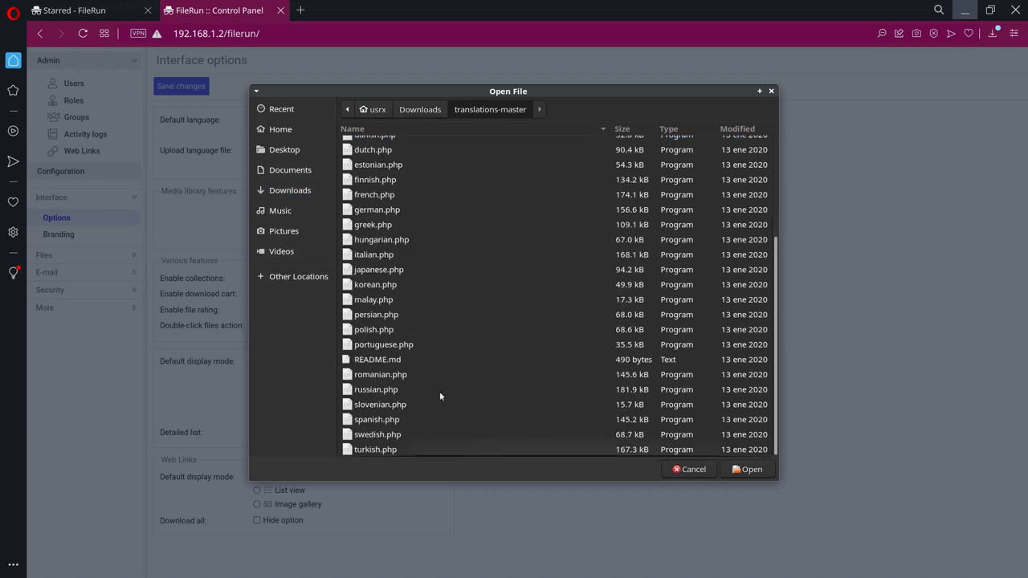
{"action": "double_click", "coordinate": [377, 419]}
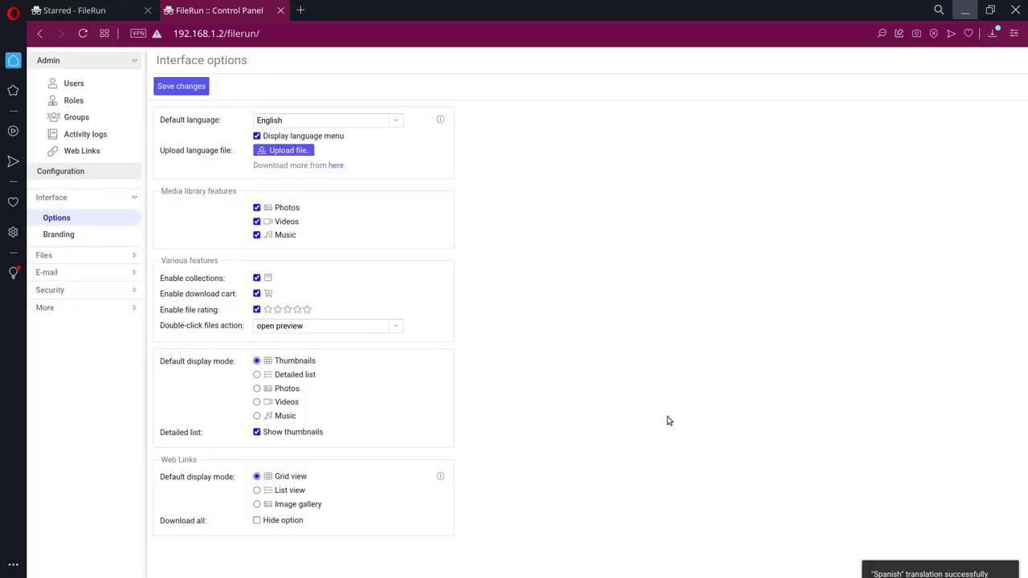
{"action": "left_click", "coordinate": [182, 86]}
Step: Check the default language list and upload spanish.php as the language file again
{"action": "left_click", "coordinate": [396, 122]}
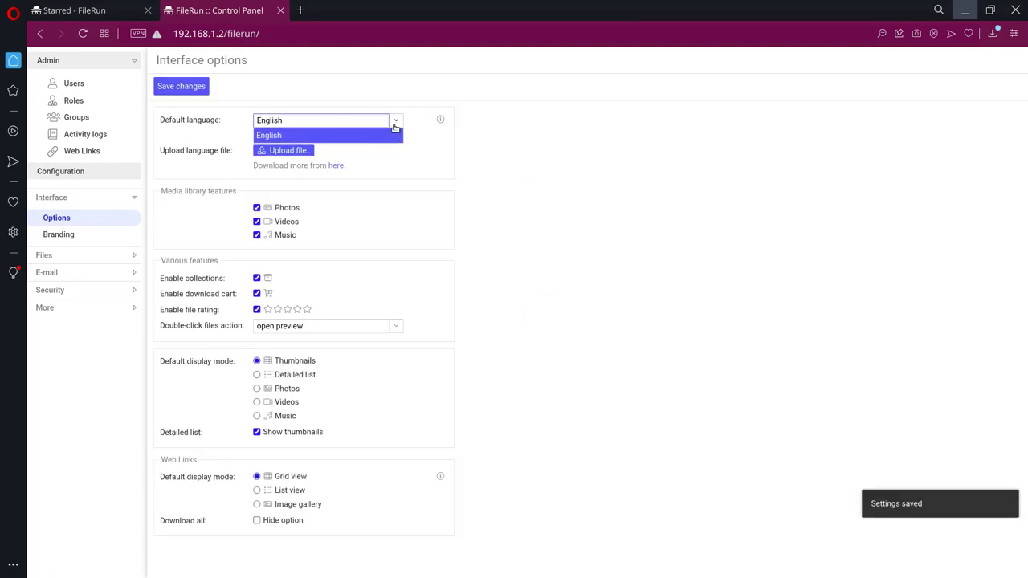
{"action": "left_click", "coordinate": [461, 144]}
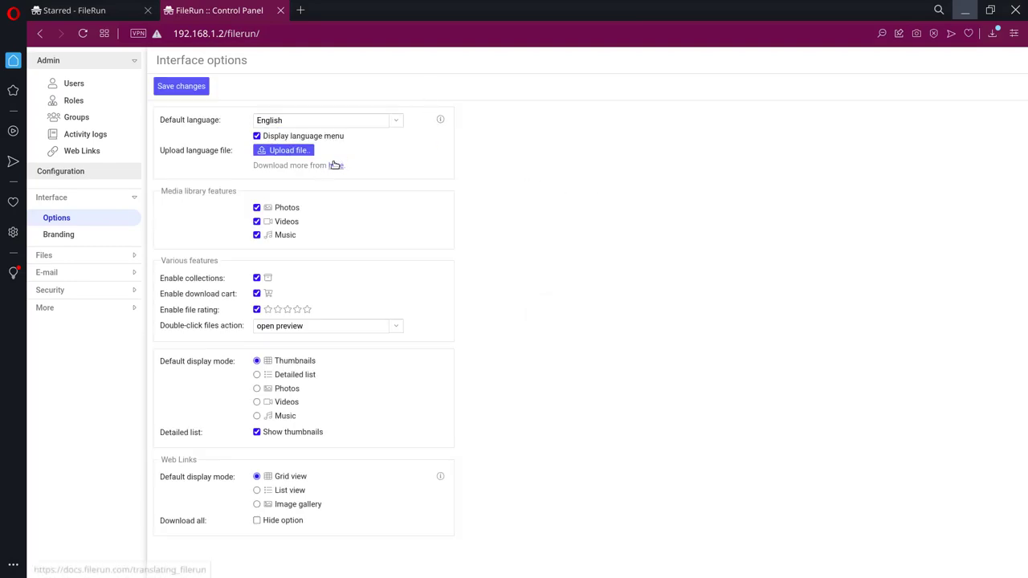
{"action": "left_click", "coordinate": [283, 150]}
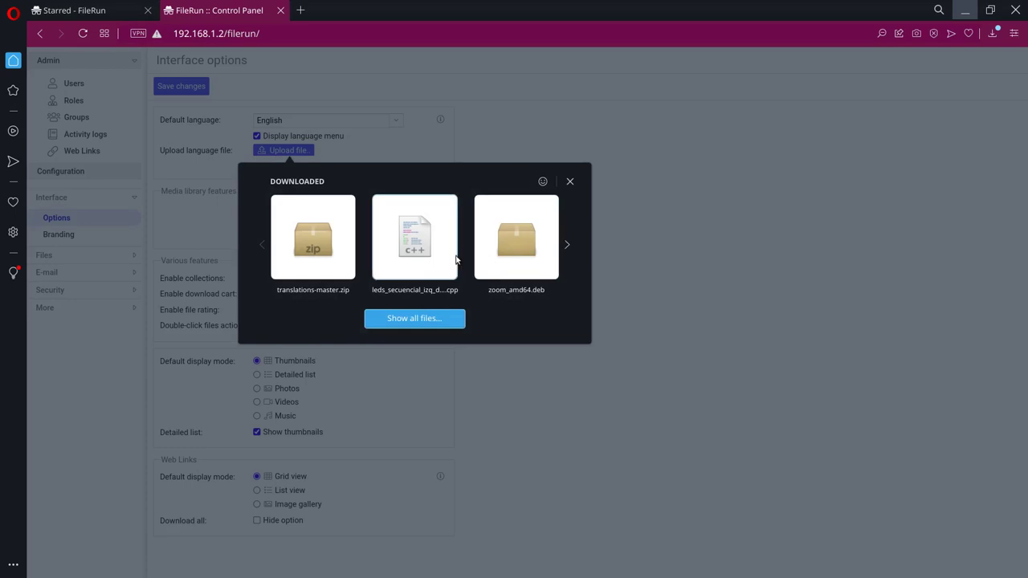
{"action": "left_click", "coordinate": [566, 244]}
{"action": "left_click", "coordinate": [414, 321]}
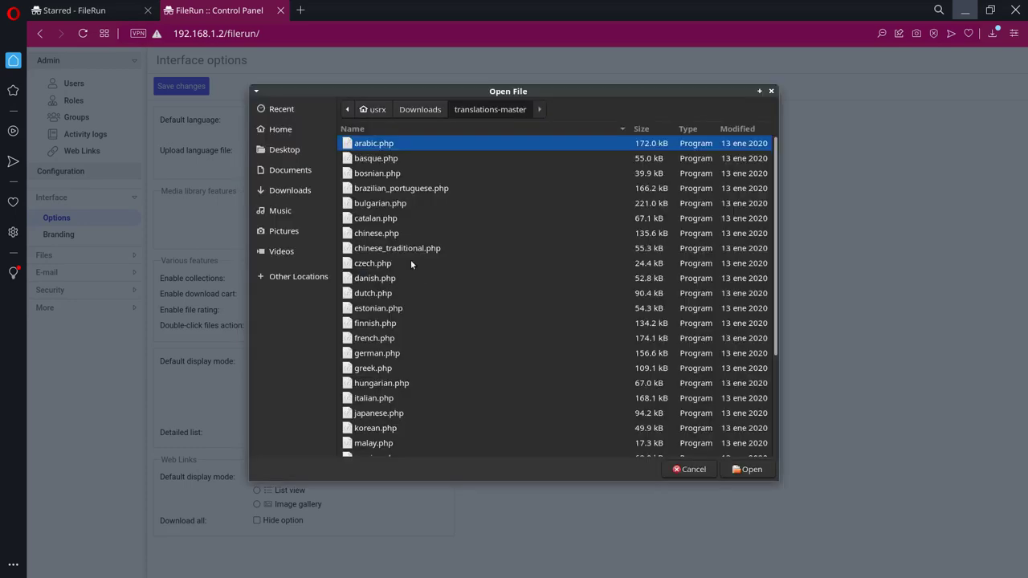
{"action": "scroll", "coordinate": [434, 344], "scroll_direction": "down", "scroll_amount": 5}
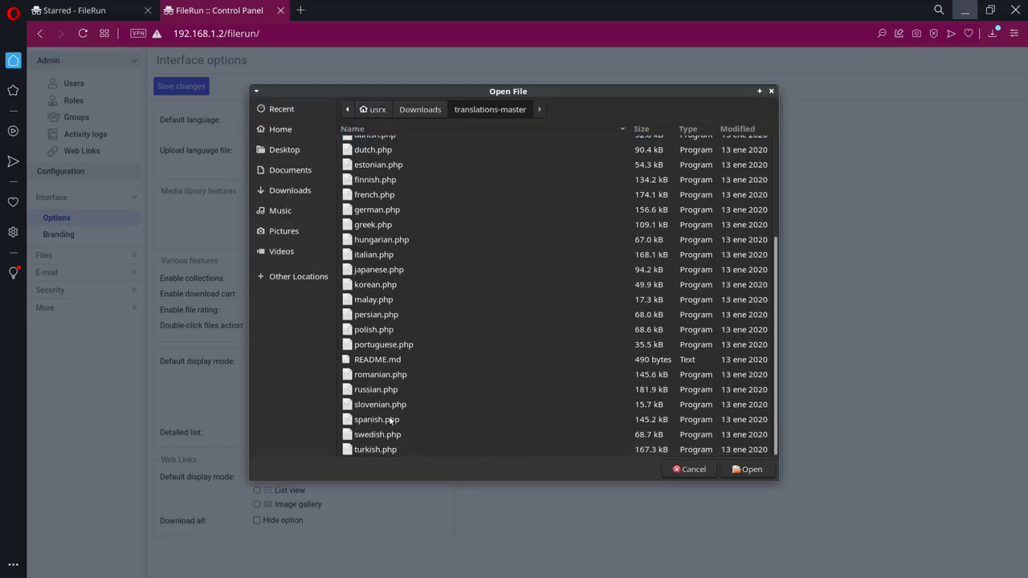
{"action": "double_click", "coordinate": [390, 419]}
{"action": "left_click", "coordinate": [396, 121]}
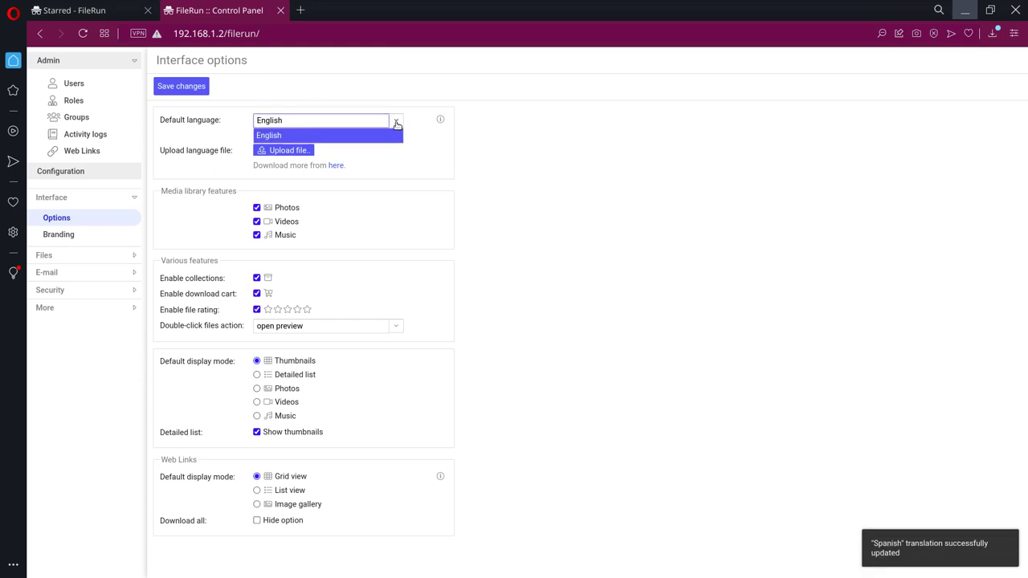
Step: Save the interface settings, reload the control panel and dismiss its messages
{"action": "left_click", "coordinate": [398, 124]}
{"action": "left_click", "coordinate": [183, 85]}
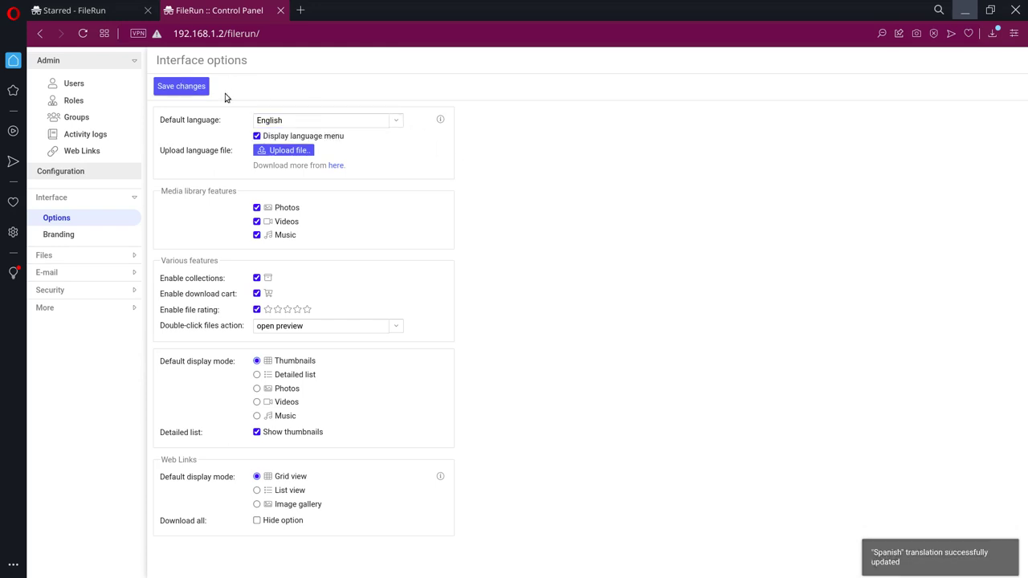
{"action": "left_click", "coordinate": [84, 34]}
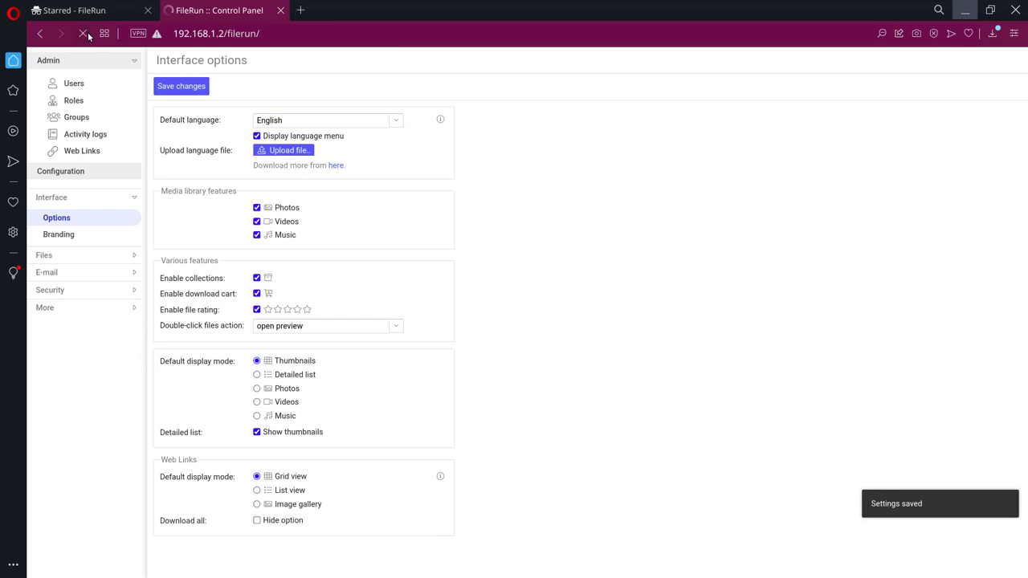
{"action": "left_click", "coordinate": [475, 346]}
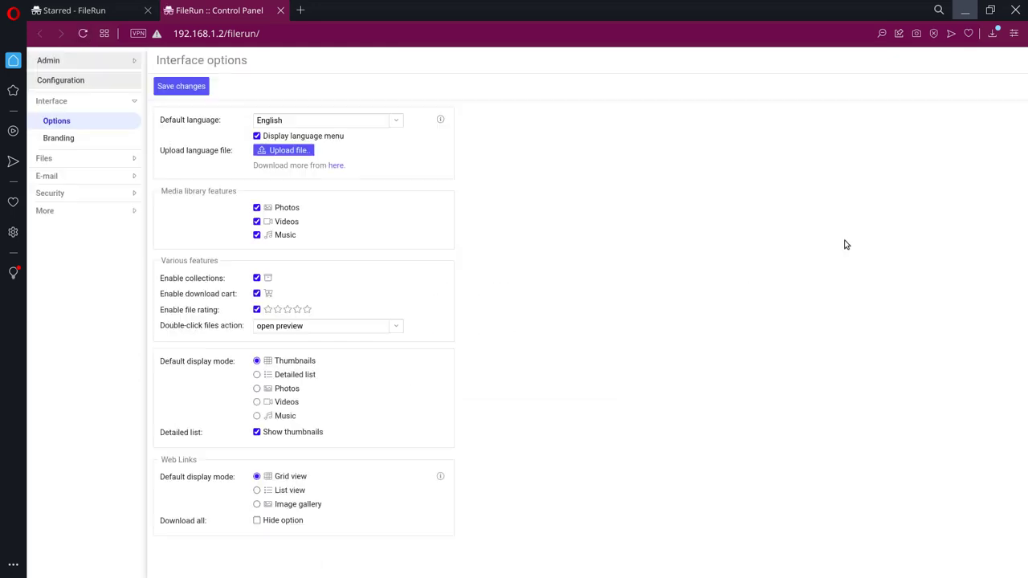
{"action": "left_click", "coordinate": [455, 336]}
Step: Set Spanish as the default language, save, and view the Usuarios list
{"action": "left_click", "coordinate": [397, 123]}
{"action": "left_click", "coordinate": [351, 150]}
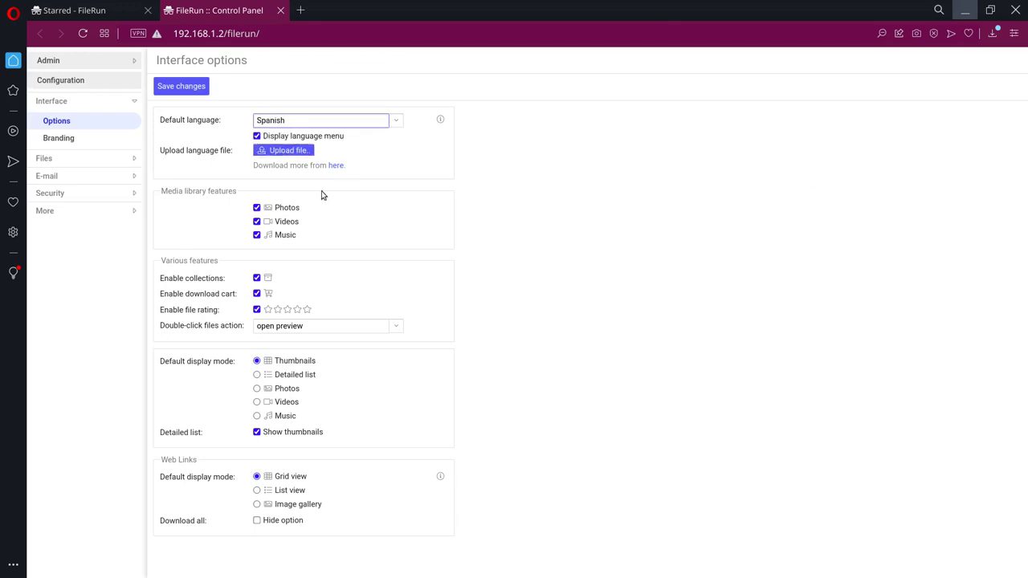
{"action": "left_click", "coordinate": [189, 87]}
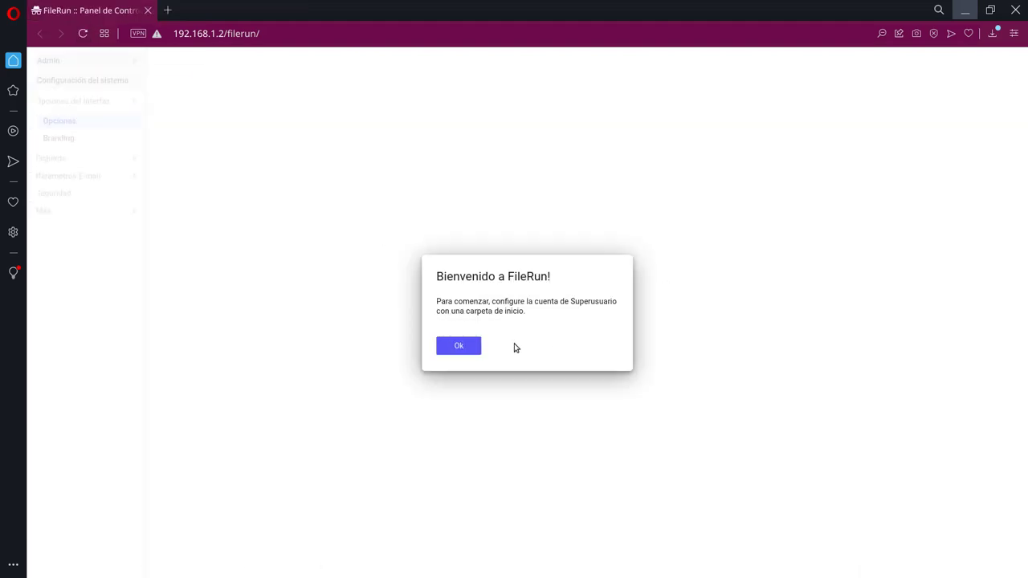
{"action": "left_click", "coordinate": [459, 346]}
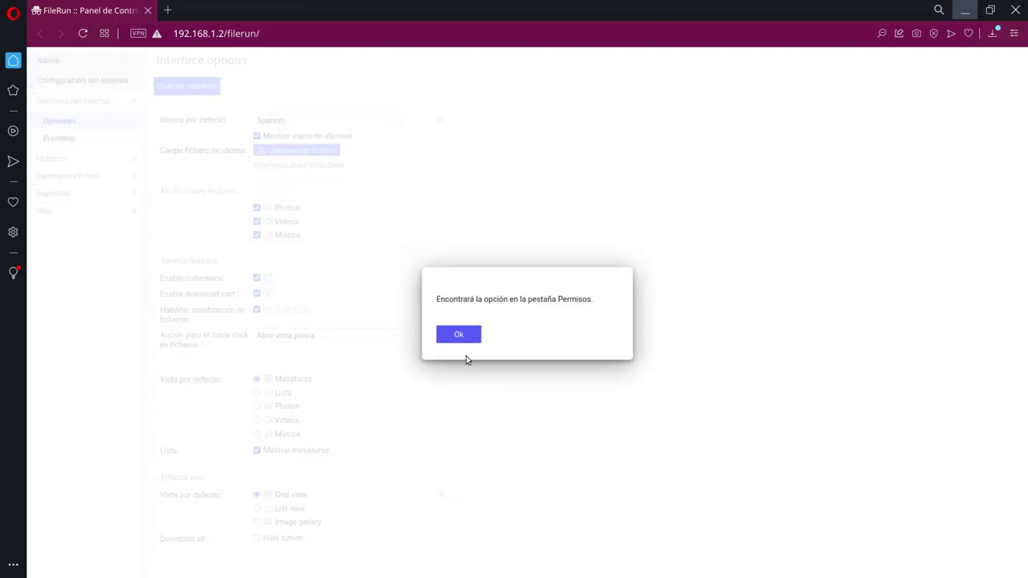
{"action": "left_click", "coordinate": [456, 336]}
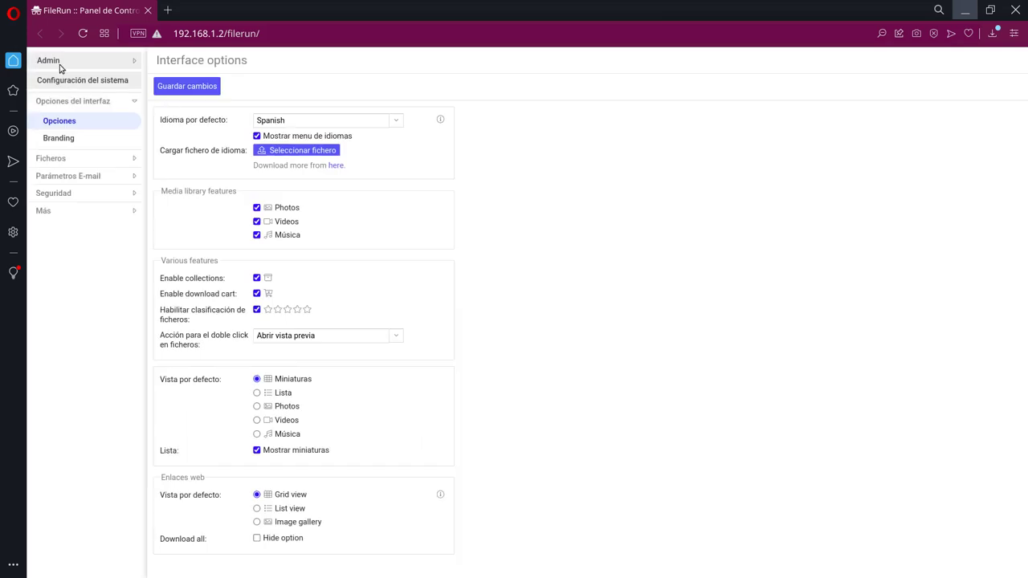
{"action": "left_click", "coordinate": [58, 62]}
{"action": "left_click", "coordinate": [85, 83]}
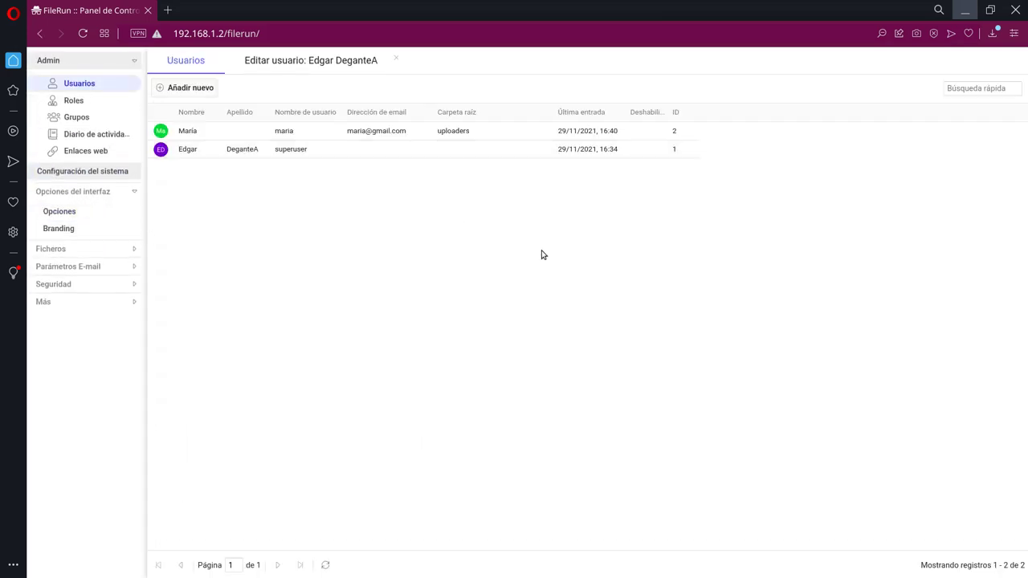
Step: Zoom the control panel to 110% and open the Ficheros > Vista previa y miniaturas settings
{"action": "key", "text": "ctrl+plus"}
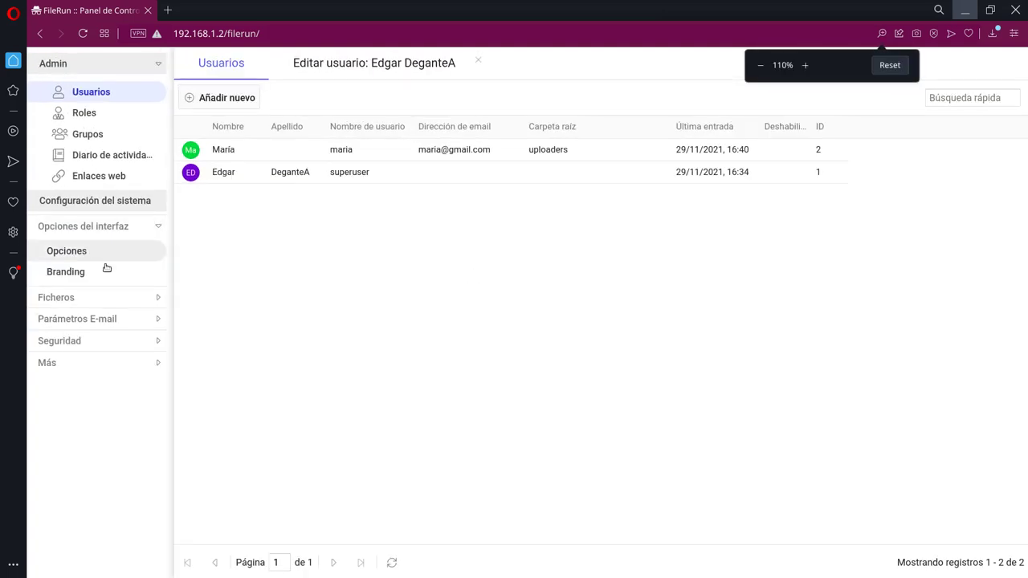
{"action": "left_click", "coordinate": [113, 299]}
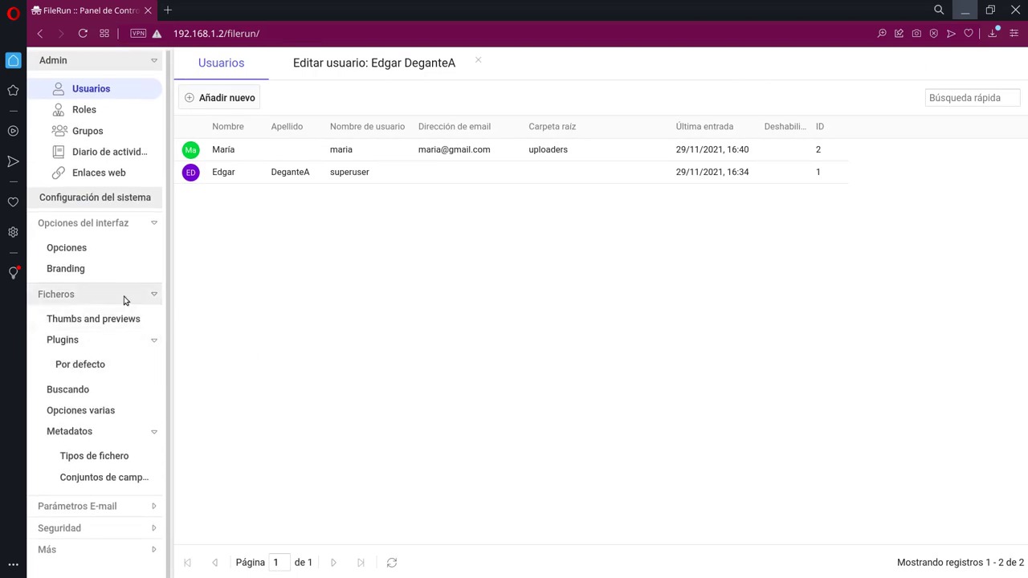
{"action": "left_click", "coordinate": [103, 319]}
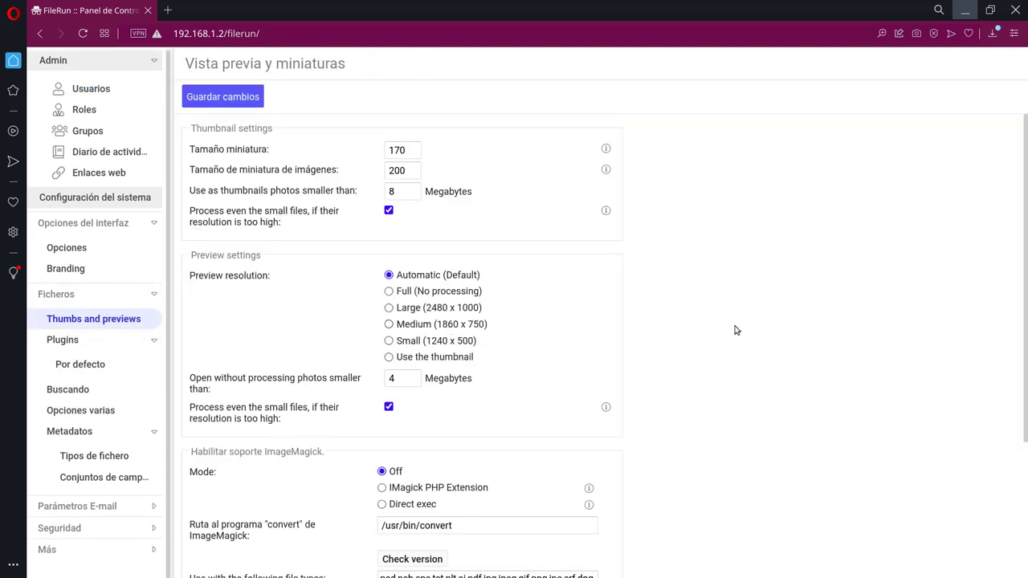
{"action": "scroll", "coordinate": [735, 330], "scroll_direction": "down", "scroll_amount": 3}
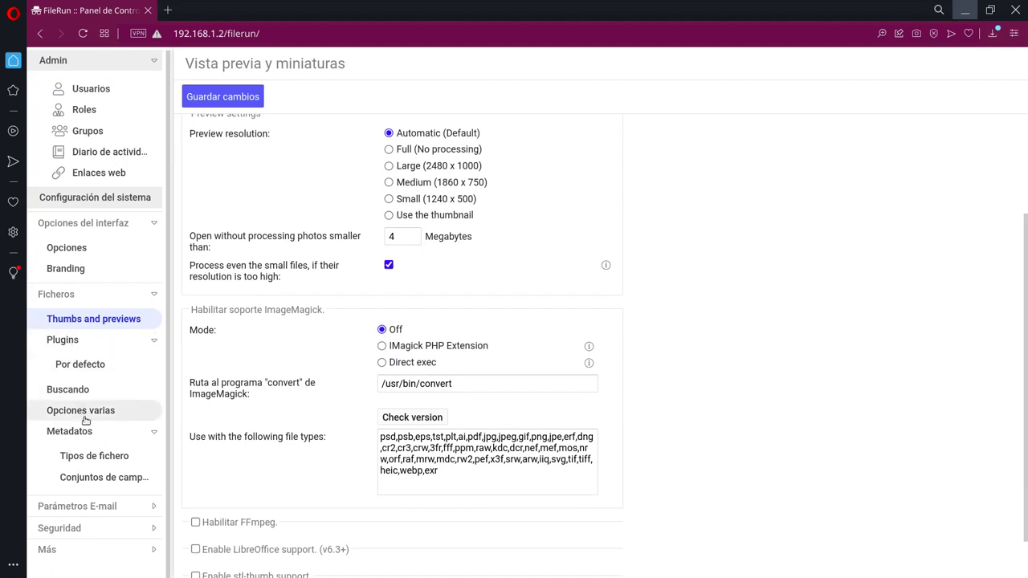
Step: Expand the Más section to review the remaining options, then un-maximize the Opera window
{"action": "left_click", "coordinate": [103, 549]}
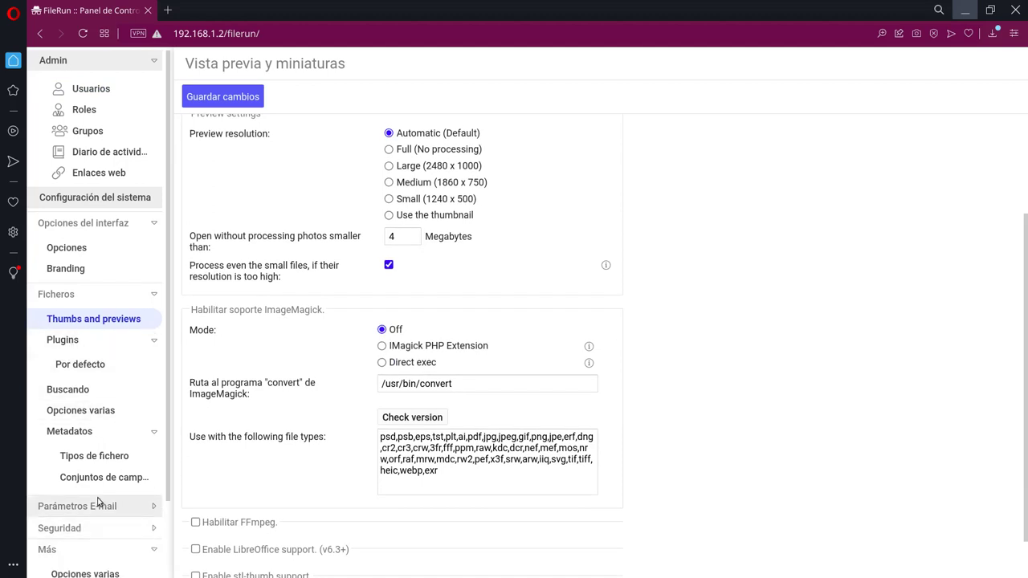
{"action": "scroll", "coordinate": [96, 500], "scroll_direction": "down", "scroll_amount": 2}
{"action": "scroll", "coordinate": [126, 349], "scroll_direction": "up", "scroll_amount": 2}
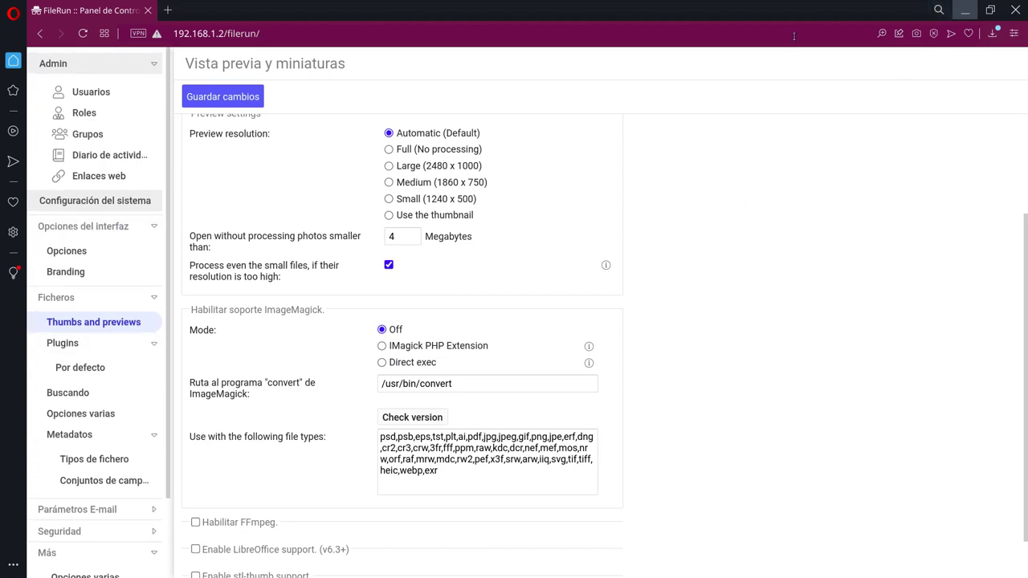
{"action": "left_click", "coordinate": [991, 11]}
Step: Minimize the Firefox and Opera windows to bring the Sublime Text editor forward
{"action": "mouse_move", "coordinate": [492, 153]}
{"action": "left_mouse_down"}
{"action": "mouse_move", "coordinate": [610, 277]}
{"action": "mouse_move", "coordinate": [627, 140]}
{"action": "mouse_move", "coordinate": [484, 153]}
{"action": "left_mouse_up"}
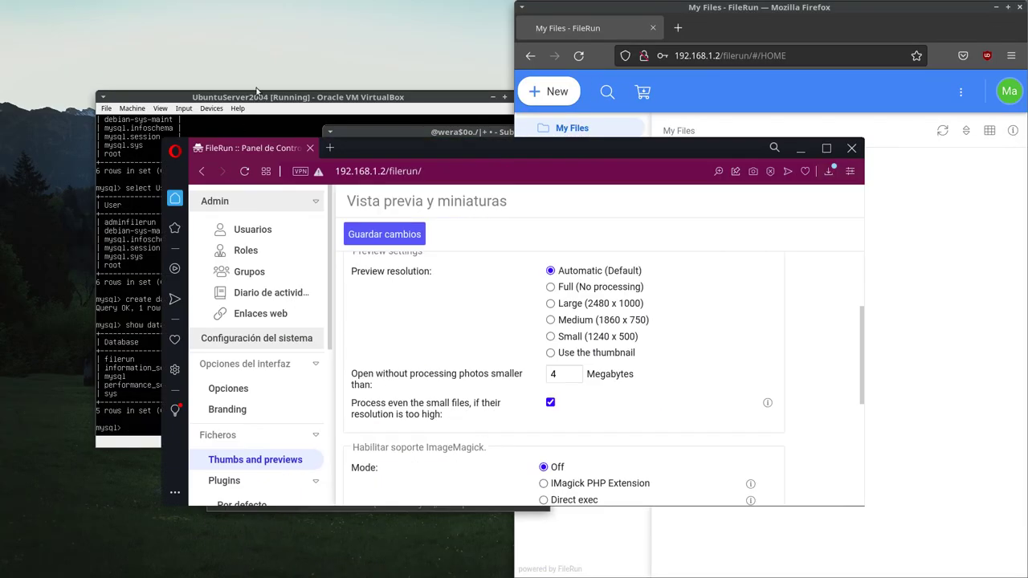
{"action": "left_click", "coordinate": [318, 100]}
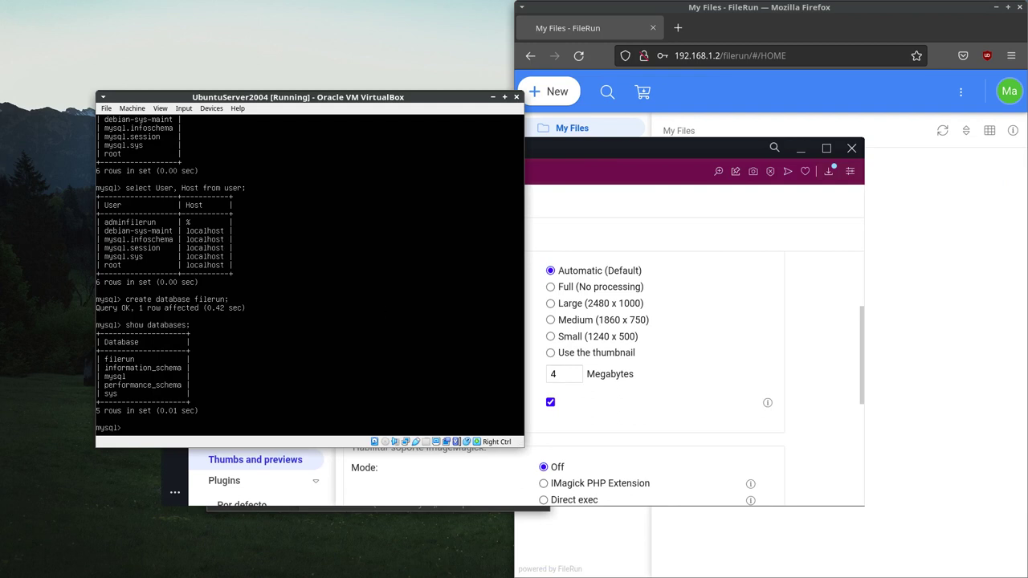
{"action": "left_click", "coordinate": [994, 10]}
{"action": "left_click", "coordinate": [800, 148]}
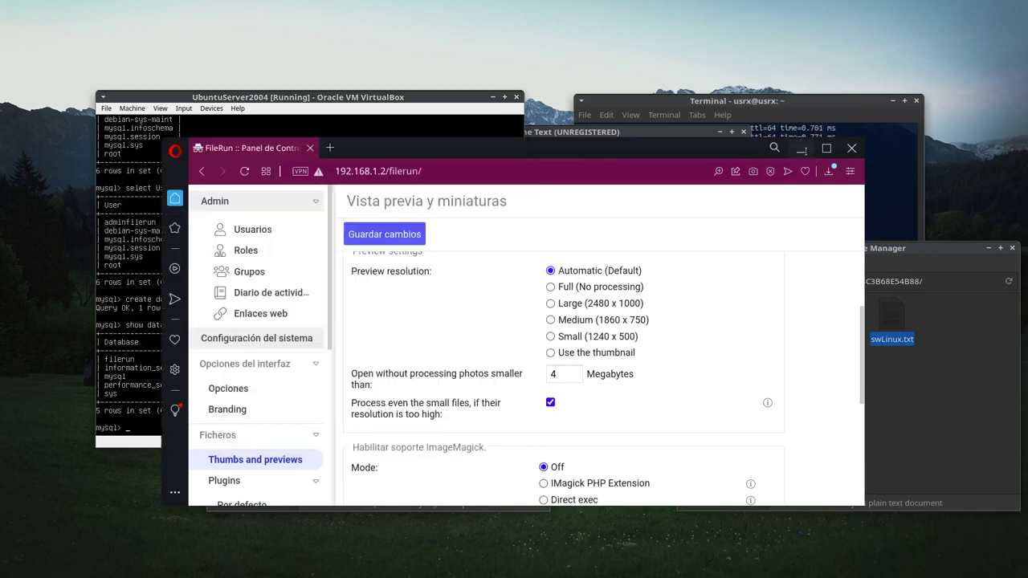
{"action": "left_click", "coordinate": [633, 135]}
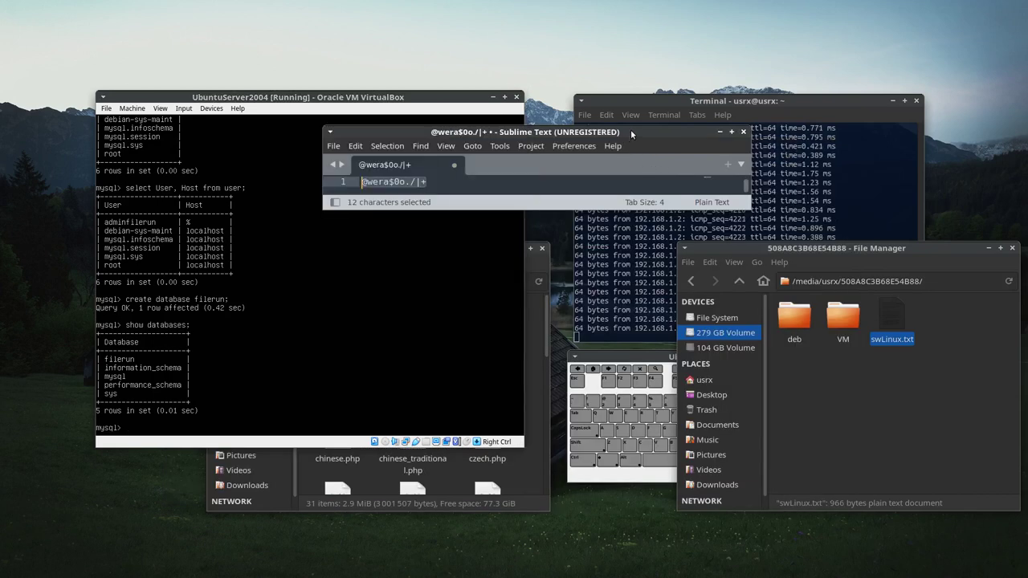
Step: Close the unsaved note, saving it as contraseña.txt in Documents
{"action": "left_click", "coordinate": [742, 133]}
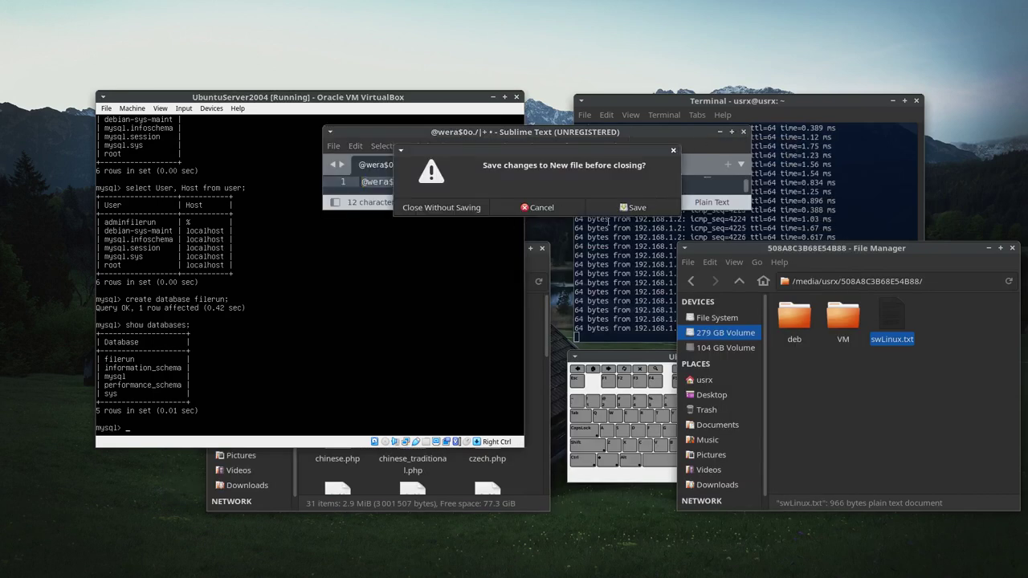
{"action": "left_click", "coordinate": [630, 208]}
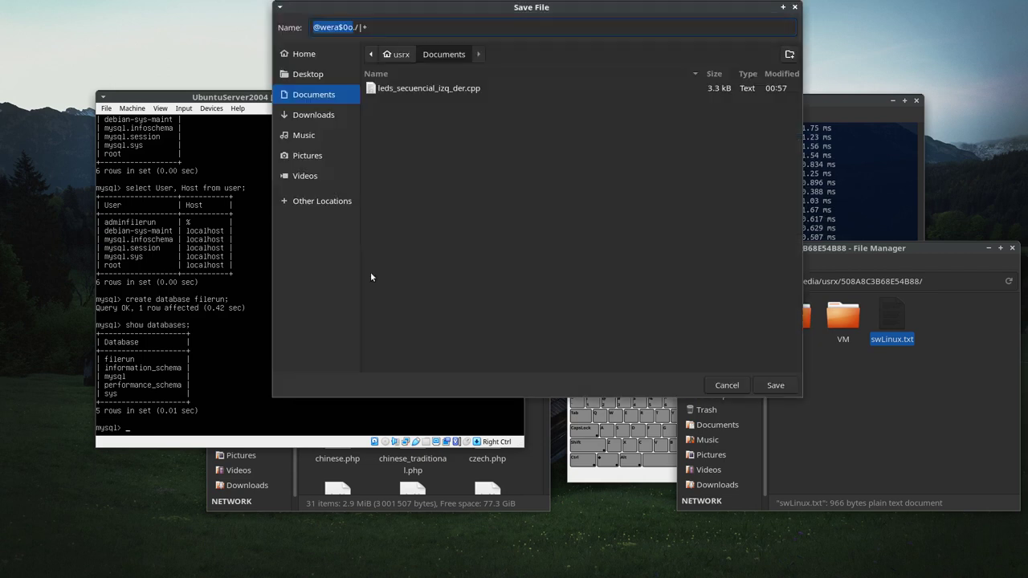
{"action": "key", "text": "ctrl+a"}
{"action": "key", "text": "BackSpace"}
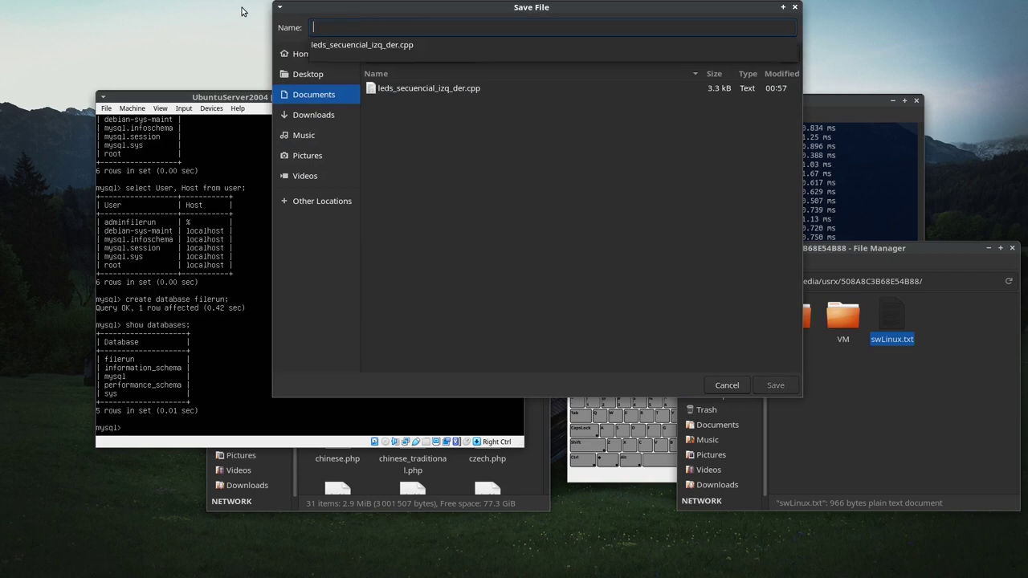
{"action": "type", "text": "contraseña.txt"}
{"action": "key", "text": "Return"}
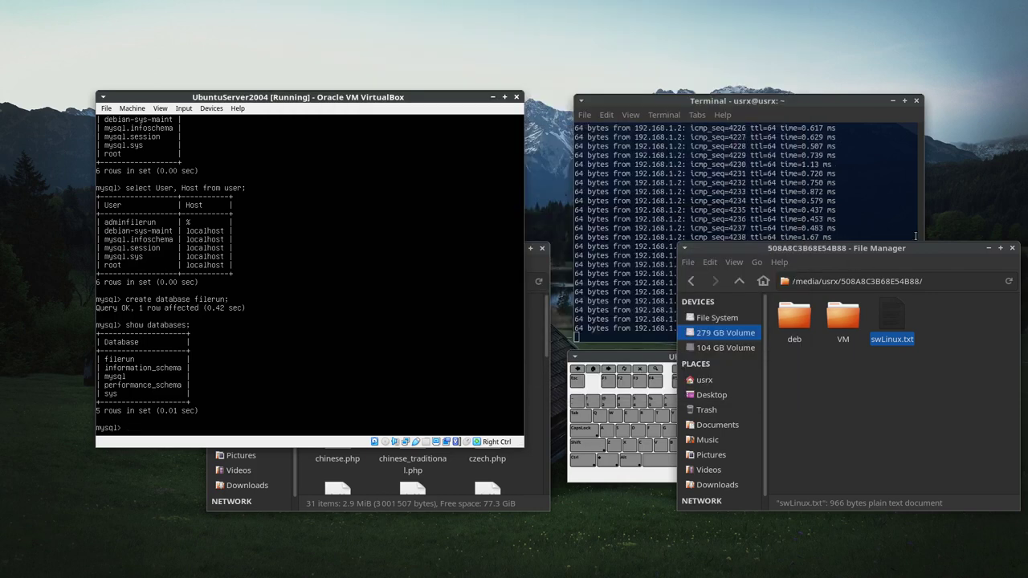
Step: Close both File Manager windows to reveal the VirtualBox server console
{"action": "left_click", "coordinate": [1013, 249]}
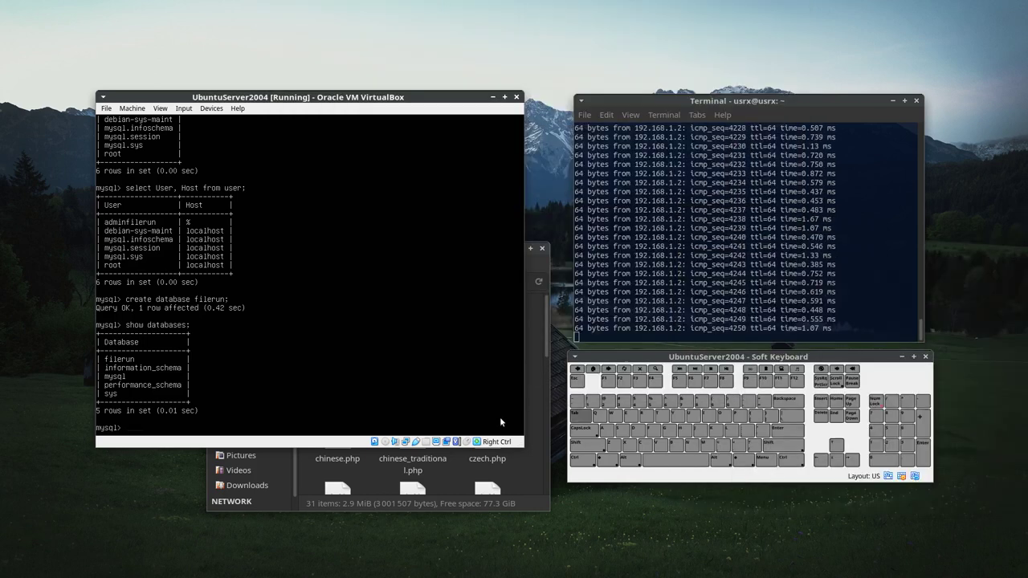
{"action": "left_click", "coordinate": [527, 472]}
{"action": "left_click", "coordinate": [542, 248]}
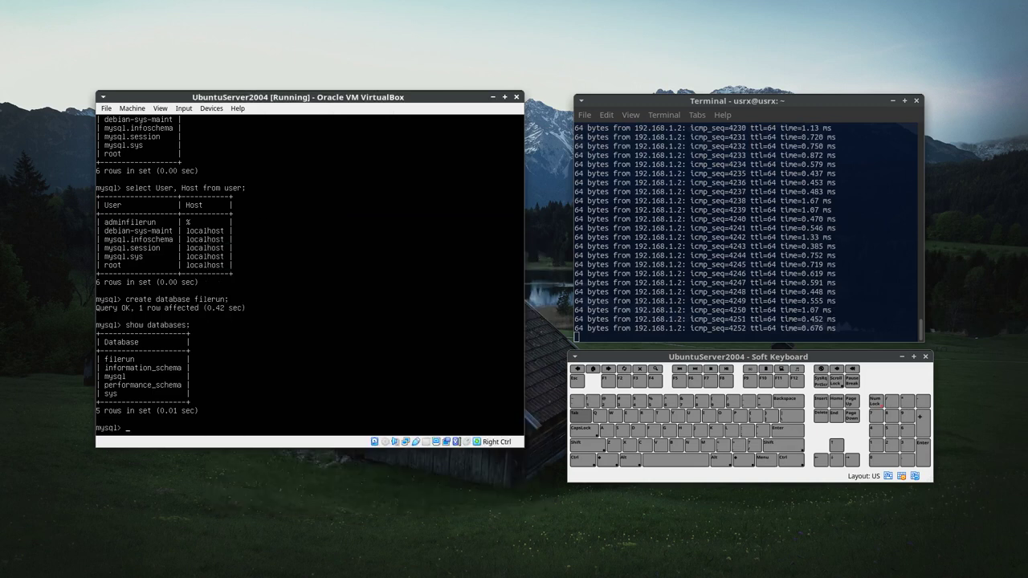